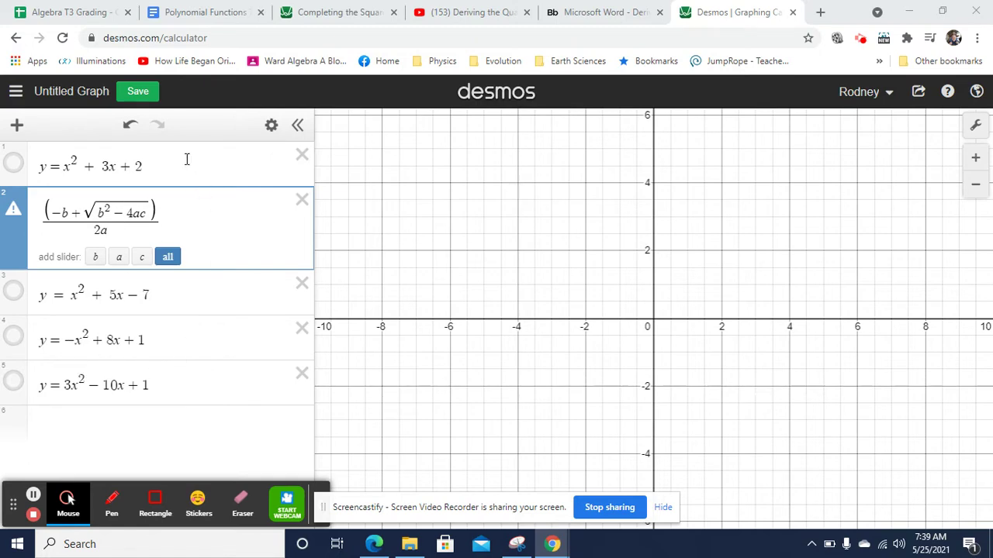
Add the factored form (x+2)(x+1) as a new expression below the first equation.
click(185, 163)
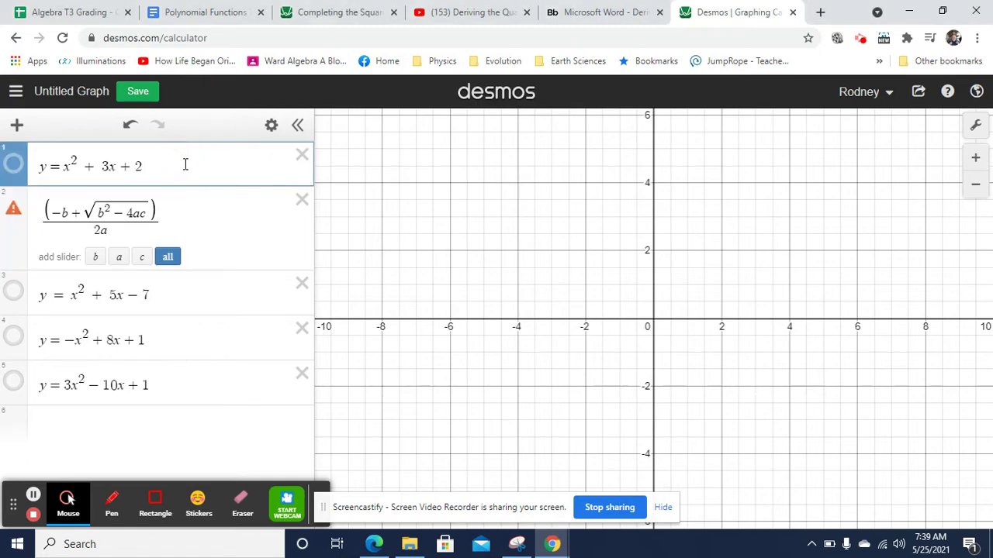
key(Return)
text((x + )
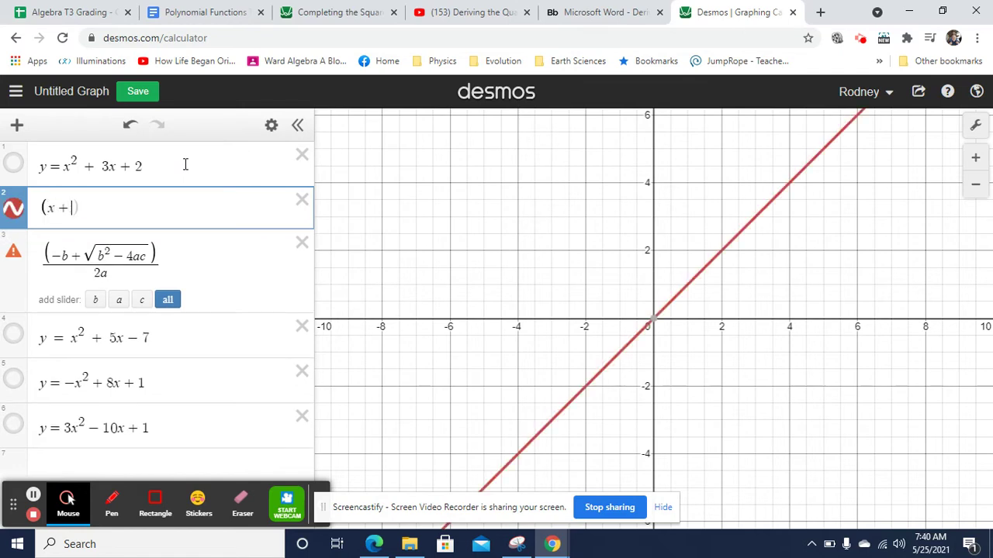
text(2)(x + 1)
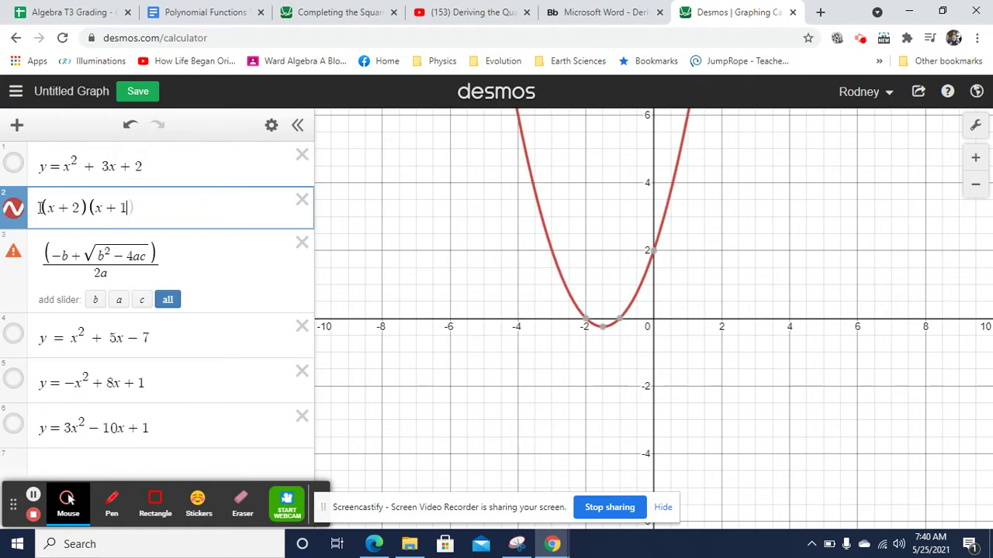
Mark its x-intercepts at (−2, 0) and (−1, 0), then hide its graph.
click(587, 321)
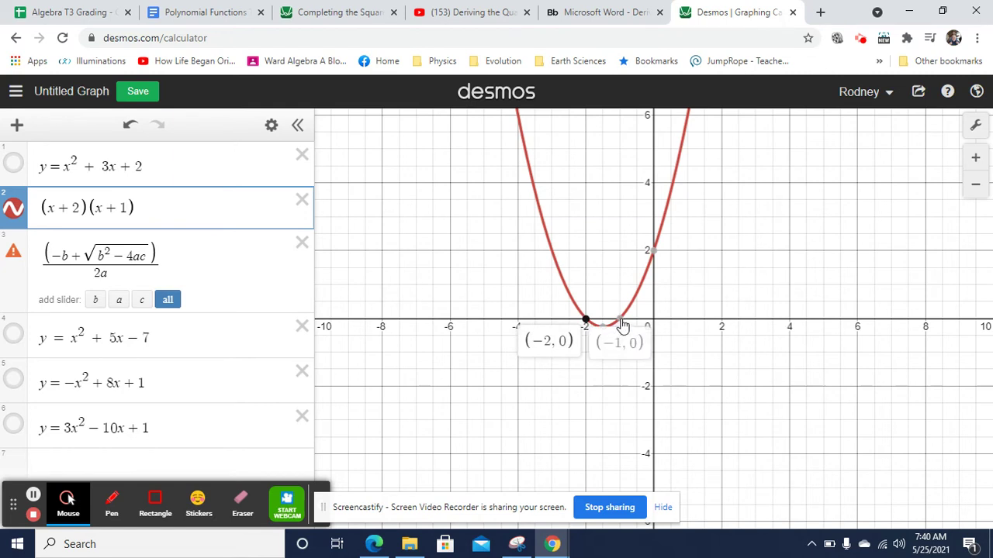
click(621, 322)
click(16, 211)
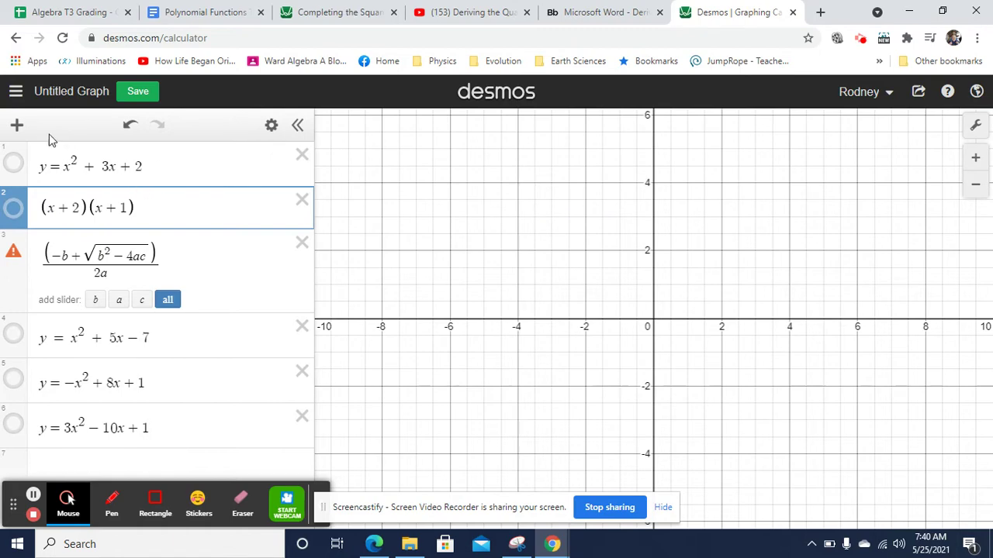
Insert a note reading 'a=1, b=3, c=2' and make the first equation y = 1x² + 3x + 2.
click(17, 126)
click(36, 193)
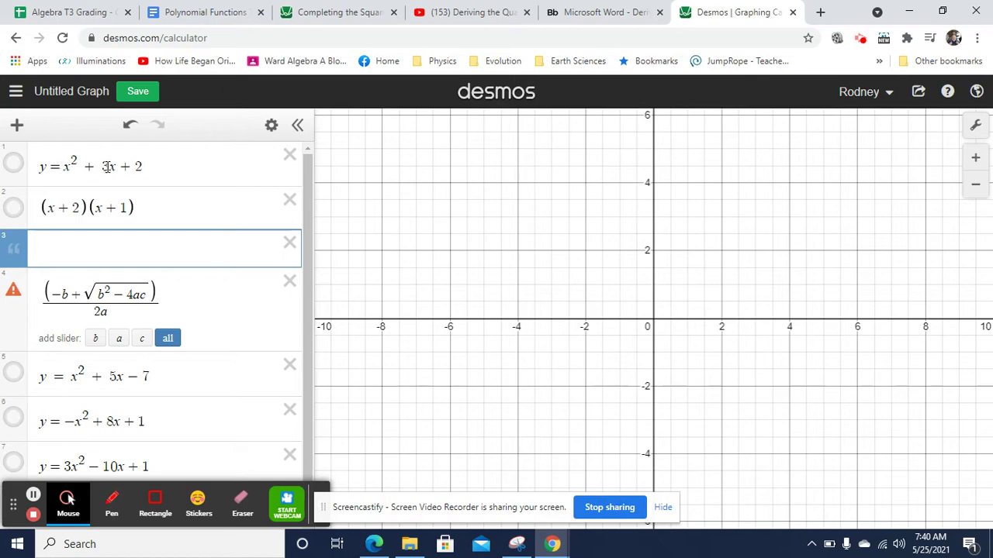
click(62, 166)
text(1)
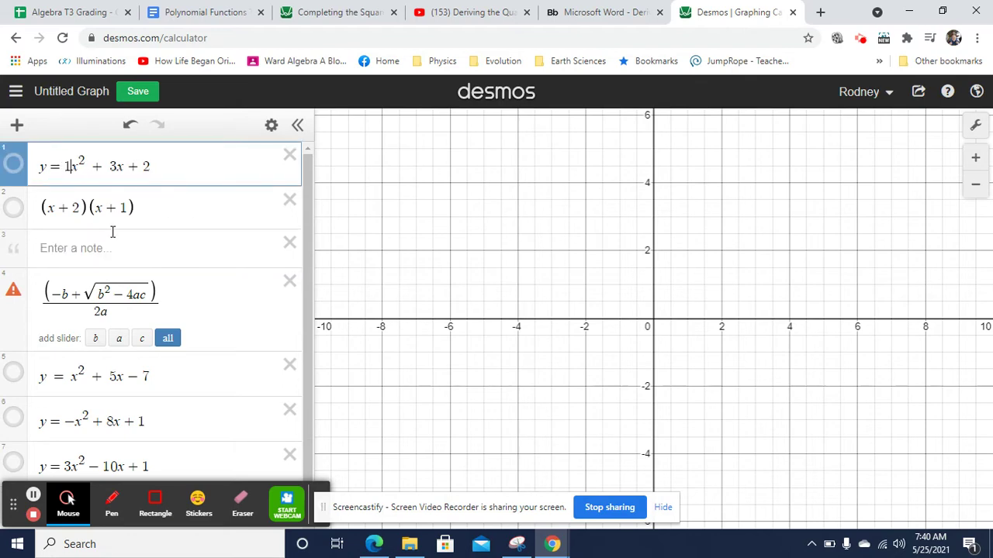
click(89, 249)
text(a)
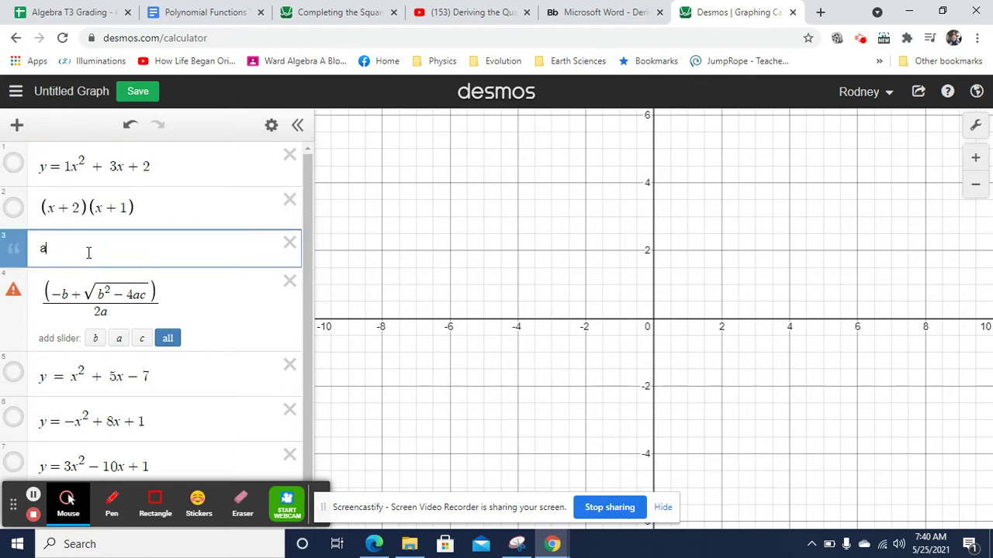
text(=1, b=3, c=2)
Substitute b=3, a=1, c=2 into the quadratic formula, with denominator 2·1, so it evaluates to −1.
click(53, 291)
key(BackSpace)
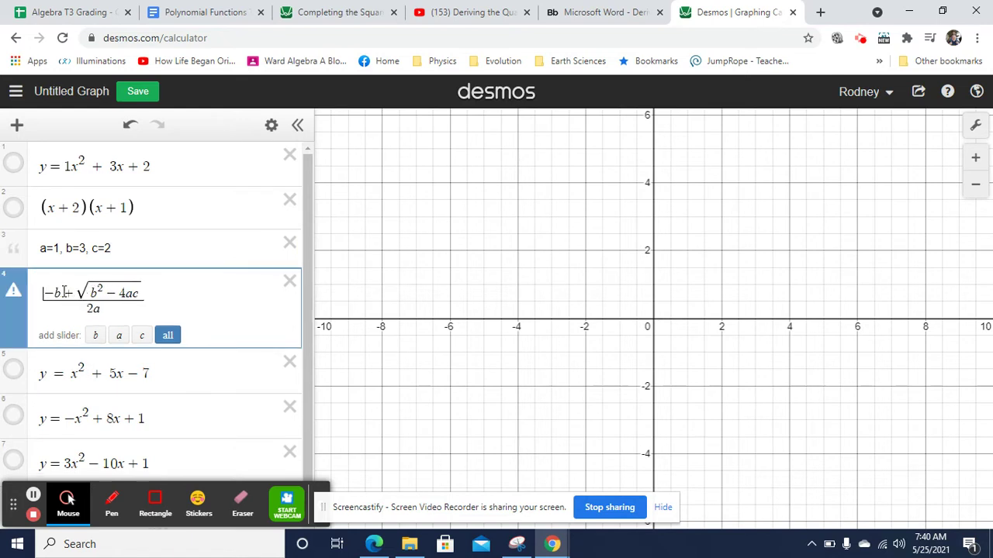
key(BackSpace)
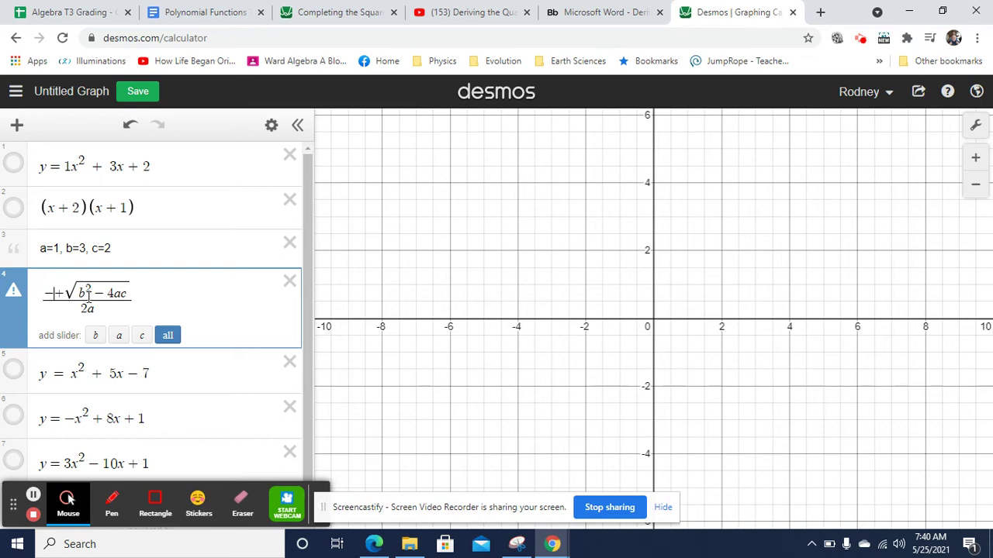
text(3)
key(BackSpace)
text(3)
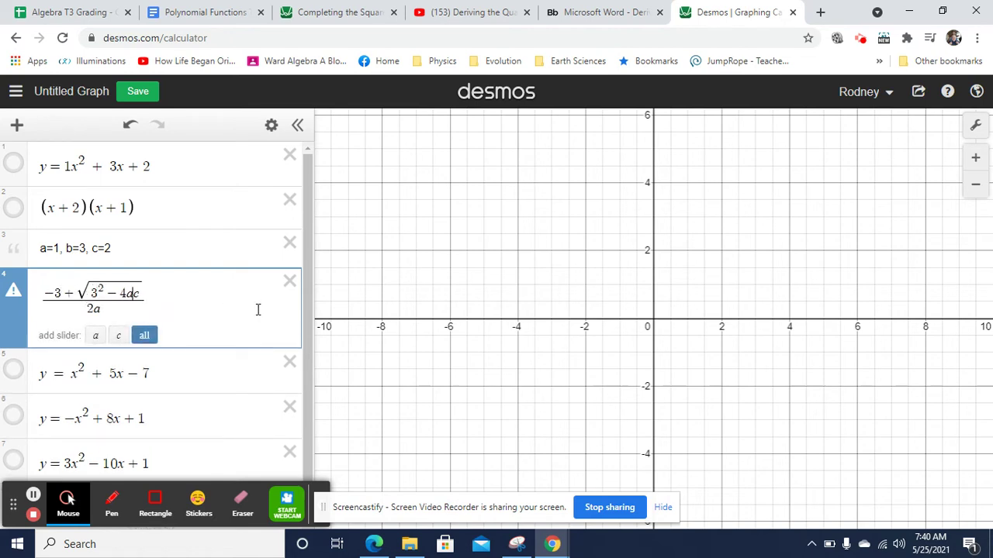
key(BackSpace)
text(*1*2)
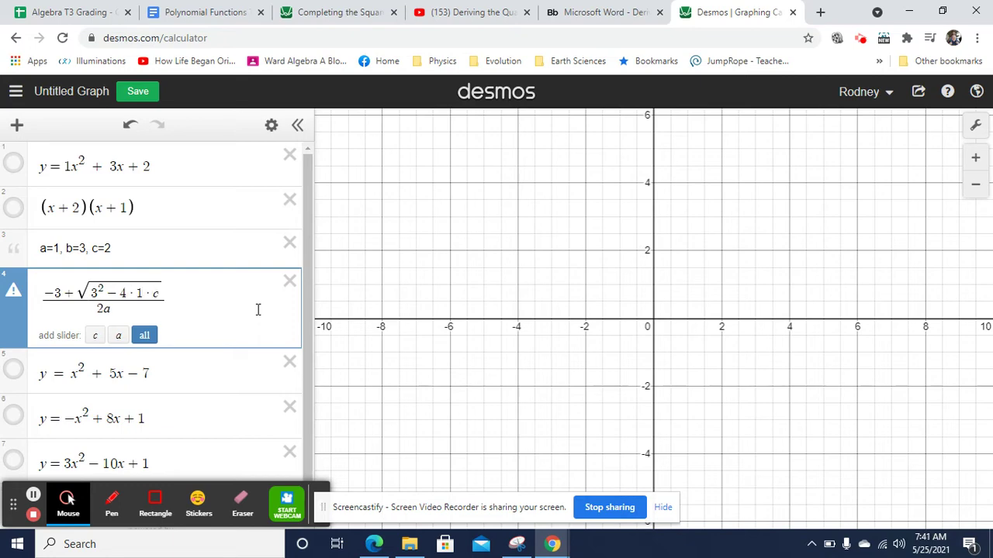
key(BackSpace)
key(Down)
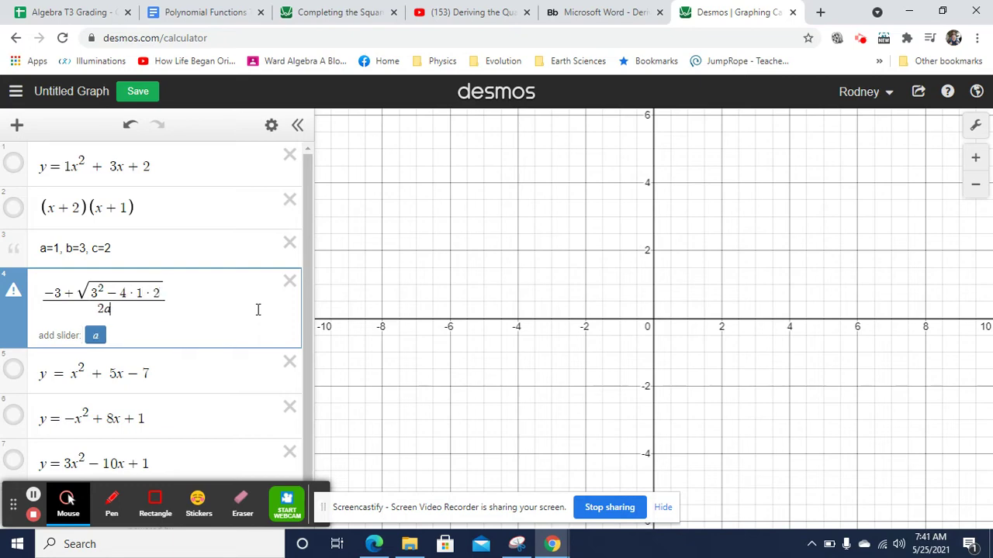
key(BackSpace)
text(*1)
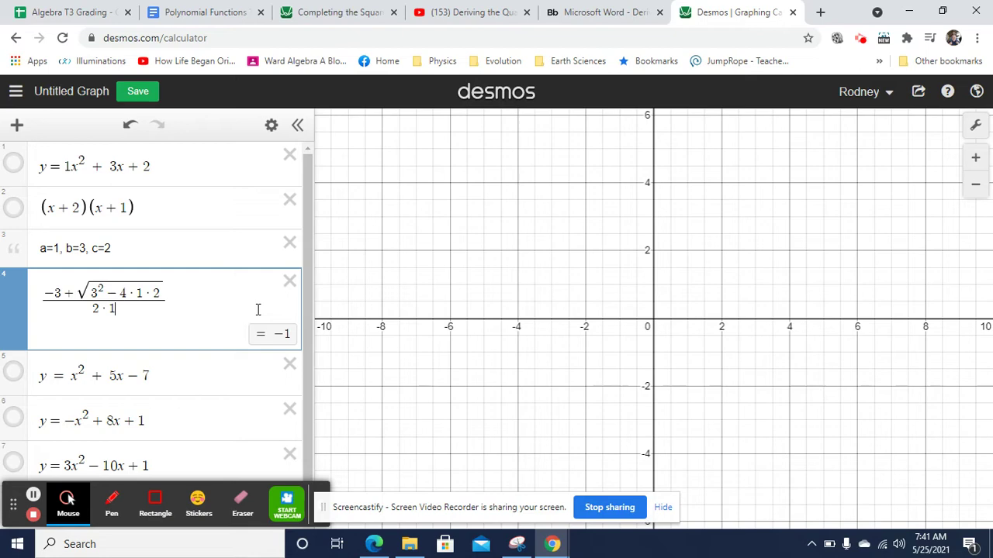
Duplicate the substituted formula into a new row below.
key(ctrl+a)
key(ctrl+c)
key(Return)
key(ctrl+v)
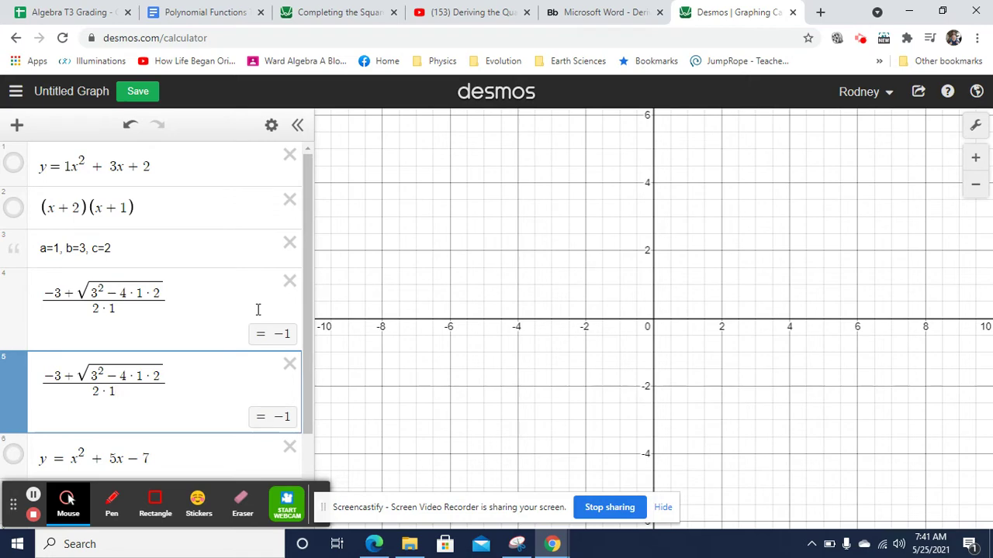
Simplify the copy to (−3 + √(9−8))/2 by replacing 2·1 with 2, 3² with 9, and 4·1·2 with 8.
key(BackSpace)
key(BackSpace)
key(shift+Right)
key(shift+Right)
key(shift+Right)
key(shift+Right)
key(shift+Right)
key(shift+Right)
key(shift+Right)
key(shift+Right)
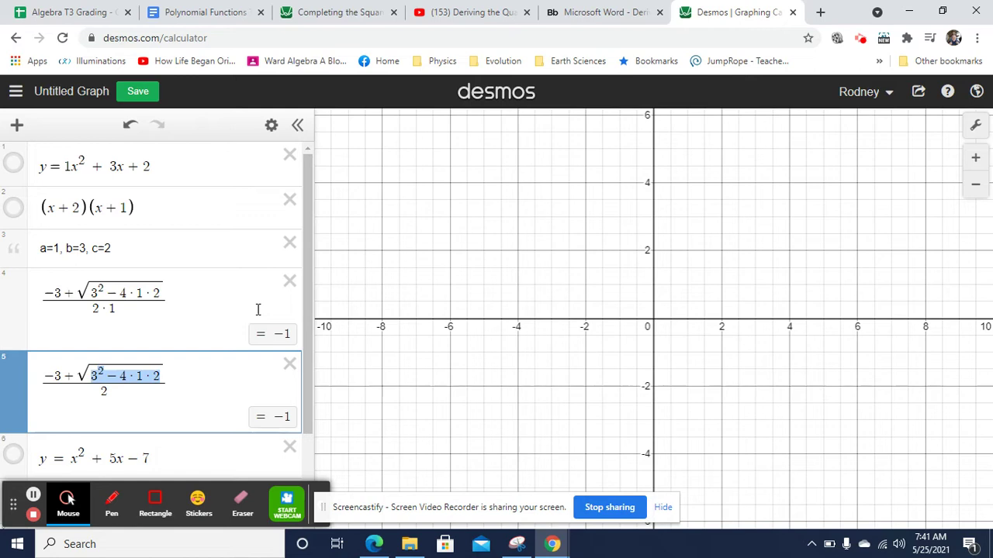
key(Right)
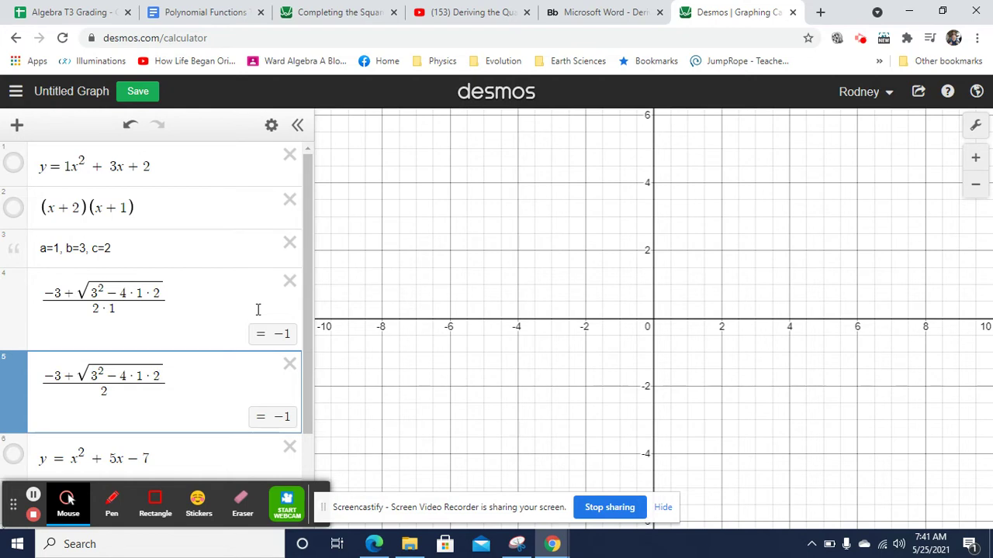
key(Left)
key(Left)
key(shift+Left)
key(shift+Left)
key(Right)
key(BackSpace)
text(9)
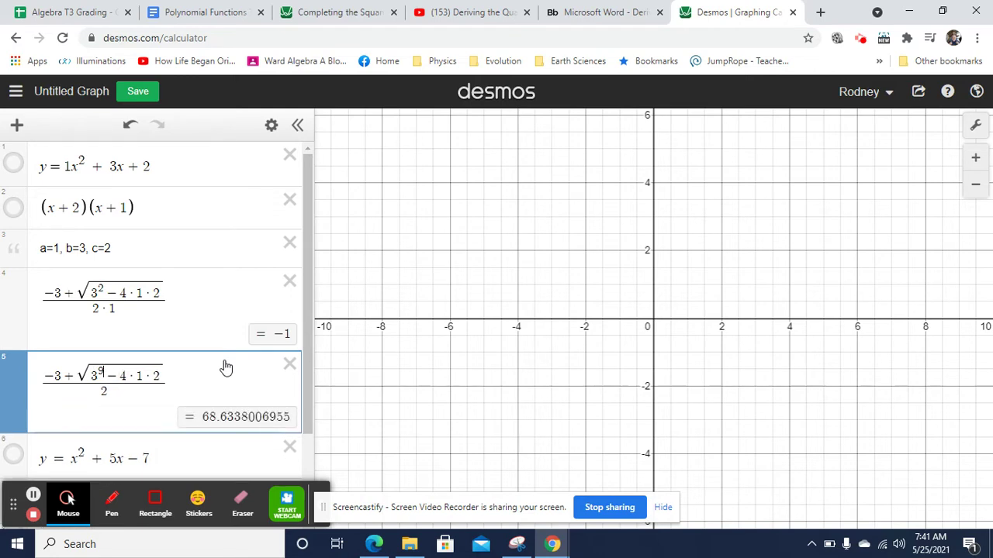
key(BackSpace)
key(BackSpace)
key(BackSpace)
text(9)
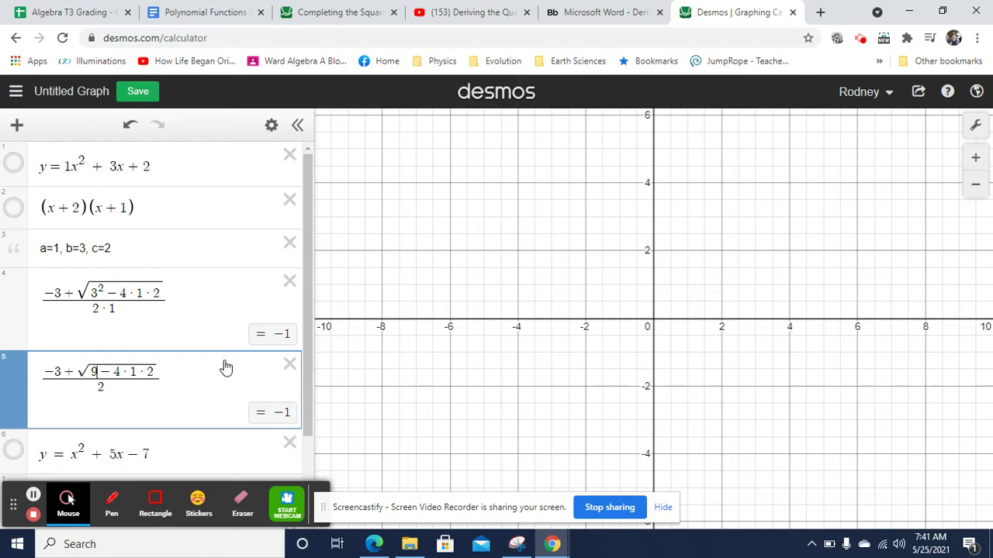
key(shift+Right)
key(shift+Right)
key(shift+Right)
key(shift+Right)
key(shift+Right)
text(8)
Duplicate the simplified fraction into a new row below.
key(shift+Left)
key(ctrl+a)
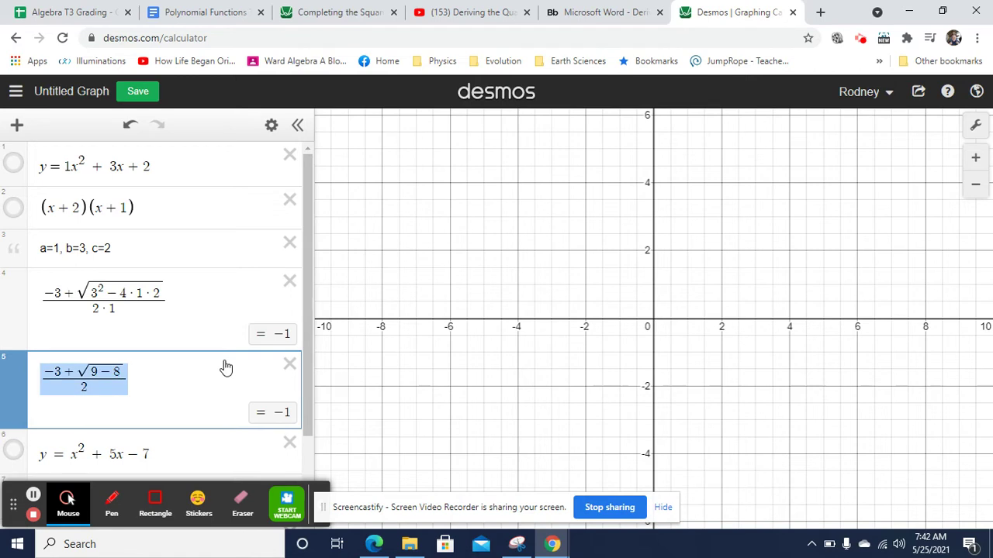
key(ctrl+c)
key(Return)
key(ctrl+v)
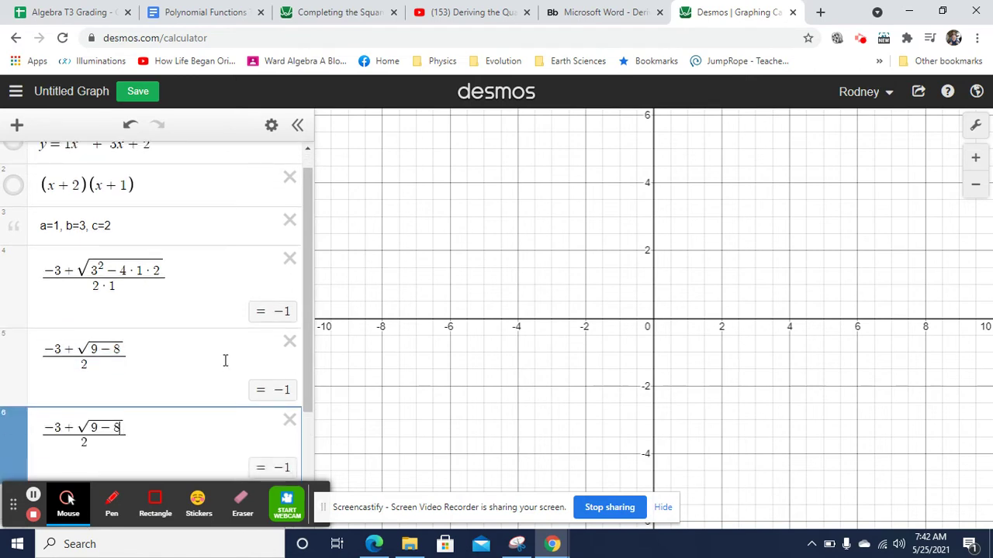
Reduce the radicand to 1 and add a minus copy, (−3−√1)/2, in a new row.
key(BackSpace)
key(BackSpace)
key(BackSpace)
text(1)
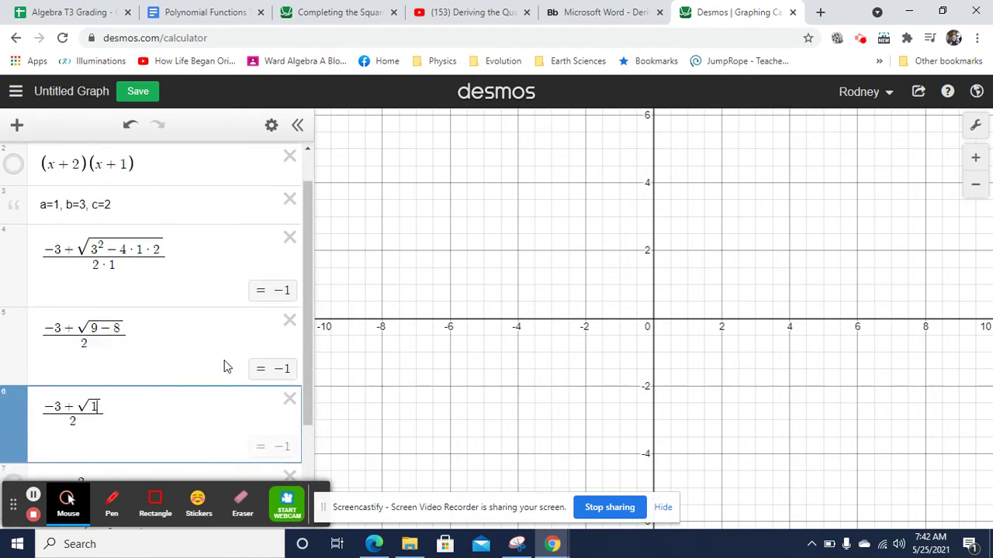
key(ctrl+a)
key(Return)
key(ctrl+v)
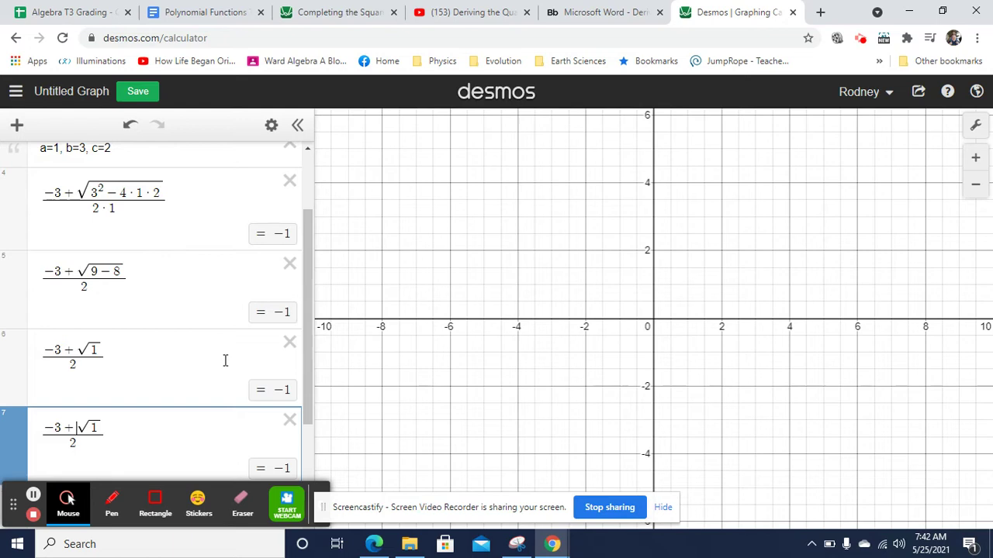
key(BackSpace)
text(-)
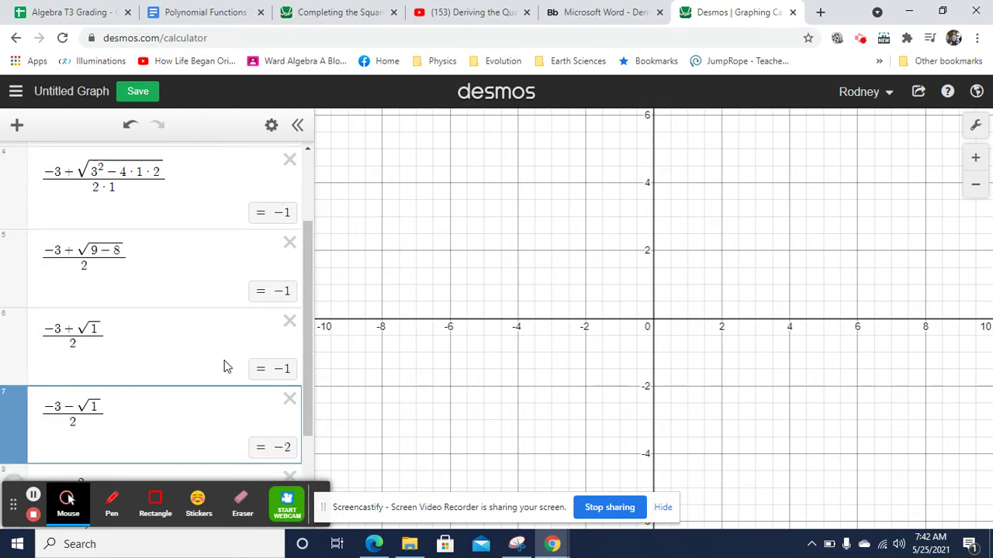
Remove the square roots so the rows read (−3+1)/2 and (−3−1)/2.
key(Up)
key(Up)
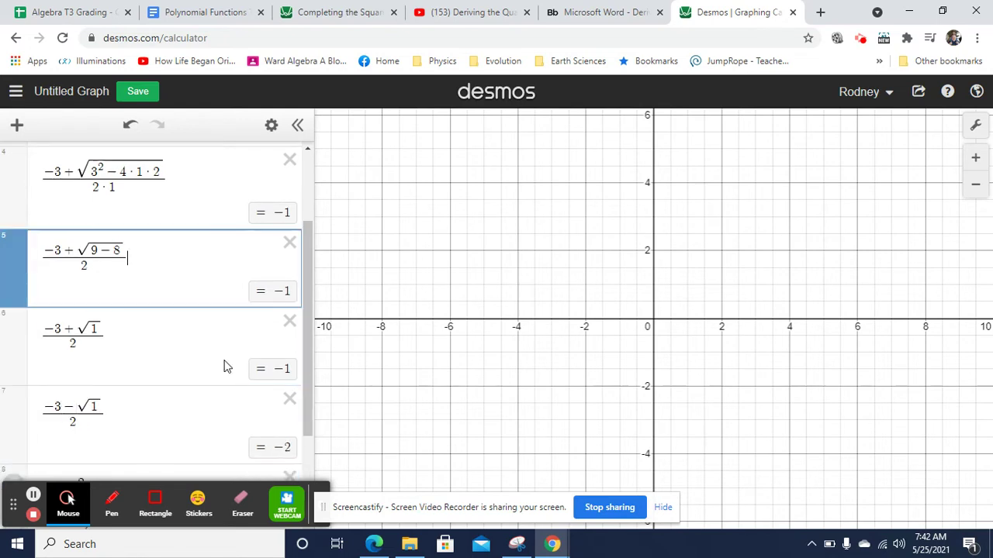
key(Down)
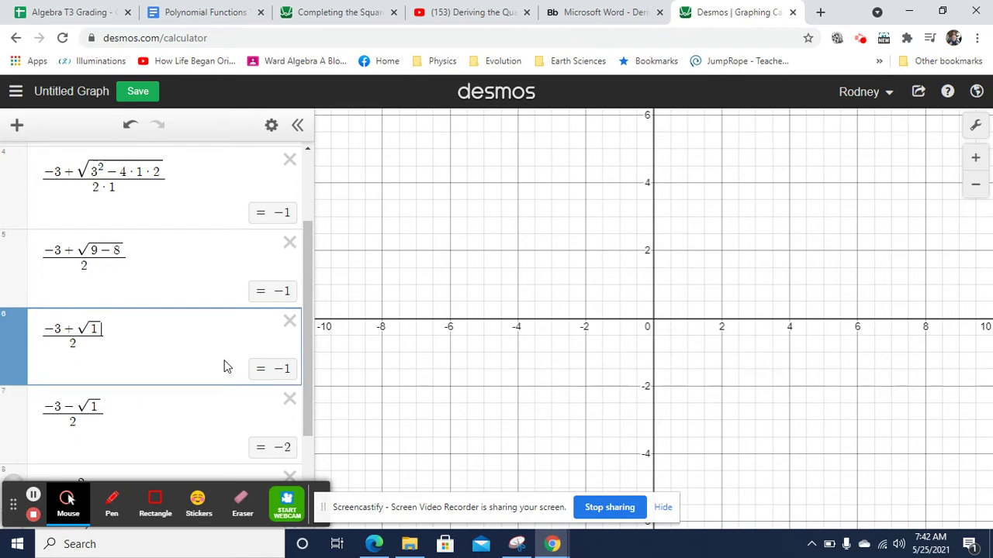
key(Left)
key(BackSpace)
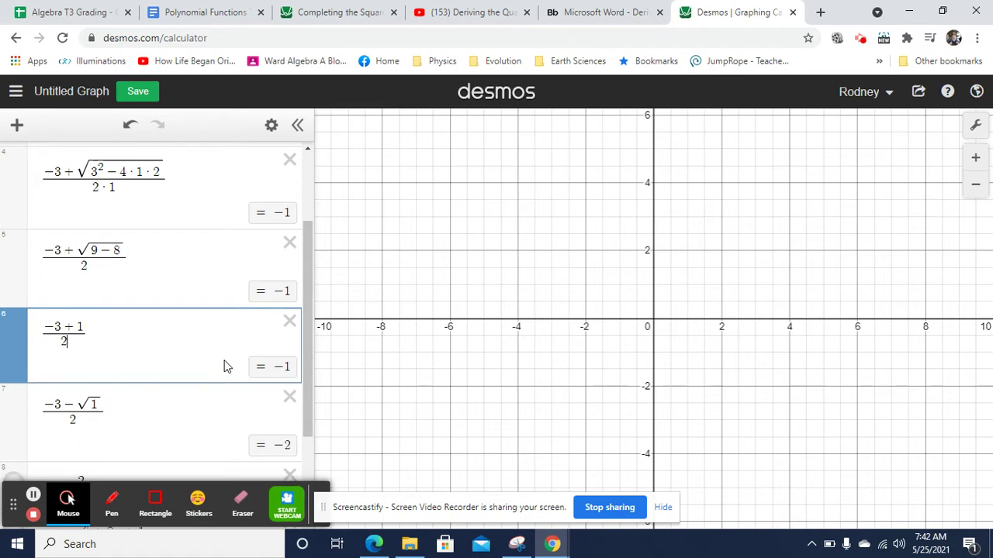
key(Down)
key(Left)
key(BackSpace)
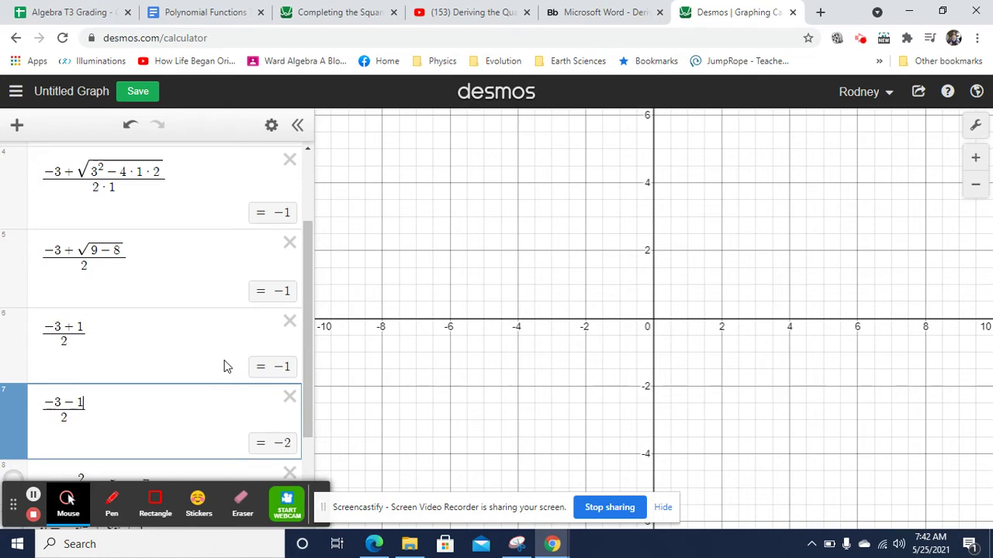
Work (−3+1)/2 down to −2/2 in a scratch row, then delete that row.
key(Up)
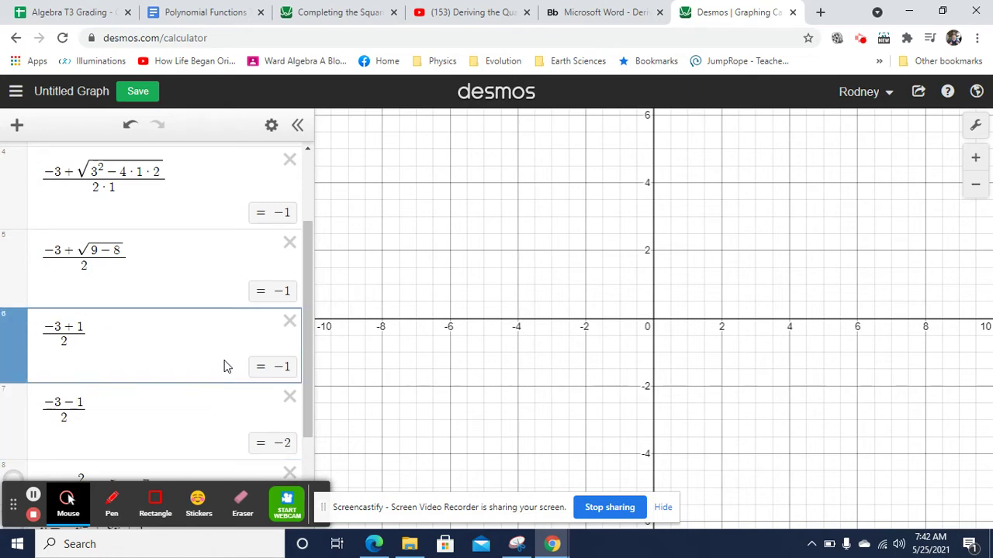
key(ctrl+a)
key(ctrl+c)
key(Return)
key(ctrl+v)
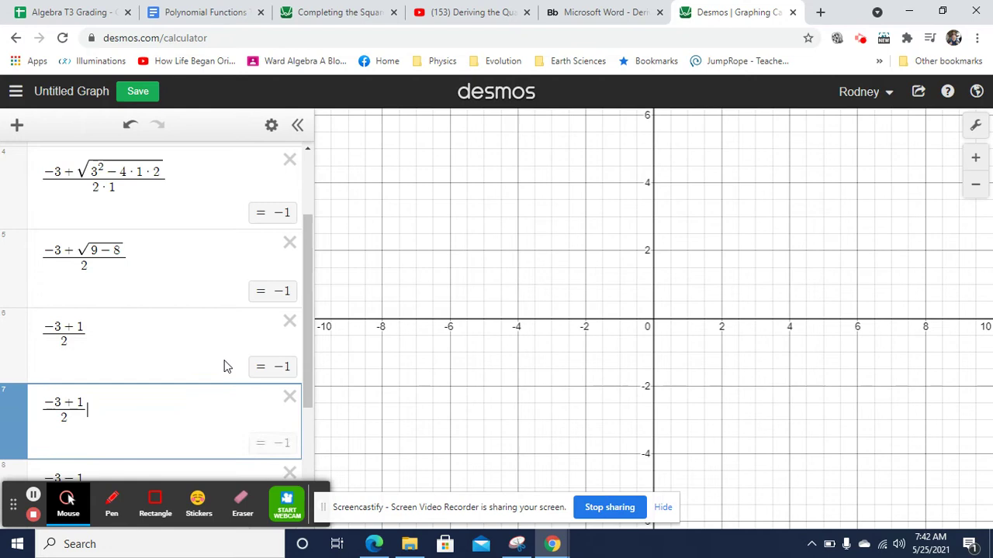
key(shift+Left)
key(shift+Left)
key(shift+Left)
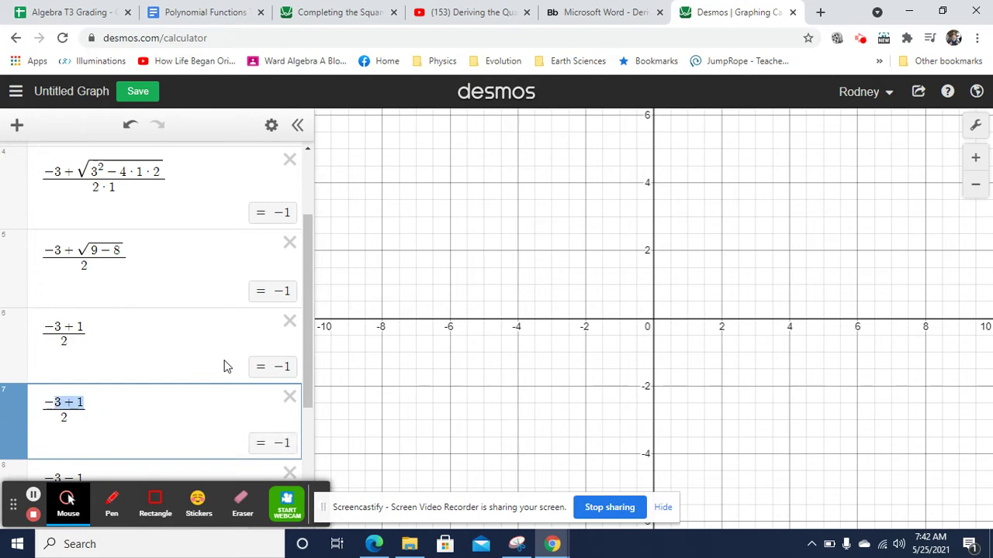
text(2)
key(ctrl+a)
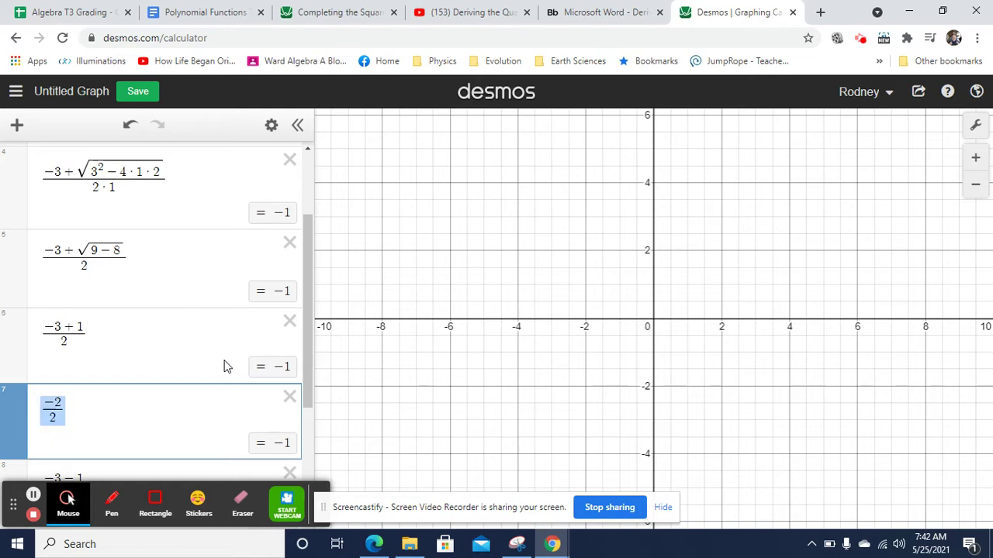
key(BackSpace)
key(BackSpace)
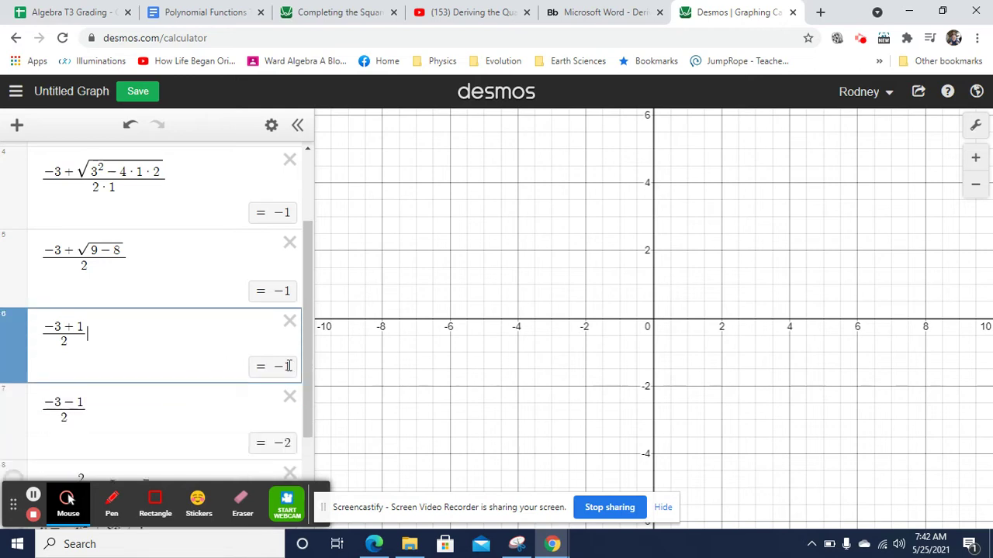
Duplicate (−3−1)/2 into a new scratch row.
click(90, 403)
key(Up)
click(89, 403)
key(ctrl+a)
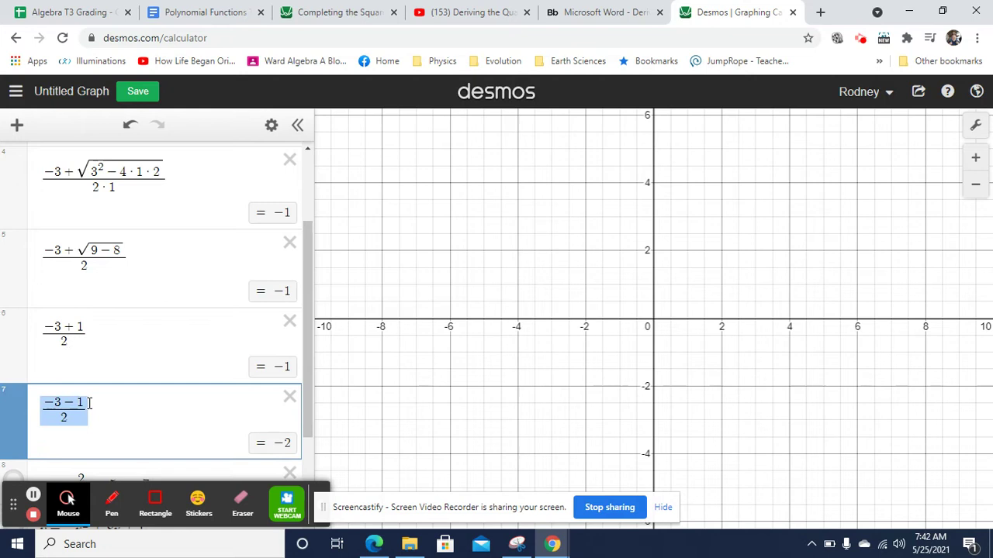
key(ctrl+c)
key(Return)
key(ctrl+v)
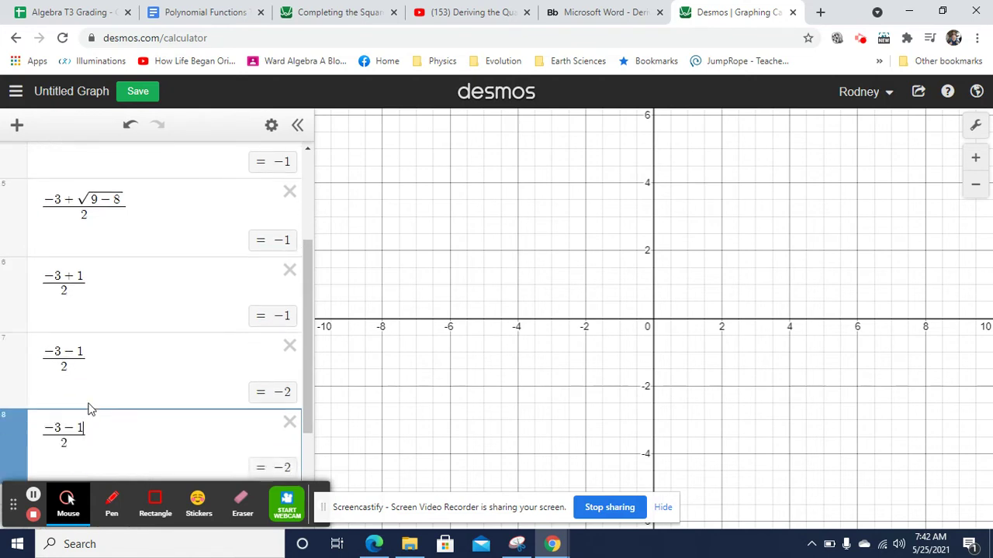
Simplify the scratch copy to −4/2, type −2, then erase it to leave an empty row.
click(89, 405)
key(Down)
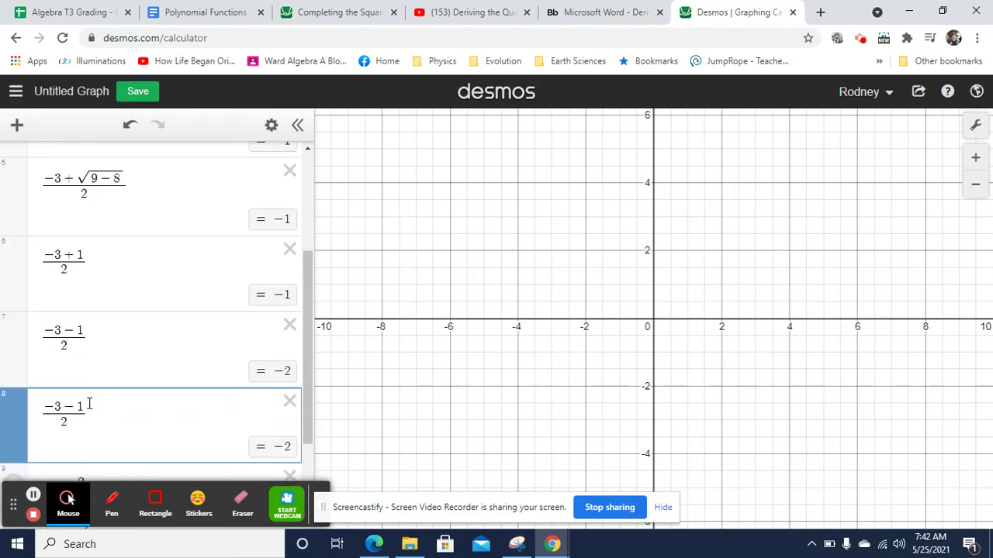
key(shift+Left)
key(shift+Left)
key(shift+Left)
text(4)
key(ctrl+a)
text(-2)
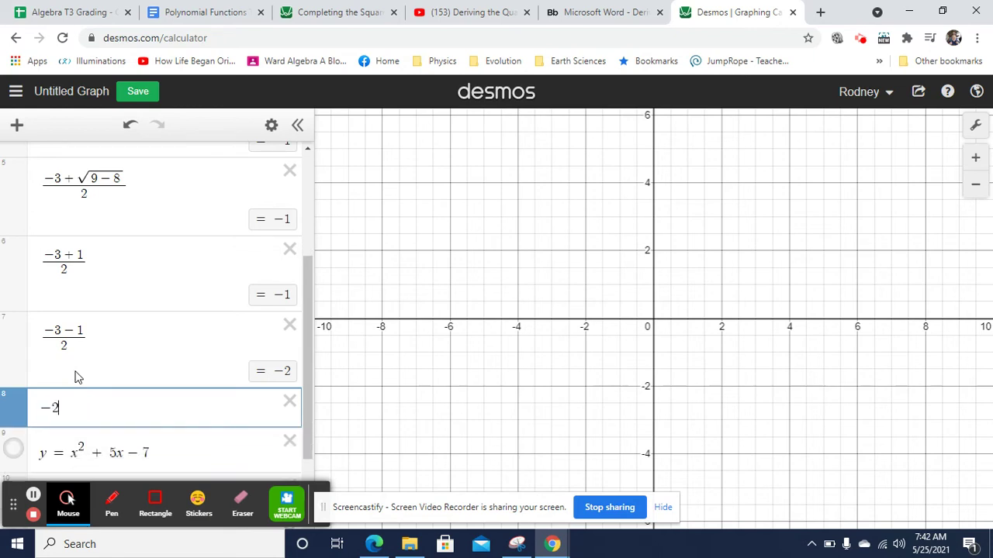
key(BackSpace)
key(BackSpace)
Show y = 1x² + 3x + 2, mark its intercepts (−1, 0) and (−2, 0), then hide it.
drag(310, 312, 318, 191)
click(13, 163)
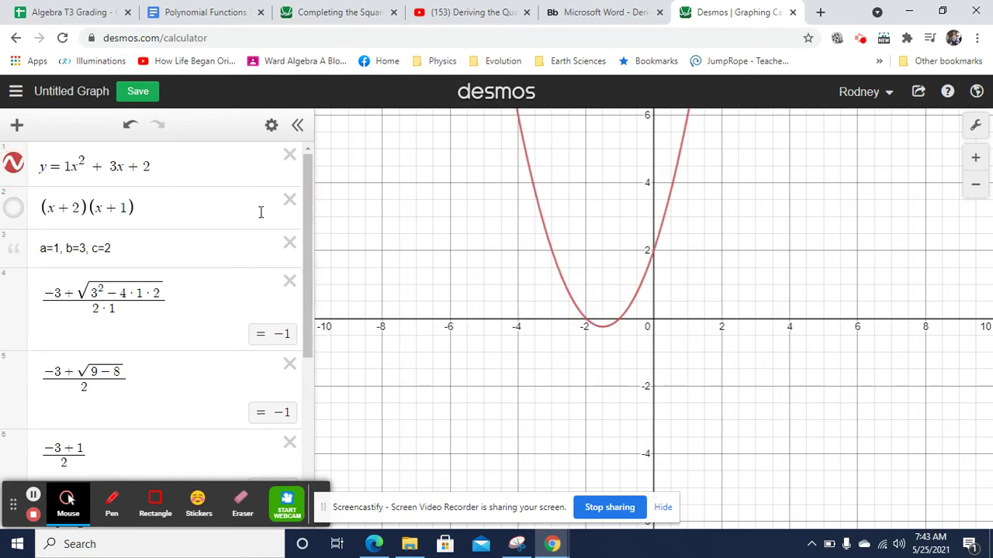
click(620, 322)
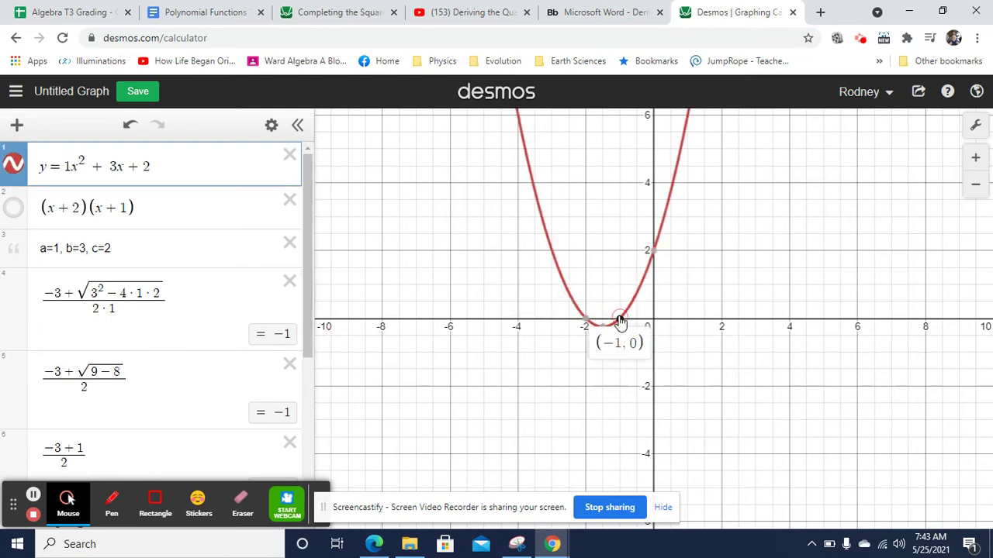
click(587, 324)
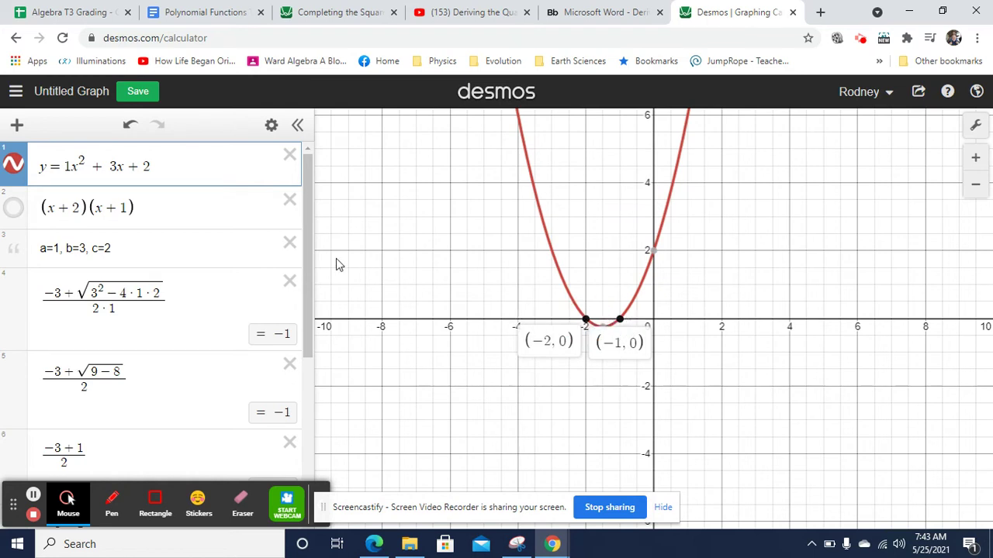
click(23, 166)
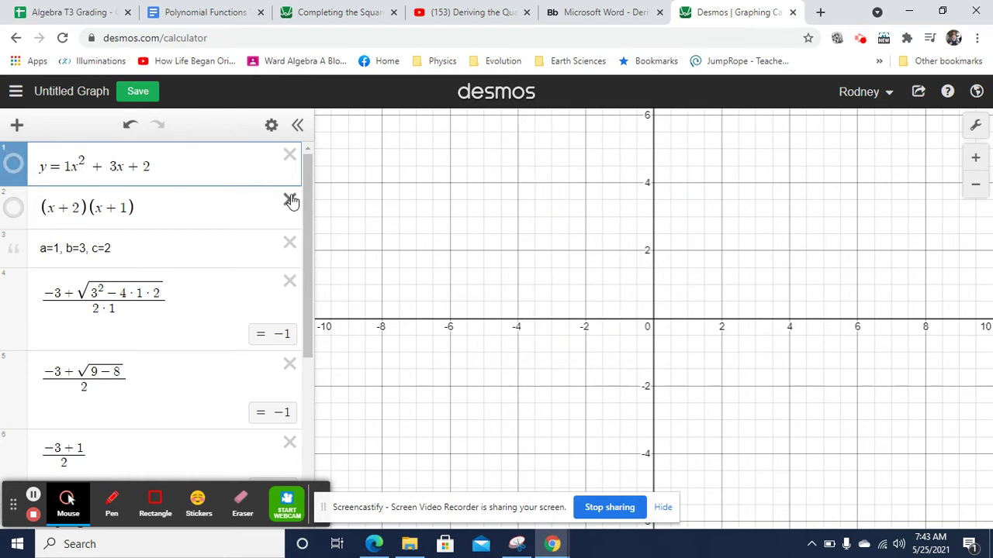
Delete the empty expression row so y = x² + 5x − 7 becomes expression 8.
mouse_move(305, 201)
mouse_down()
mouse_move(306, 226)
mouse_move(317, 200)
mouse_up()
click(140, 275)
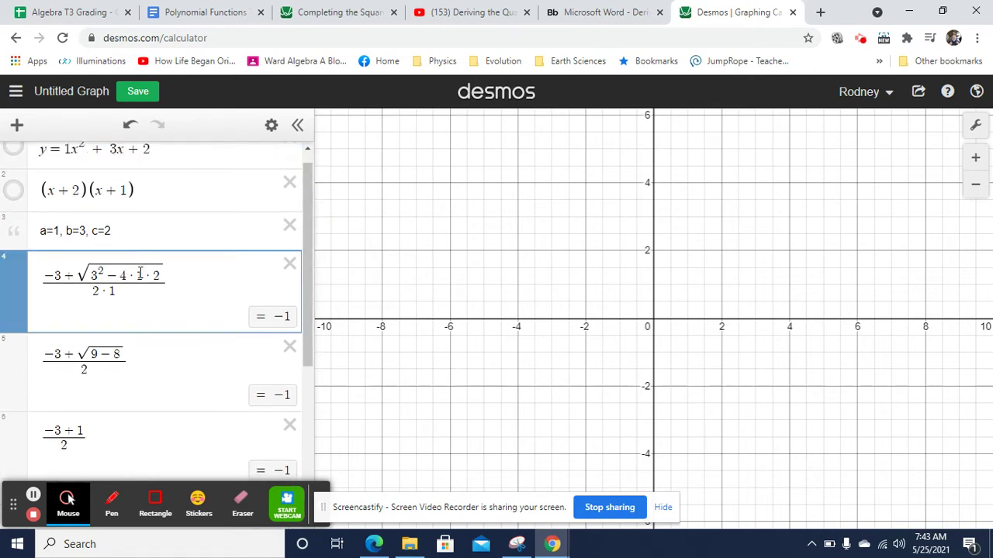
drag(310, 239, 307, 419)
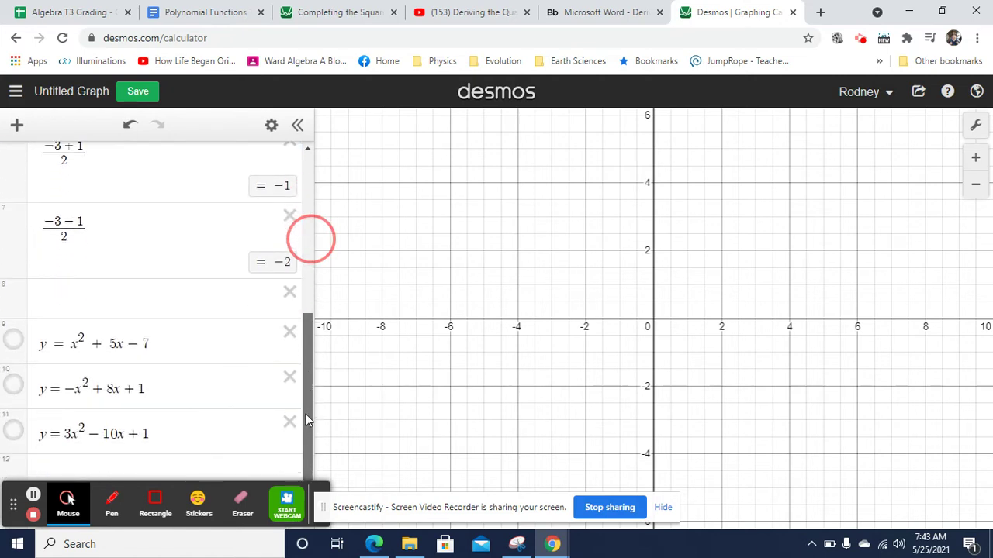
click(289, 291)
click(170, 333)
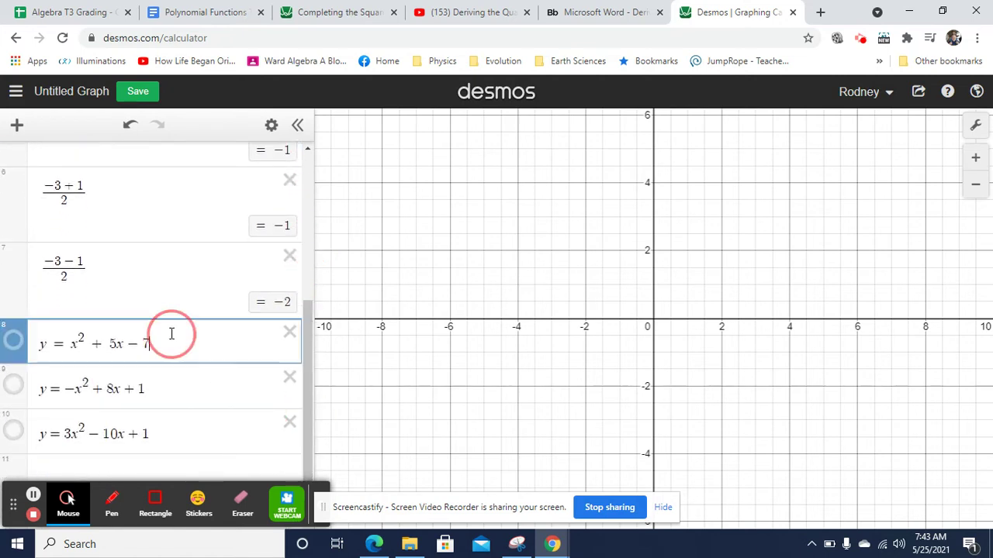
Add a note below the quadratic and begin it with 'a = 1 b = 5'.
key(Return)
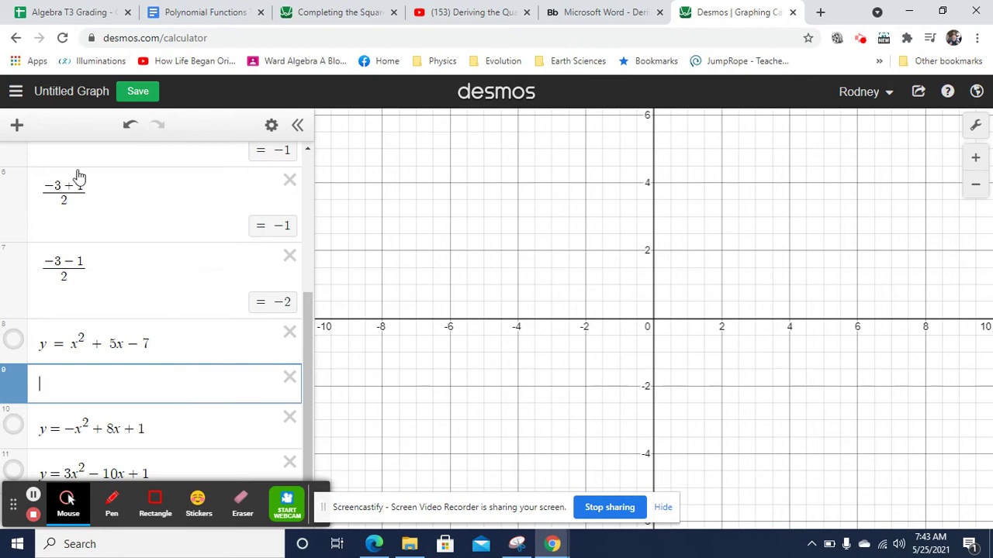
click(13, 123)
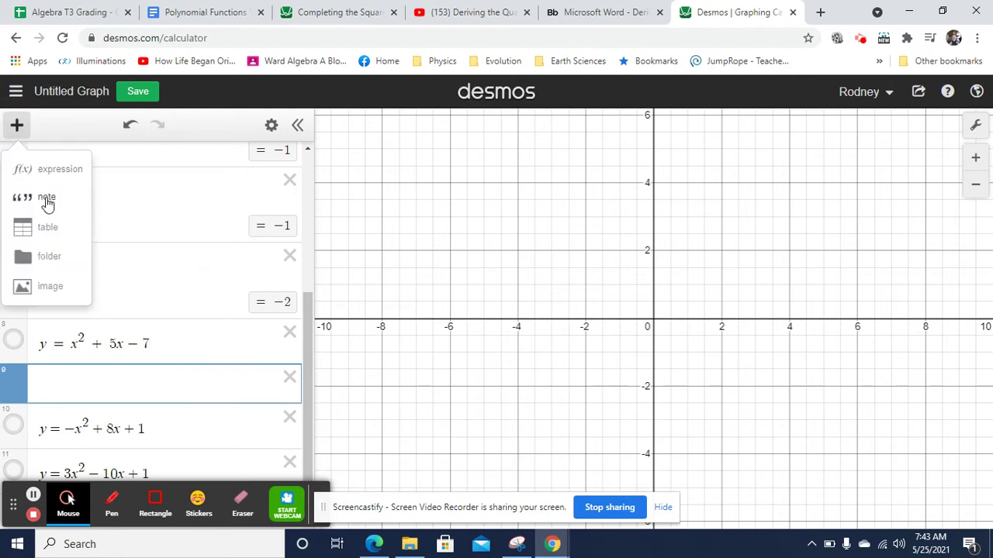
click(47, 198)
text(a =)
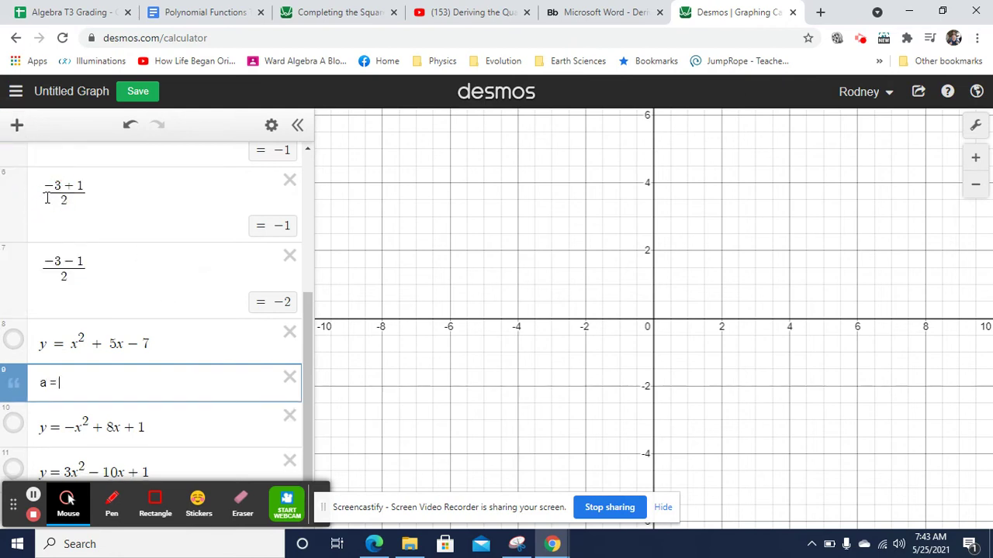
text( 1 b -)
key(BackSpace)
text(= 5)
Make the quadratic read y = 1x² + 5x − 7 and finish the note with 'c = -7'.
click(64, 342)
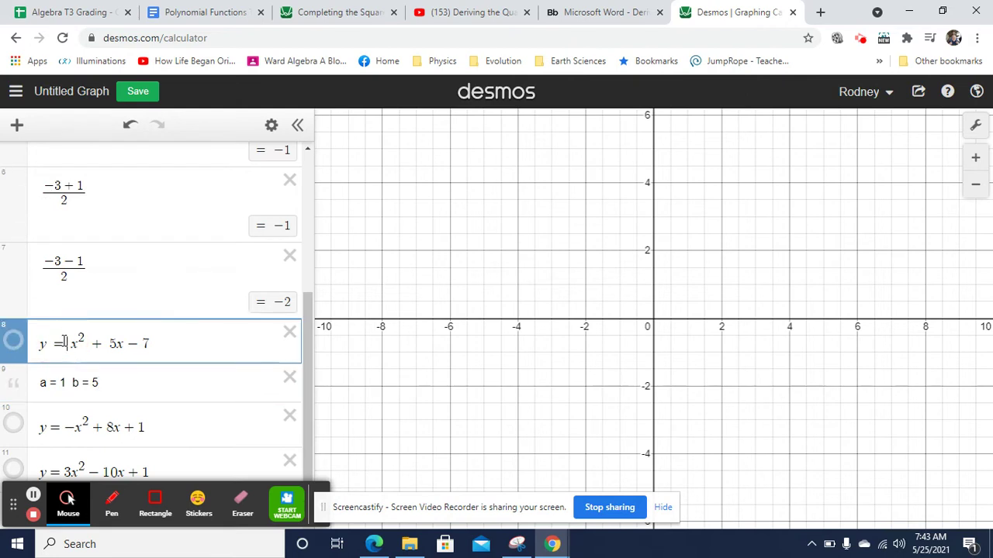
text(1)
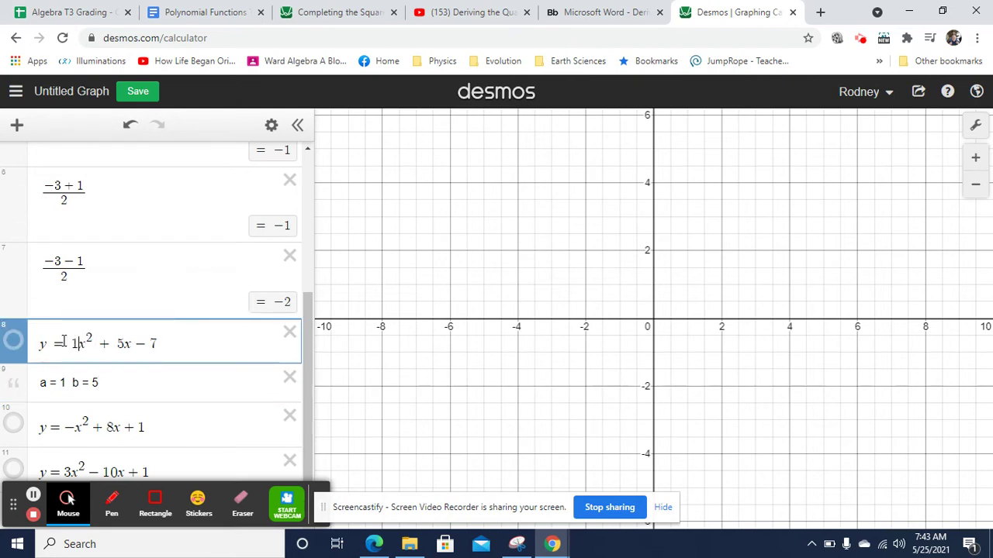
click(110, 388)
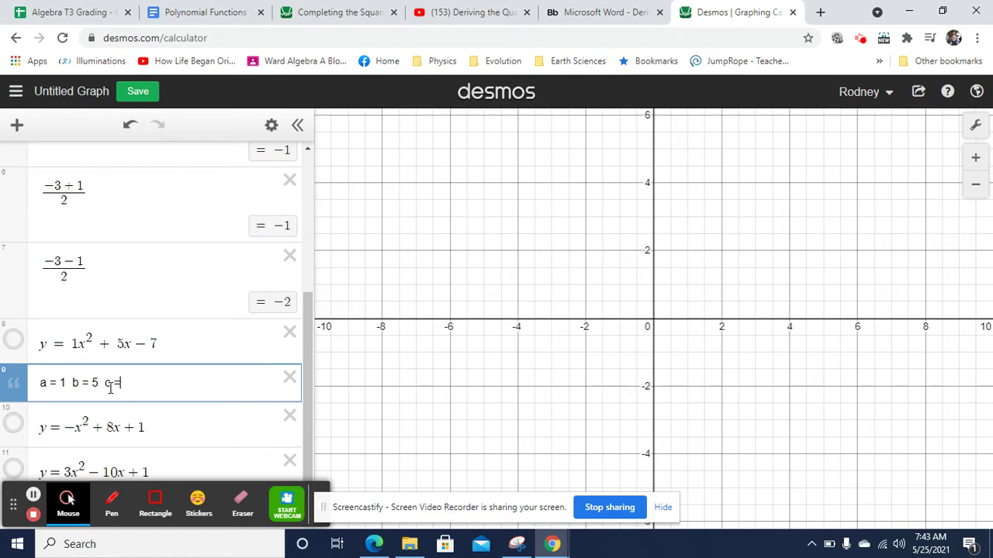
text(c = -7)
drag(138, 343, 149, 343)
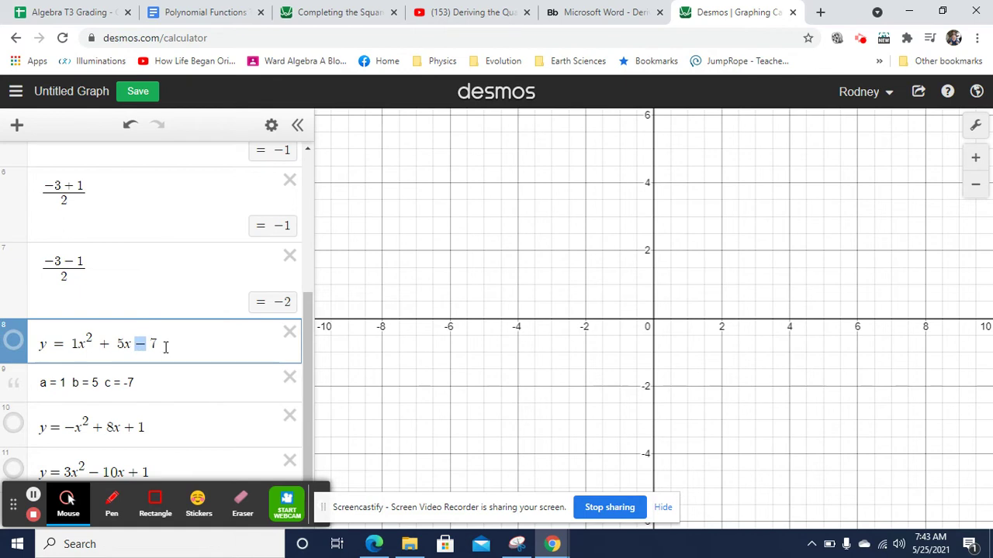
click(143, 382)
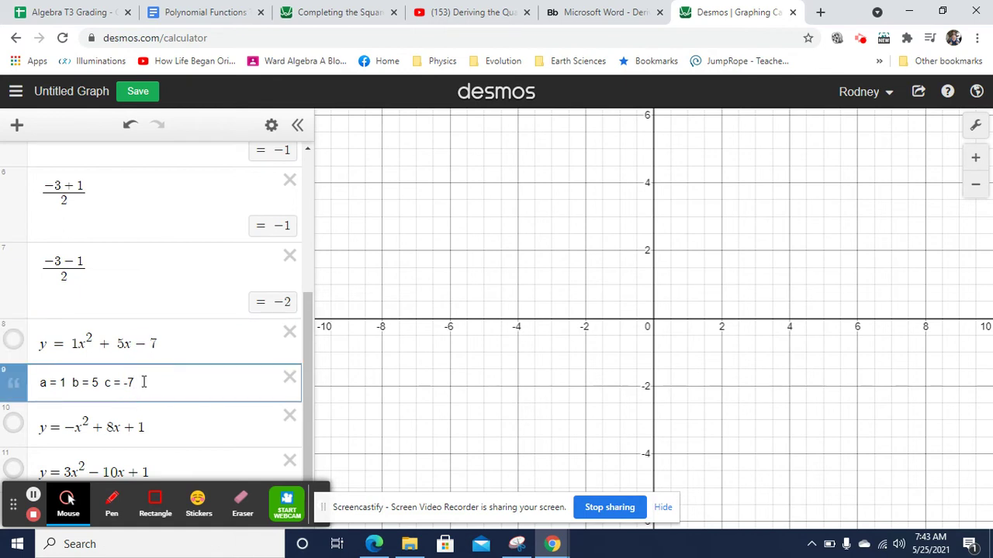
Enter the quadratic formula (−b+√(b²−4ac))/(2a) in a new row.
key(Return)
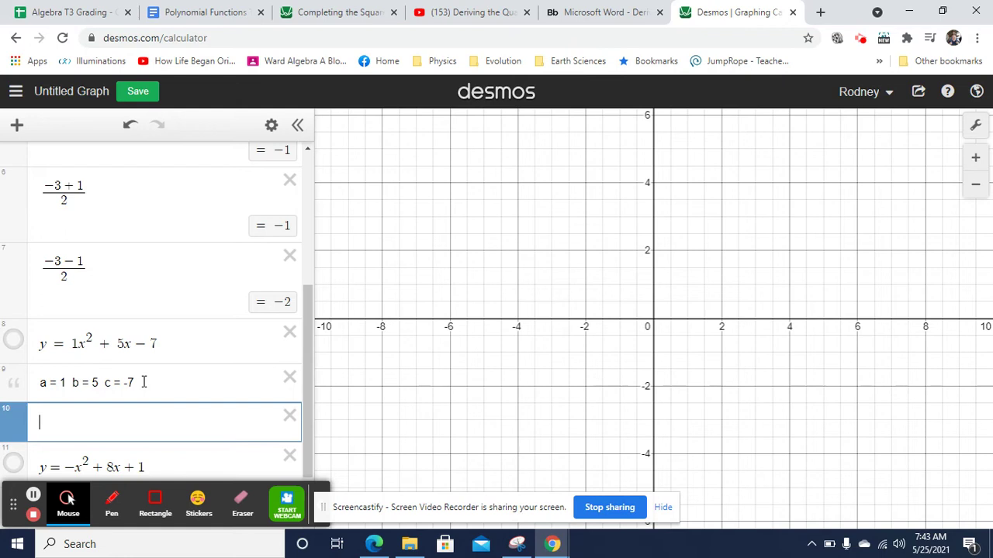
text((-b+)
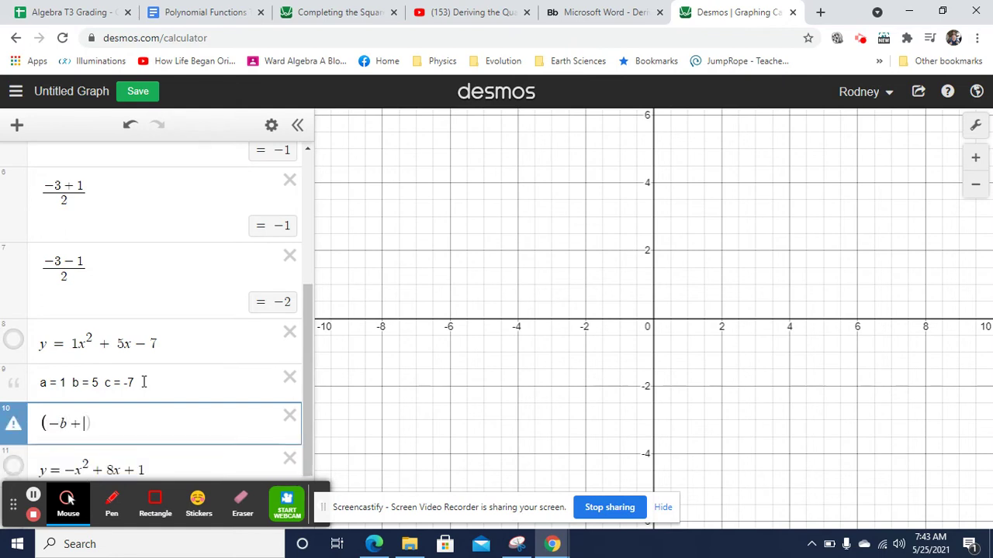
text(sqrt)
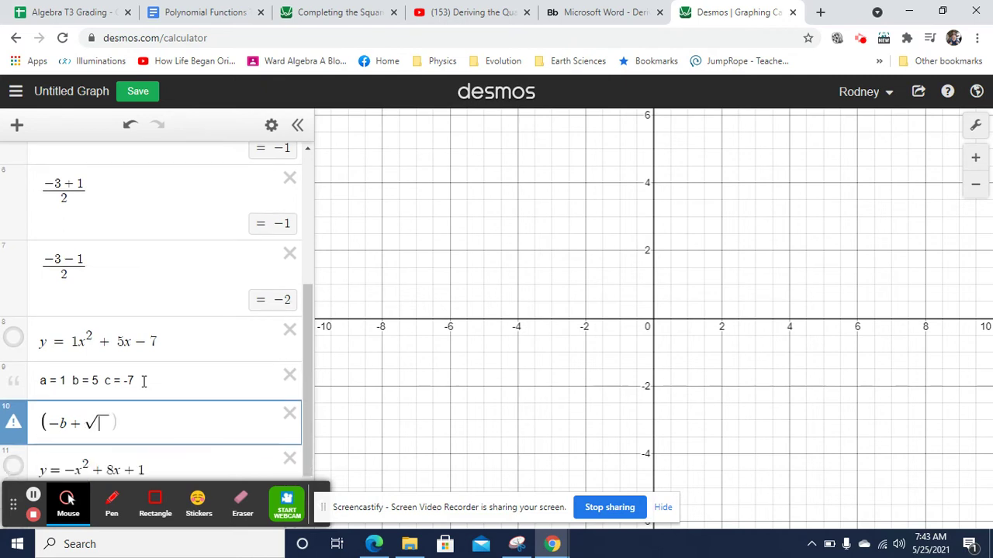
text(b^2)
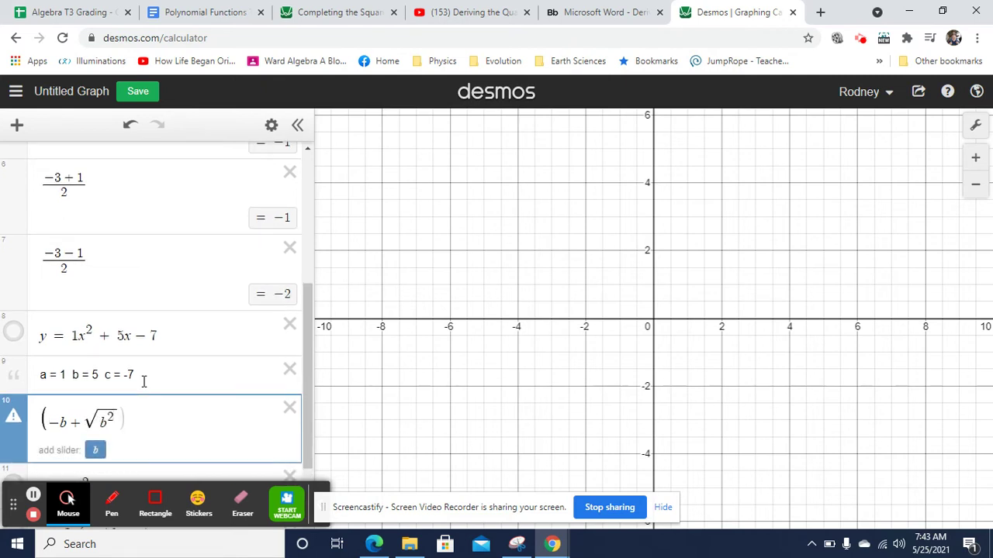
text(-4ac)
key(Right)
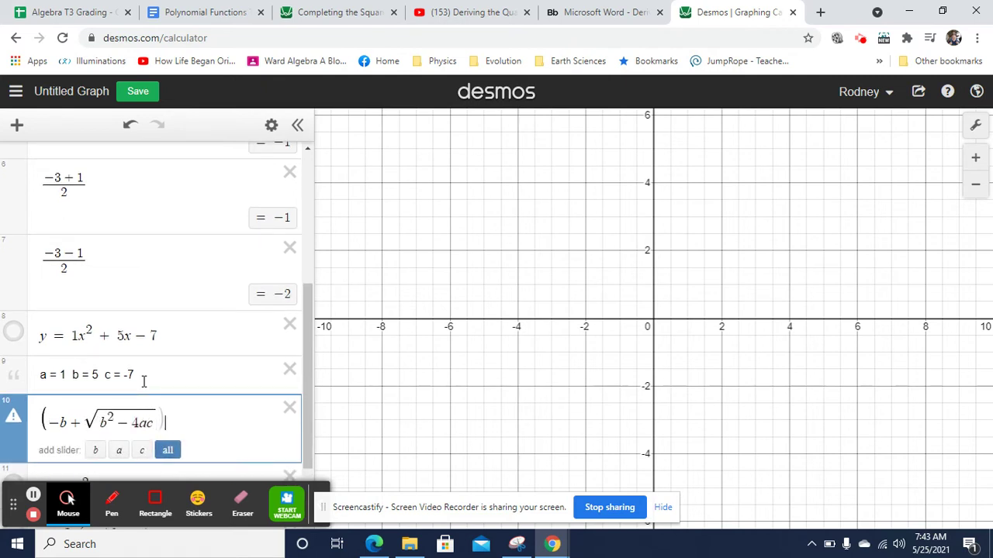
text()/2a)
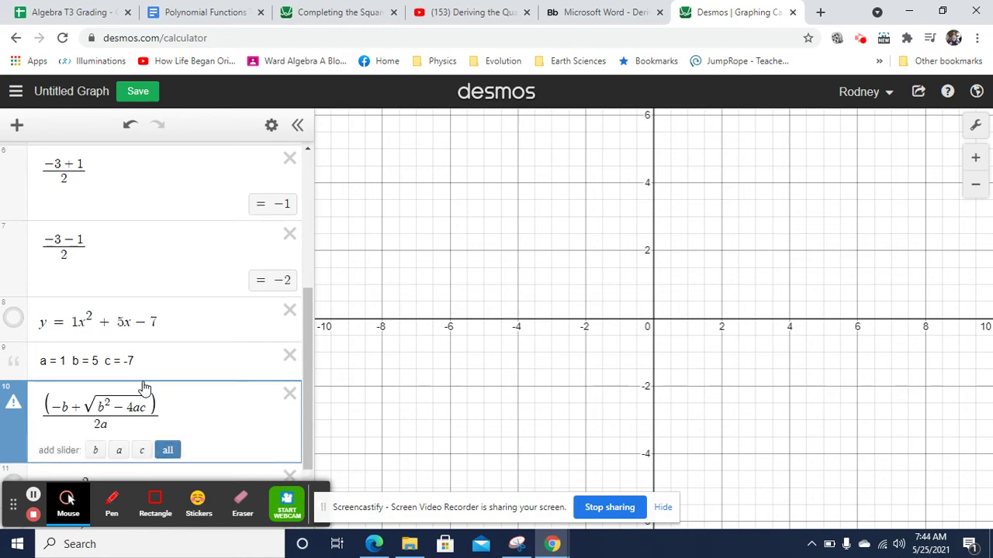
Substitute b=5, a=1, c=−7 so the formula evaluates to 1.14005494464.
click(53, 404)
key(BackSpace)
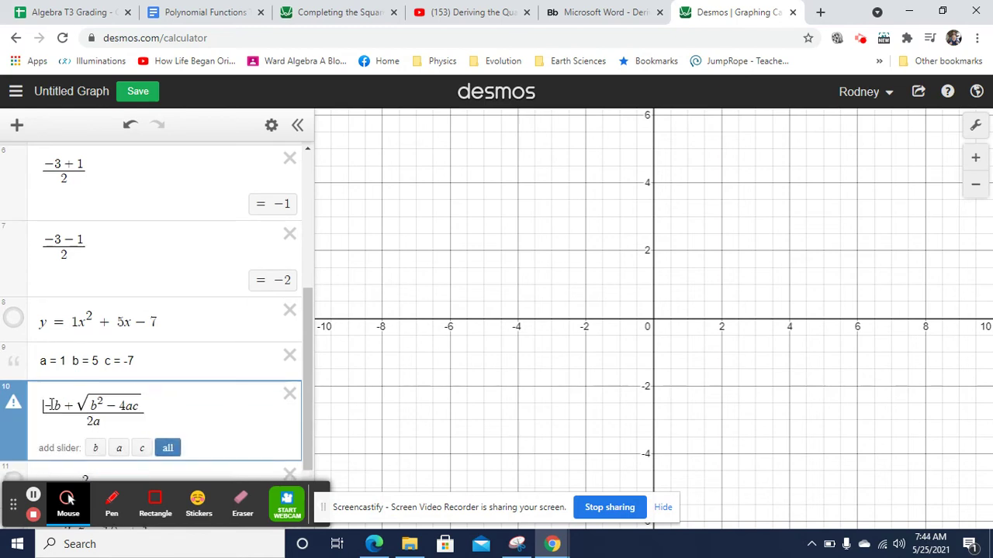
click(64, 404)
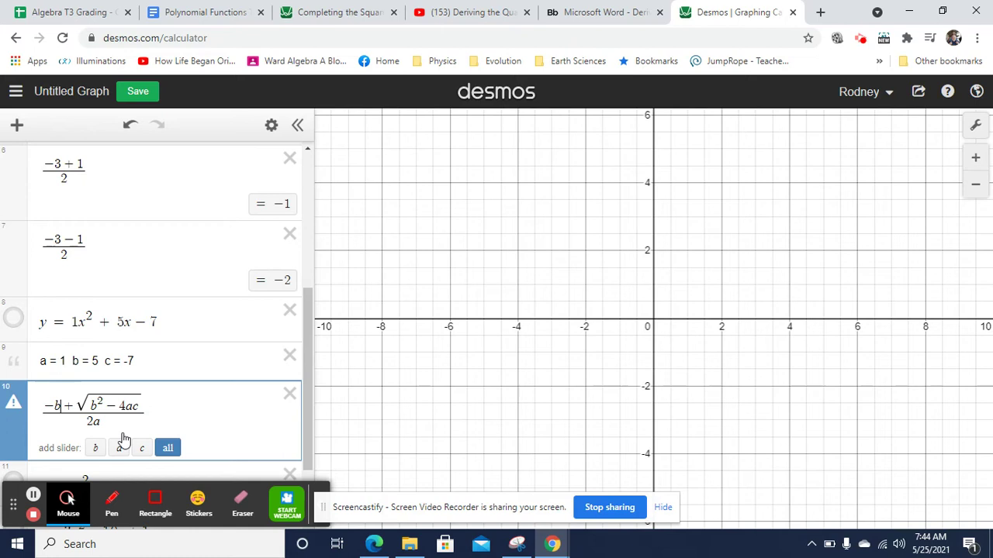
key(BackSpace)
text(5)
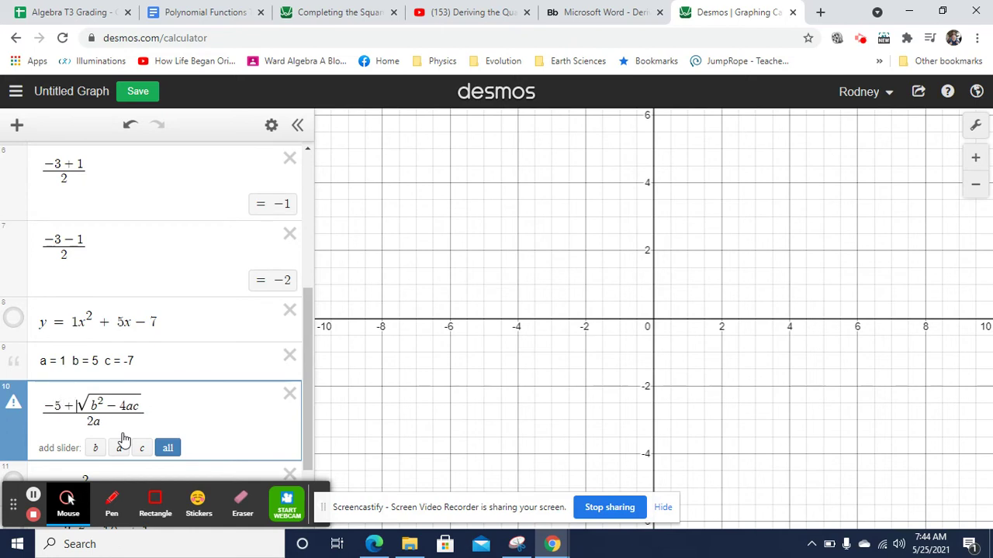
key(BackSpace)
text(5)
key(Right)
key(Right)
key(Right)
key(Right)
key(Right)
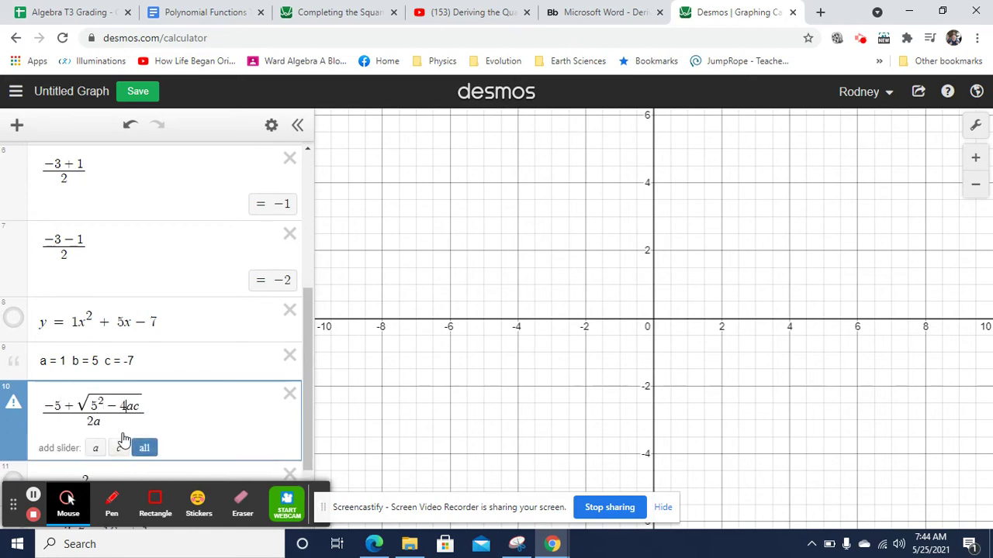
key(BackSpace)
text(*1*-7)
key(Delete)
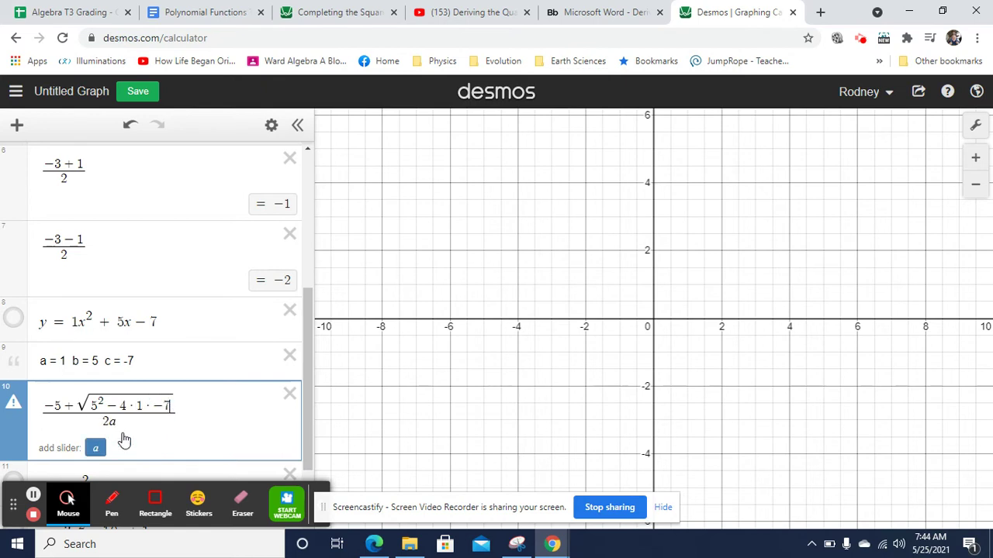
key(BackSpace)
text(*1)
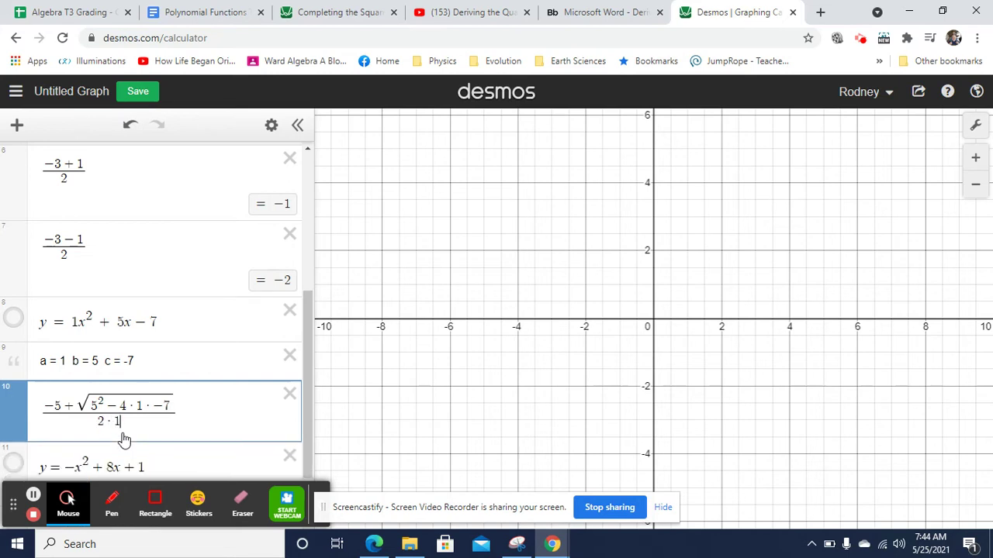
key(ctrl+a)
Duplicate the formula into row 11, drop the ·1 from the denominator, and replace 5² with 25.
key(ctrl+c)
key(Return)
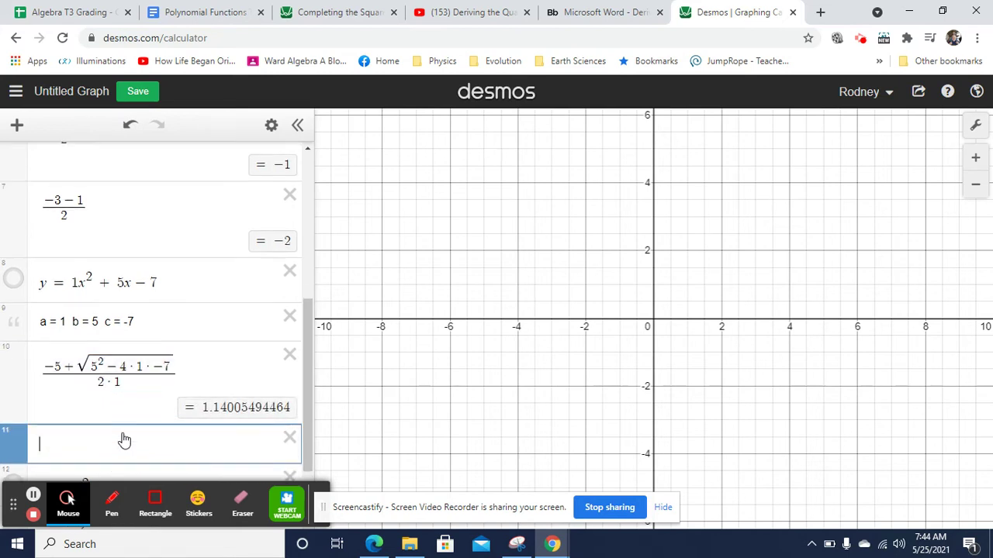
key(ctrl+v)
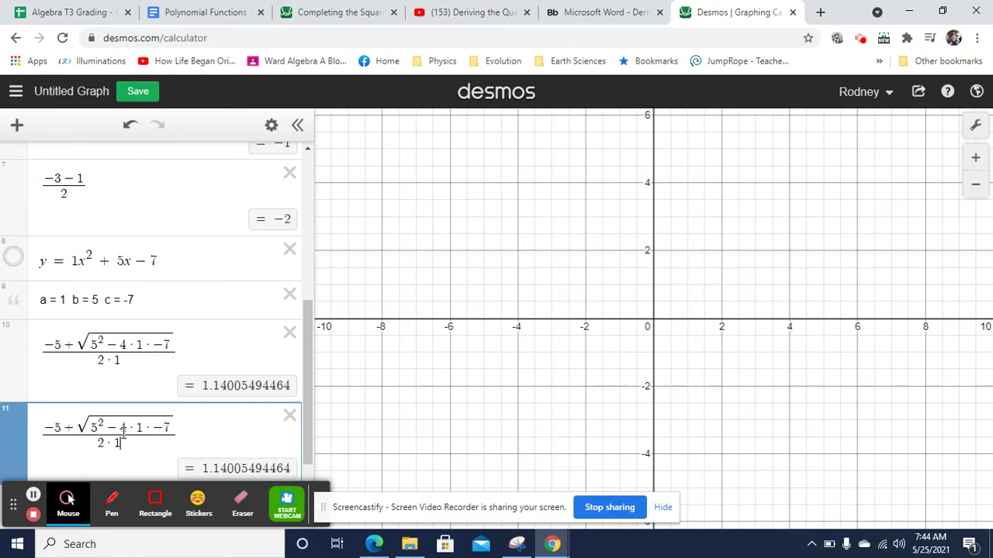
click(123, 436)
key(BackSpace)
key(BackSpace)
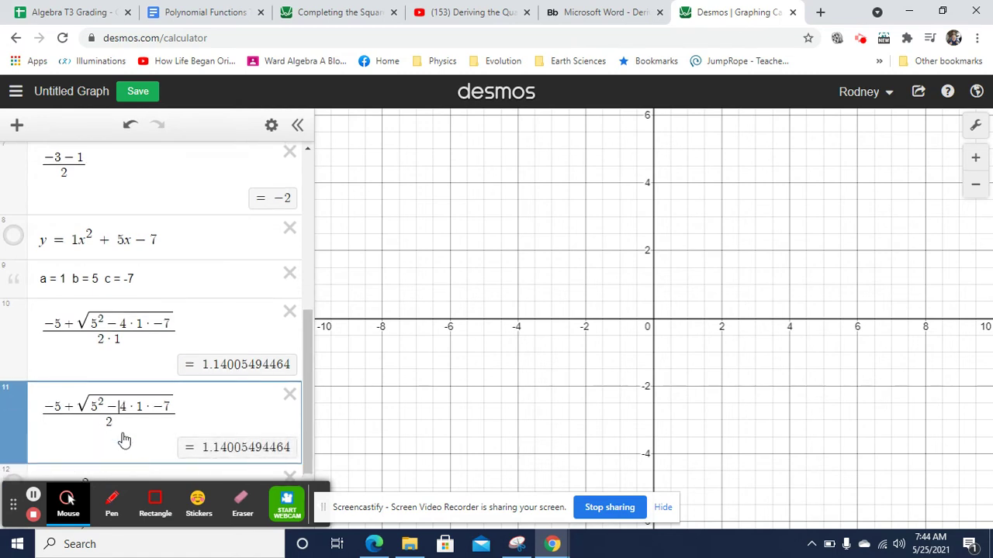
key(Up)
key(shift+Right)
key(shift+Right)
text(25)
Reduce the radicand 25 − 4·1·−7 to 53, giving (−5+√53)/2.
key(Left)
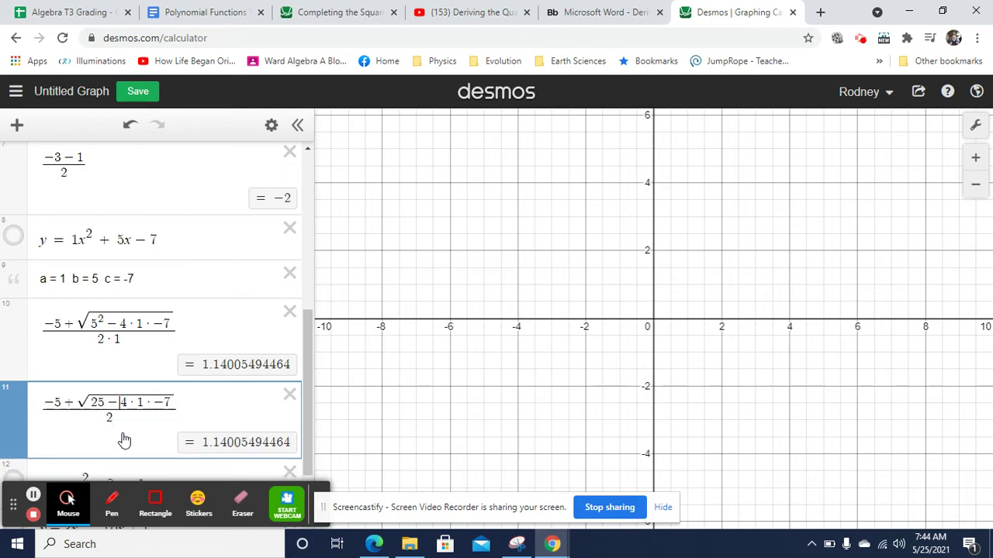
key(shift+Right)
key(shift+Right)
key(shift+Right)
text(4)
key(Left)
key(shift+Right)
key(shift+Right)
key(shift+Right)
key(shift+Right)
text(-28)
key(Left)
key(Left)
key(shift+Left)
key(shift+Left)
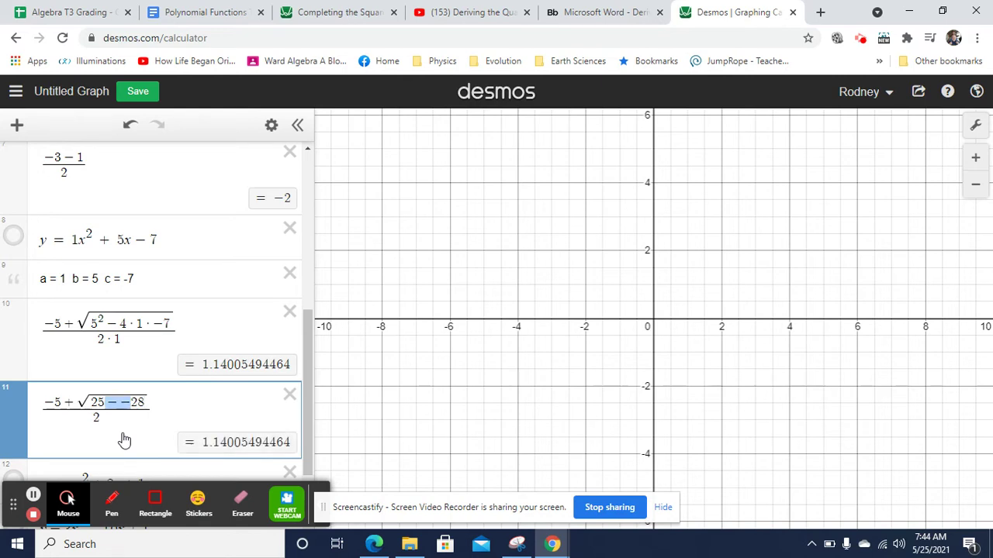
text(+)
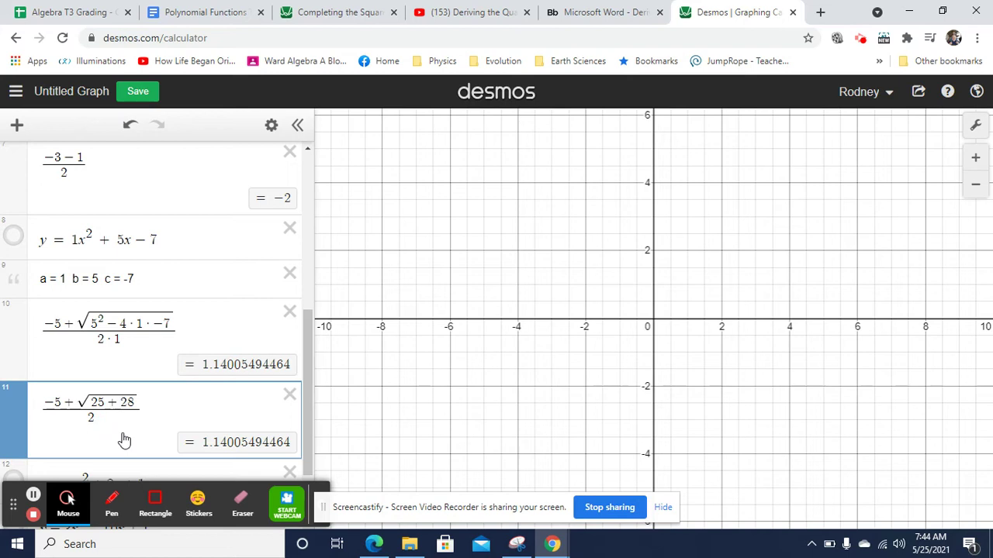
key(shift+Right)
key(shift+Right)
key(shift+Right)
key(shift+Right)
key(shift+Right)
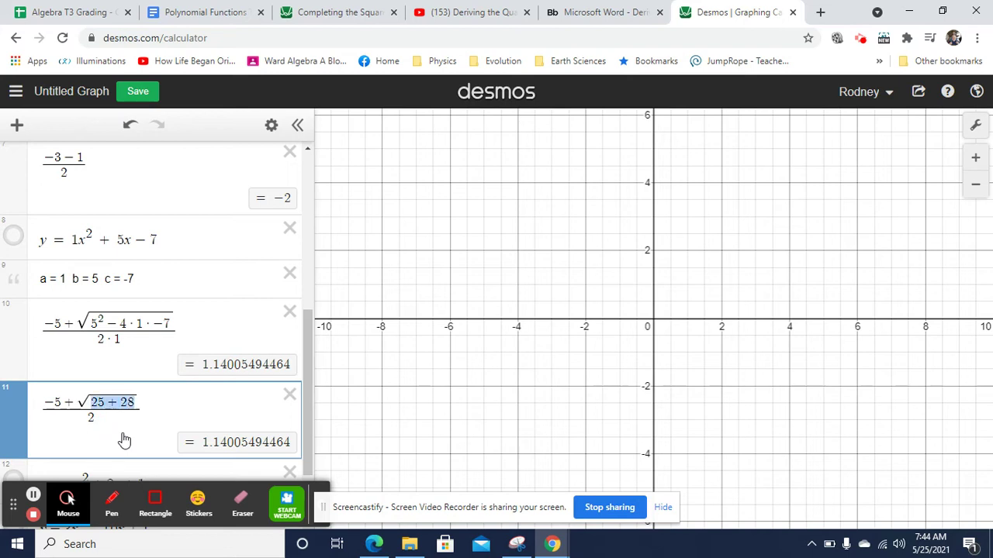
text(53)
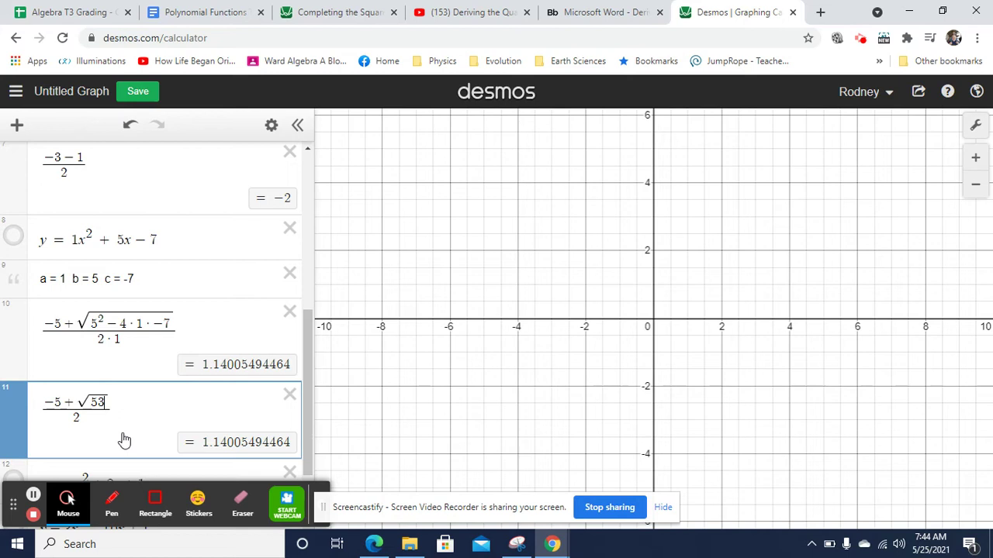
Add row 12 as (−5−√53)/2, the second root −6.14005494464.
key(ctrl+a)
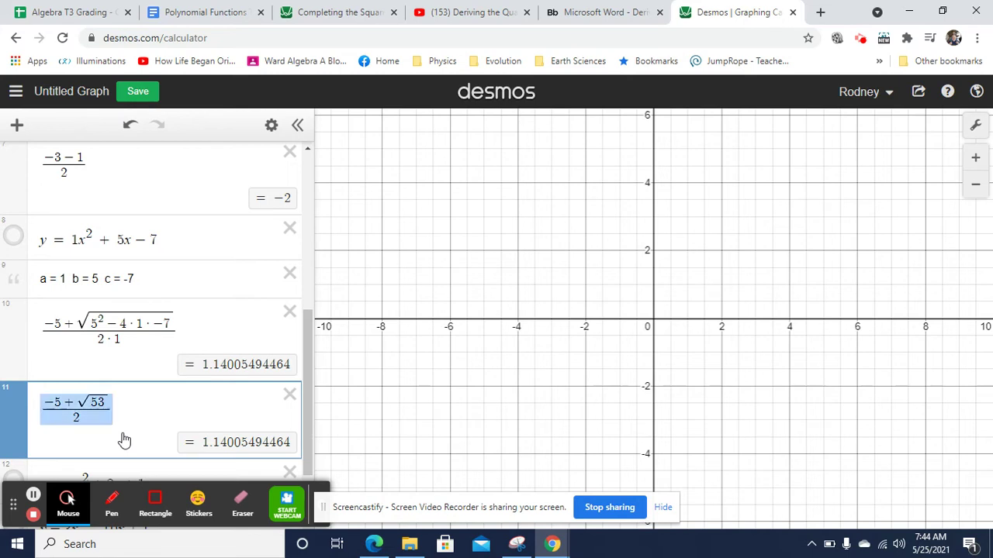
key(Return)
key(ctrl+v)
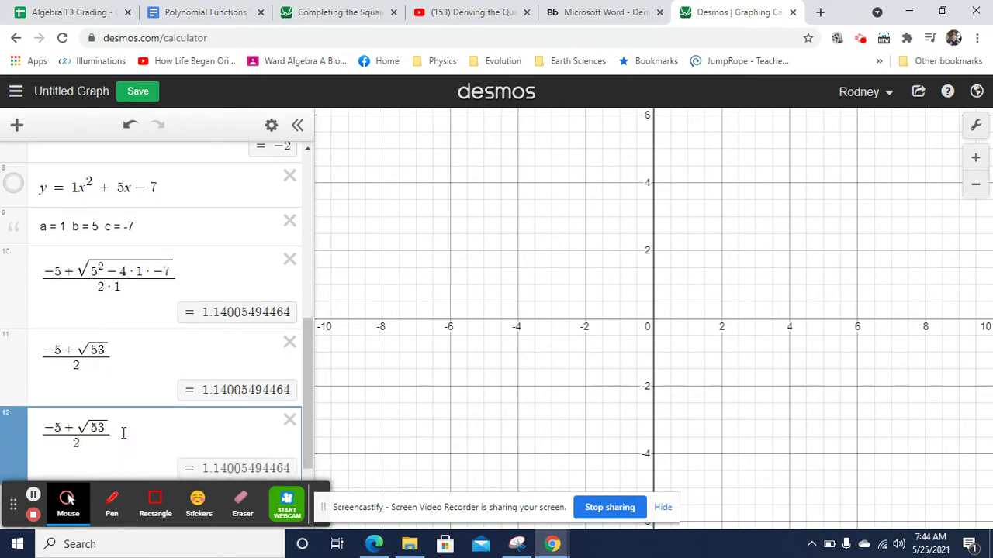
click(78, 428)
key(BackSpace)
text(-)
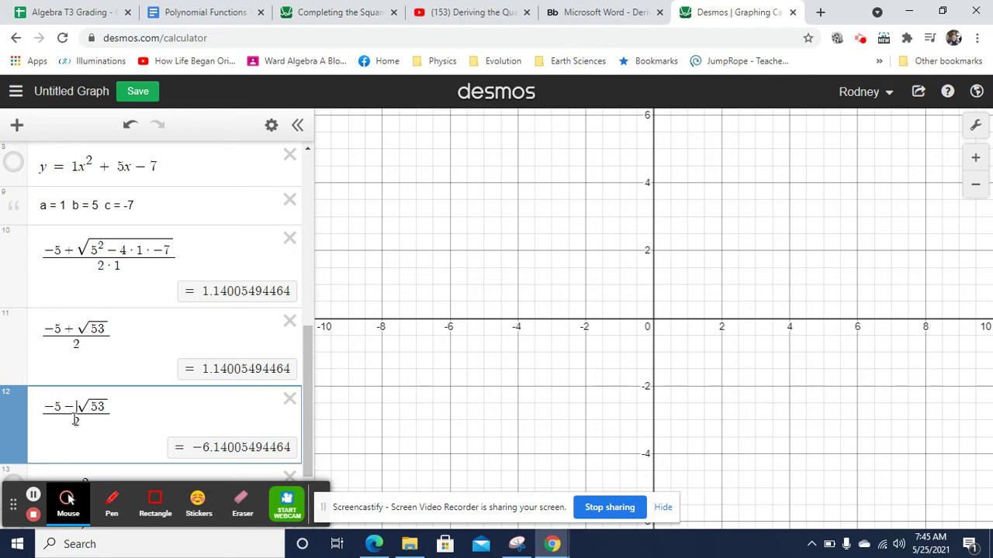
Show y = 1x² + 5x − 7 and mark its roots at −6.14 and 1.14 and vertex (−2.5, −13.25).
click(13, 163)
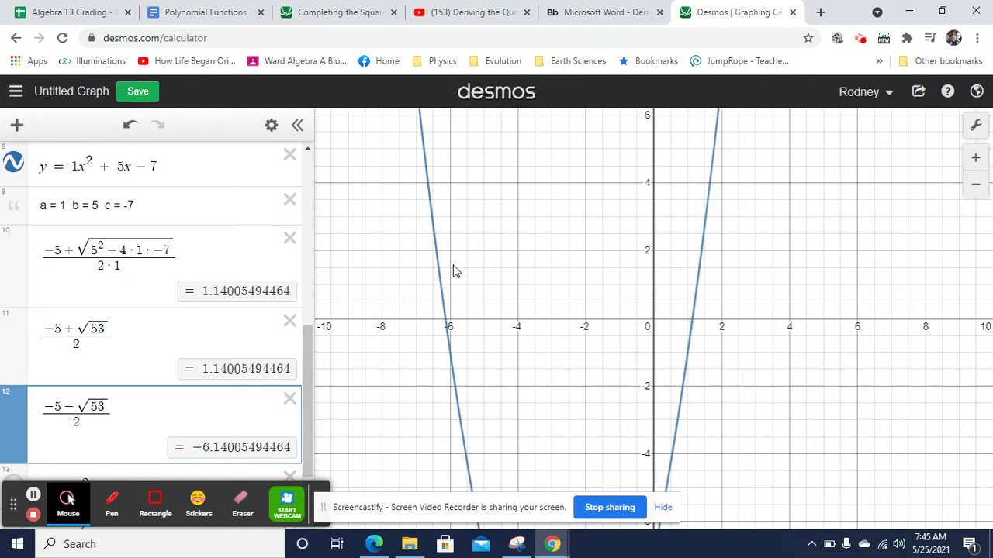
click(445, 324)
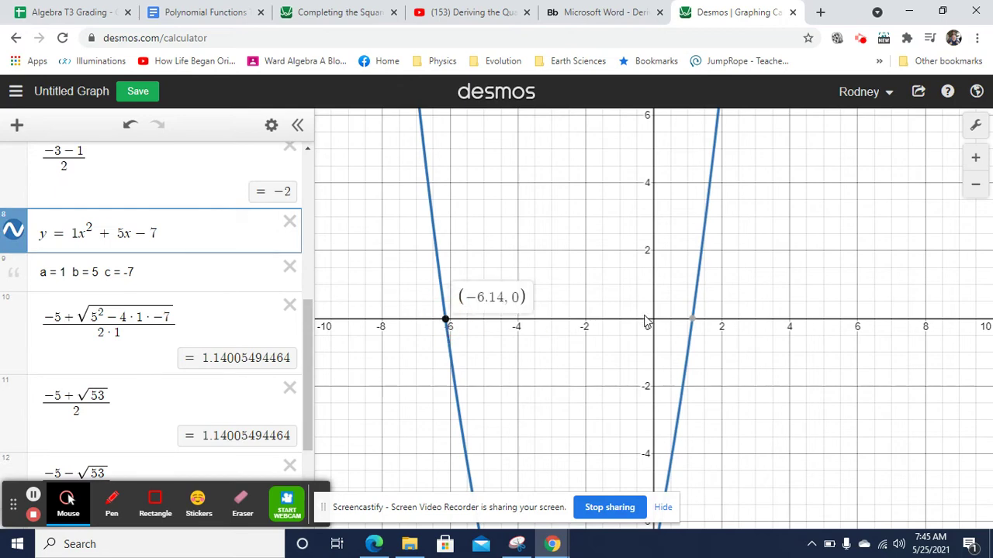
click(694, 320)
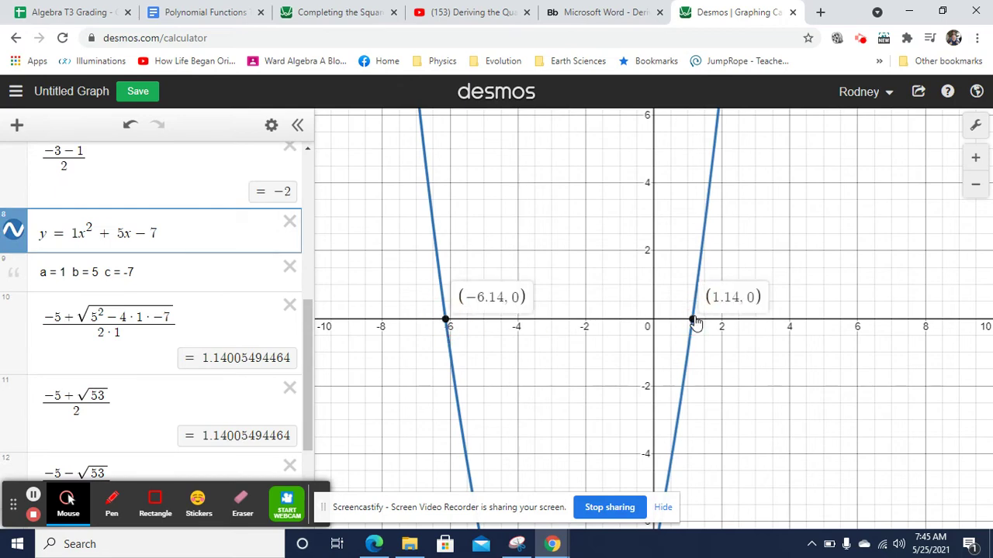
drag(755, 410, 762, 128)
drag(793, 323, 783, 238)
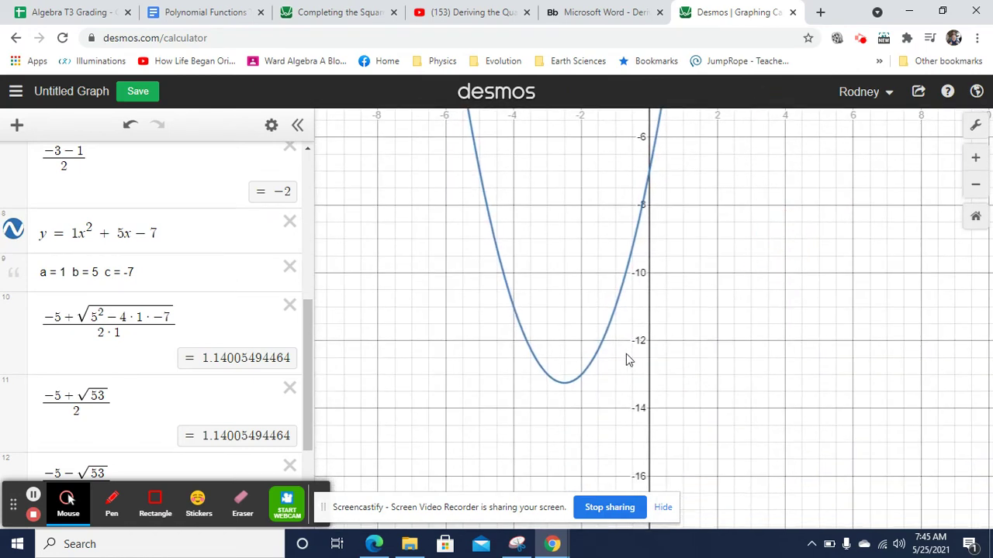
click(565, 383)
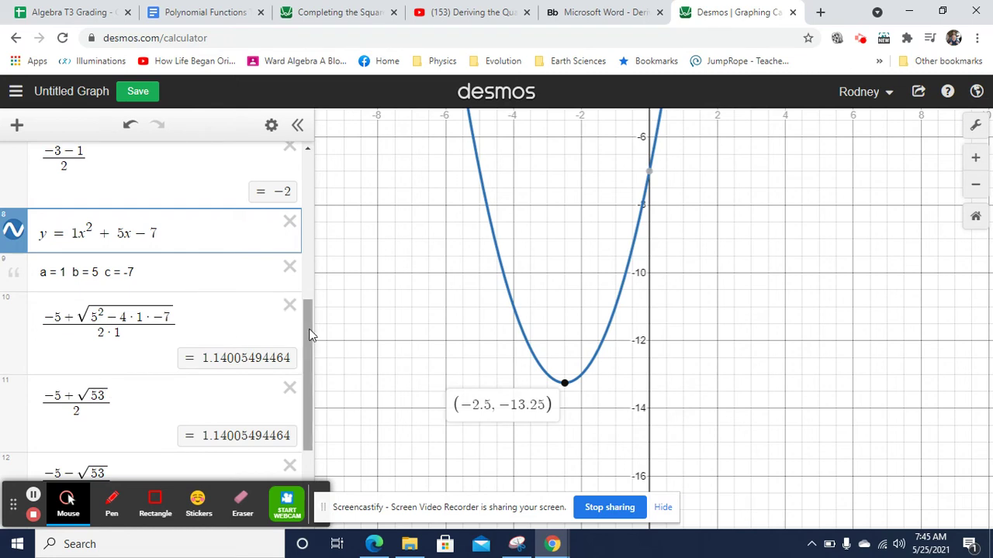
drag(310, 334, 311, 365)
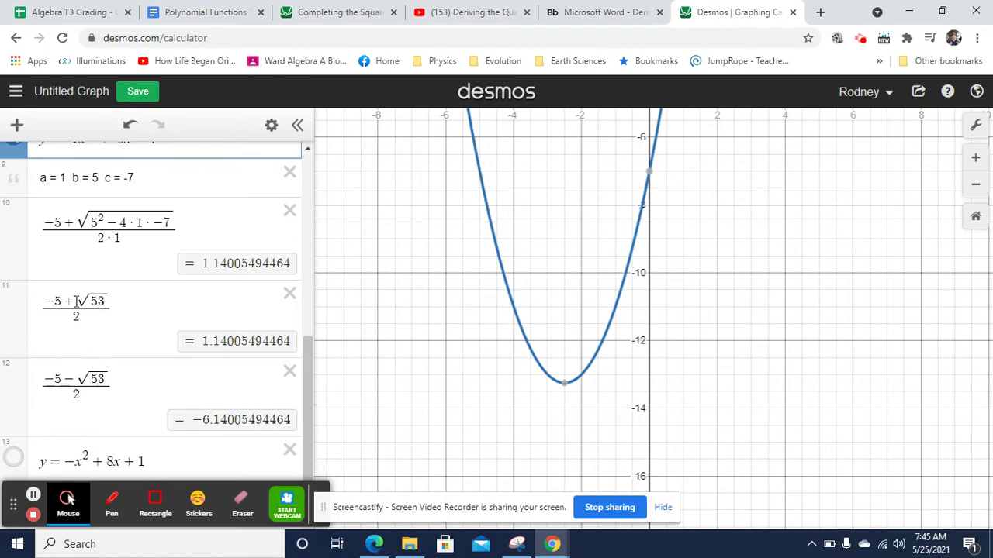
click(109, 308)
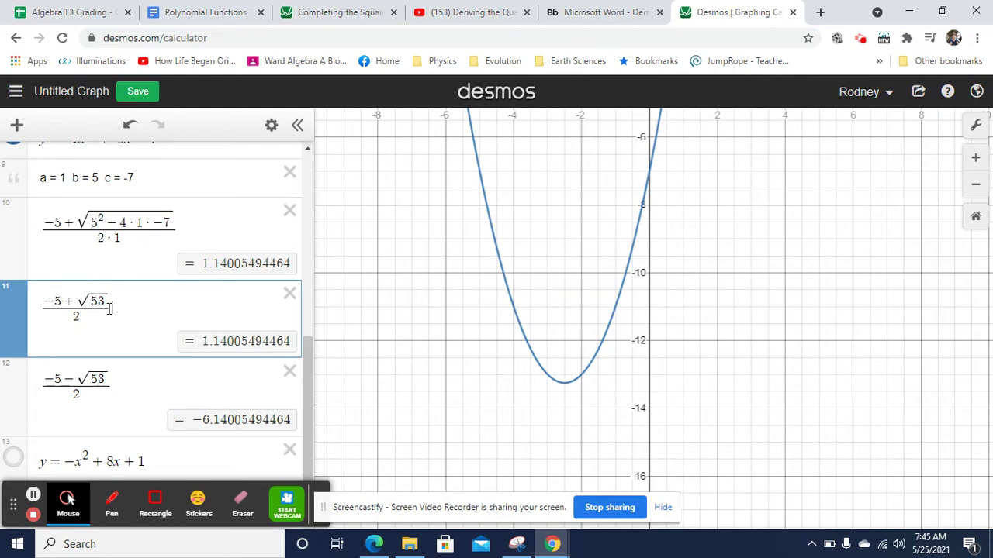
Enter the root split into two fractions as −5/2 + √53/2 in a new row.
key(Return)
text(-5)
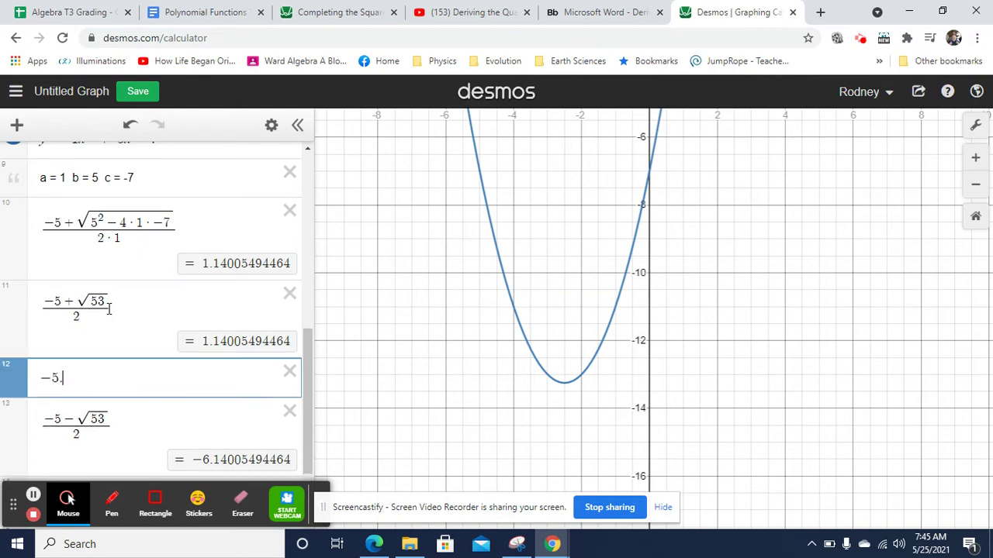
text(/2)
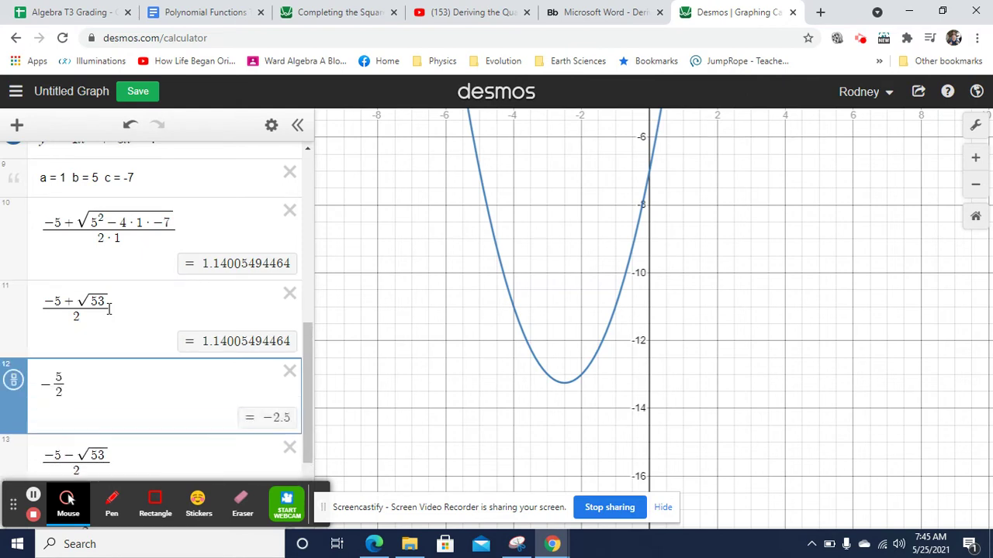
key(Right)
text(+ )
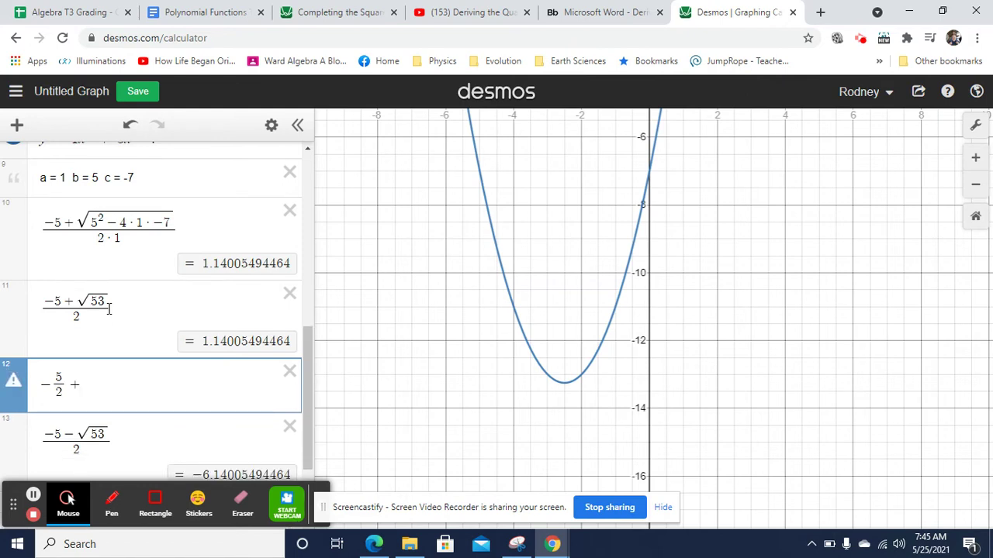
text(sqr)
text(53)
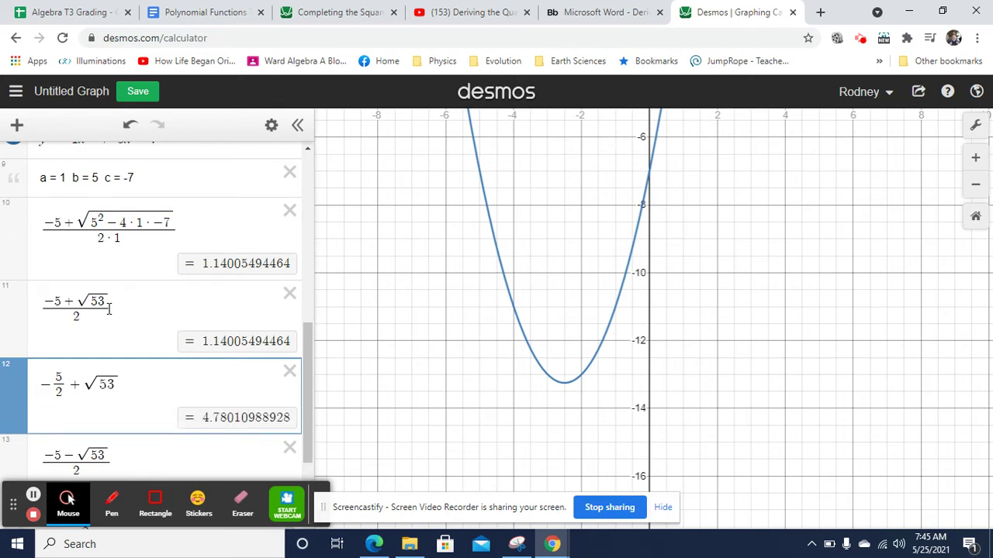
text(/2)
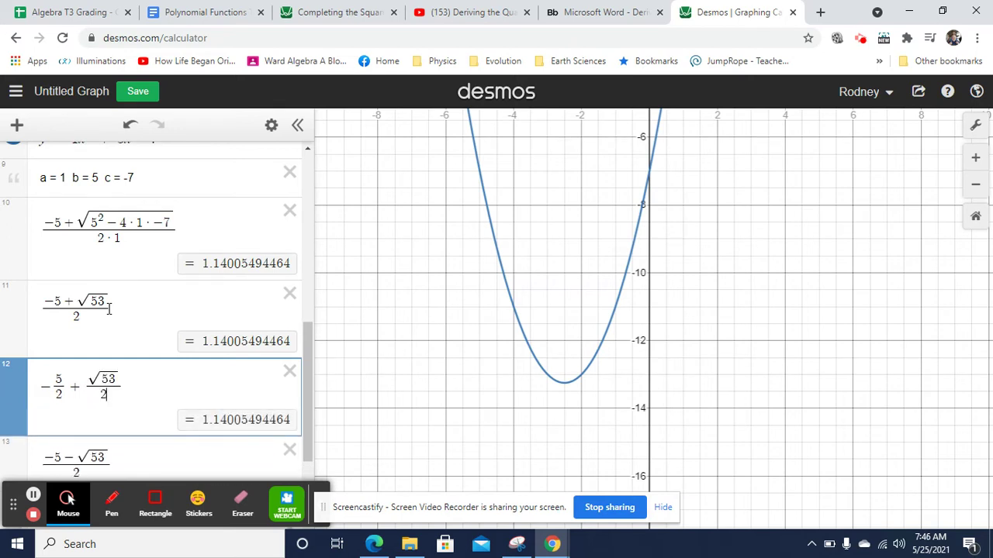
Duplicate it as expression 13, −5/2 − √53/2 = −6.14005494464.
key(ctrl+a)
key(ctrl+c)
key(Return)
key(ctrl+v)
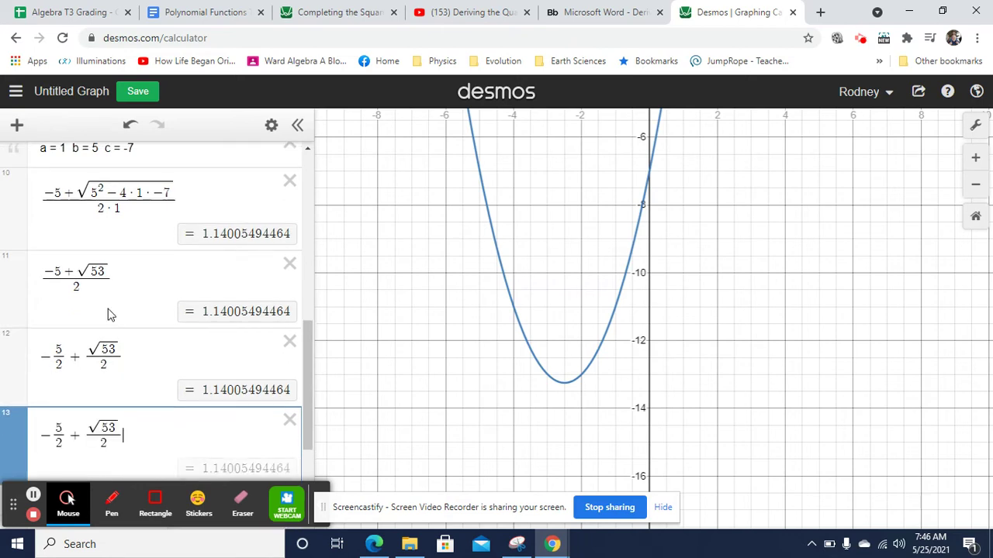
key(BackSpace)
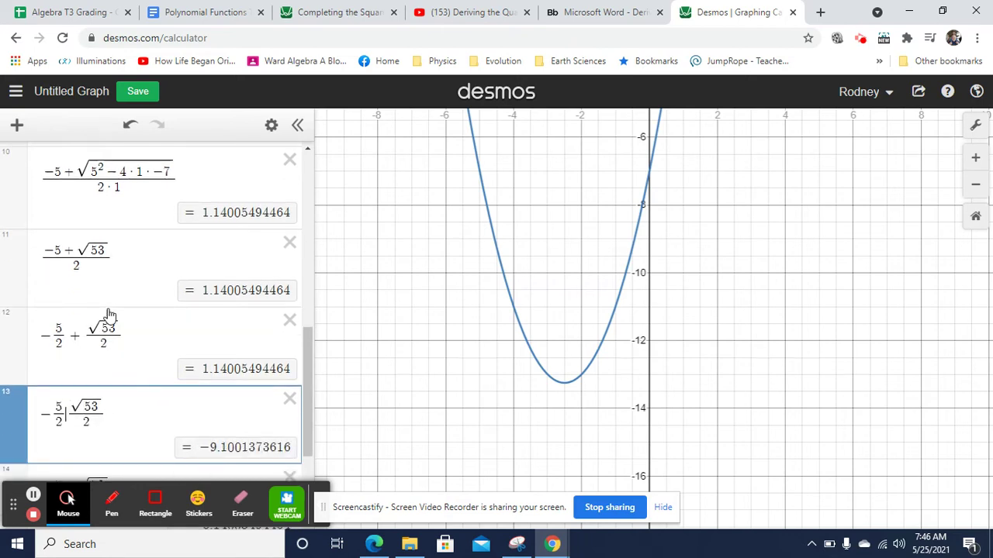
text(-)
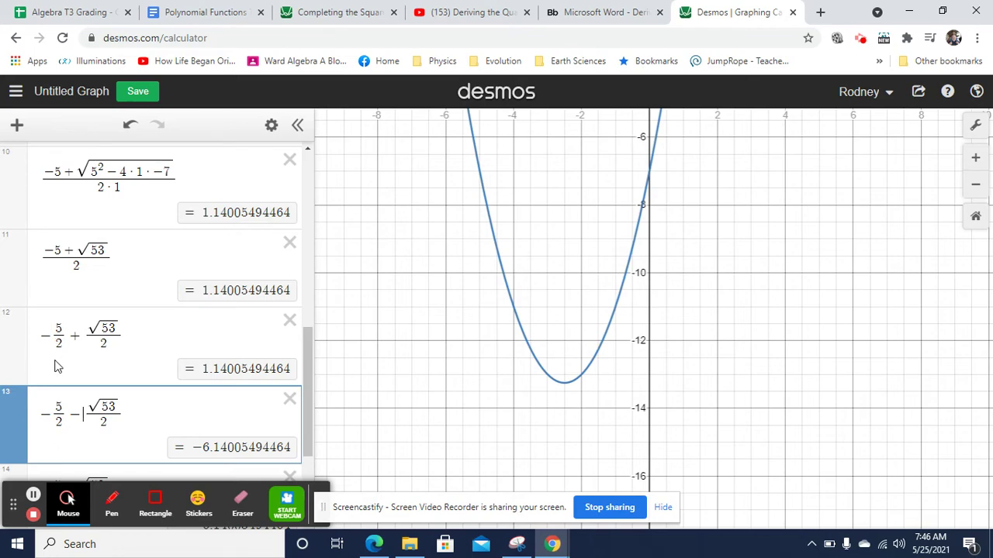
Pin the vertex label (−2.5, −13.25) and mark the x-intercepts near 1.14 and −6.14.
click(564, 382)
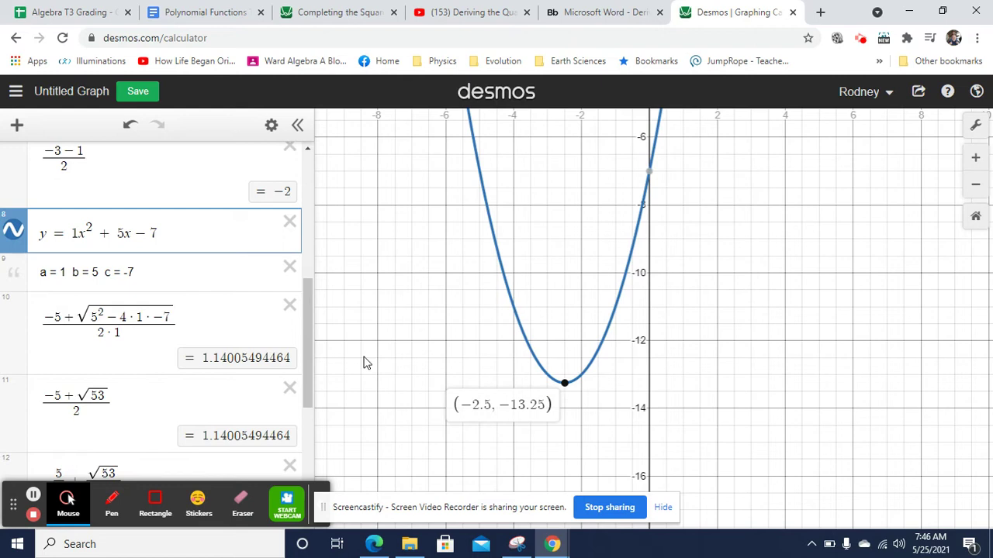
click(307, 329)
drag(306, 330, 315, 412)
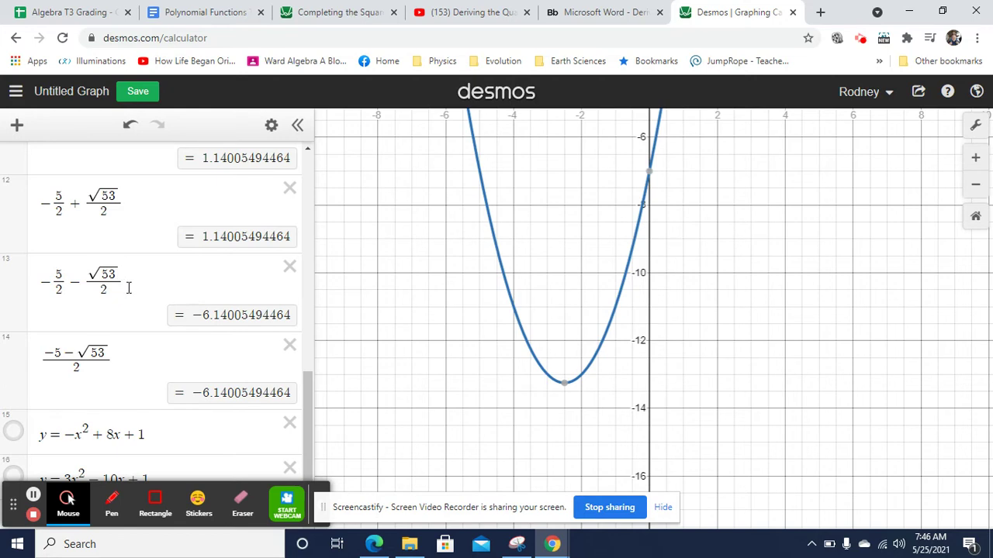
click(566, 383)
drag(760, 276, 703, 535)
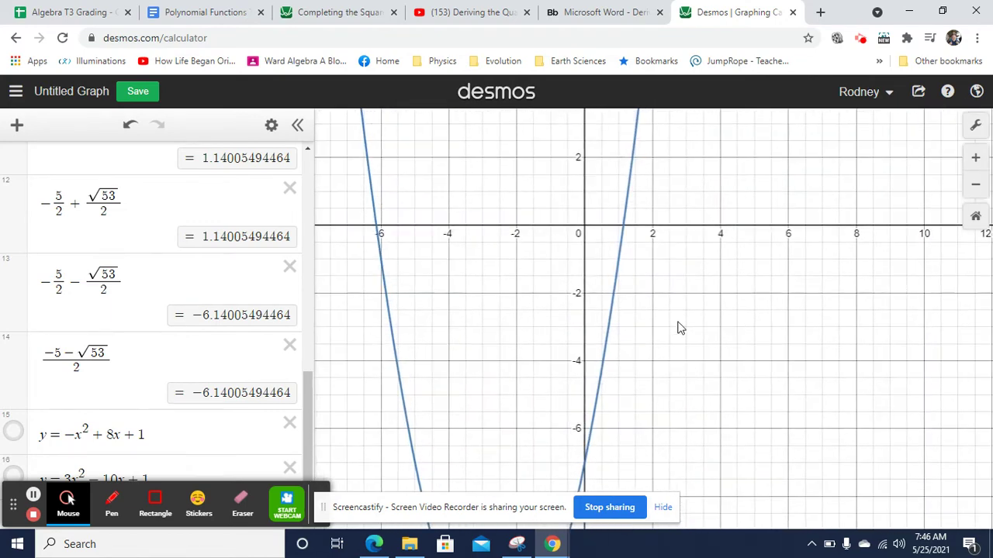
click(624, 229)
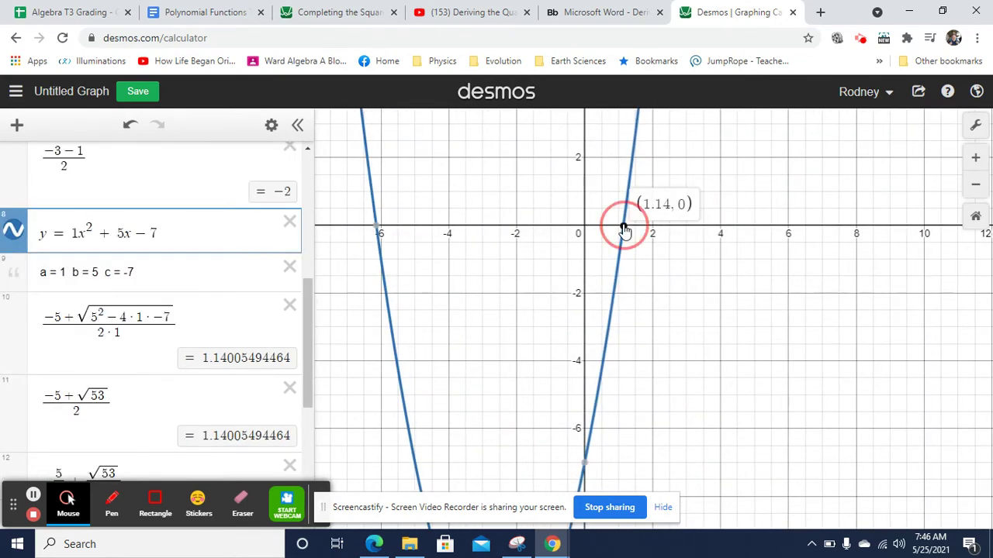
click(376, 229)
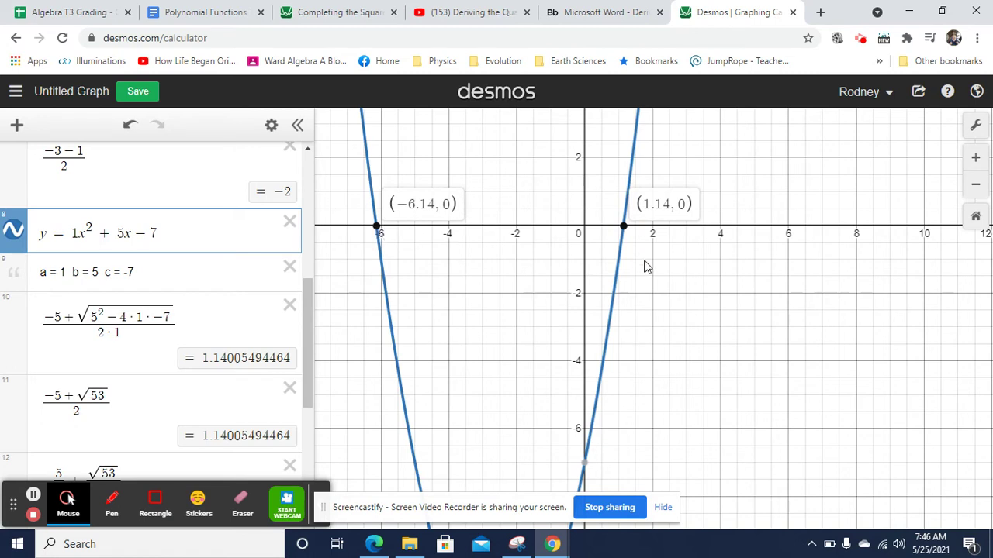
drag(309, 308, 305, 466)
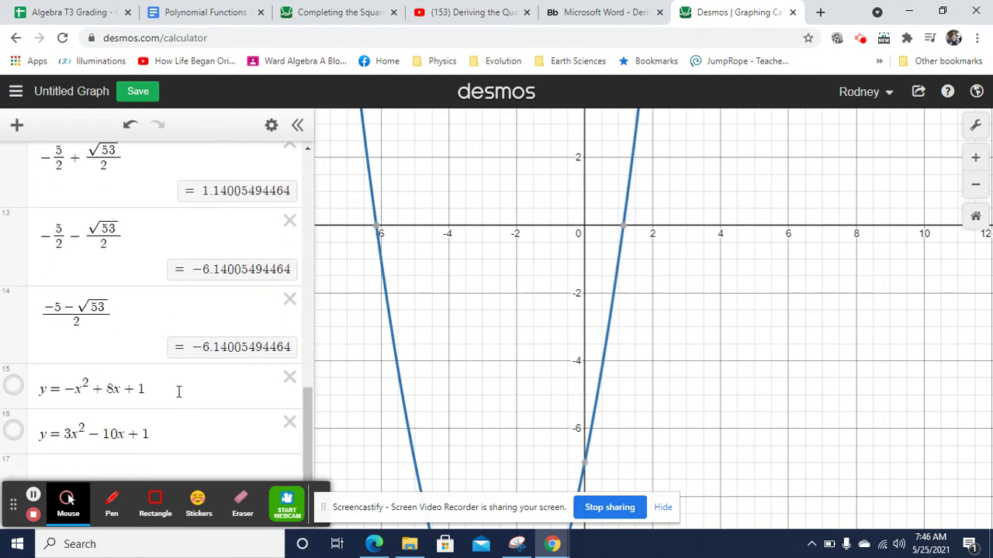
Insert a note reading 'a = -1, b = 8, c = 1' below y = −x² + 8x + 1.
click(177, 392)
key(Return)
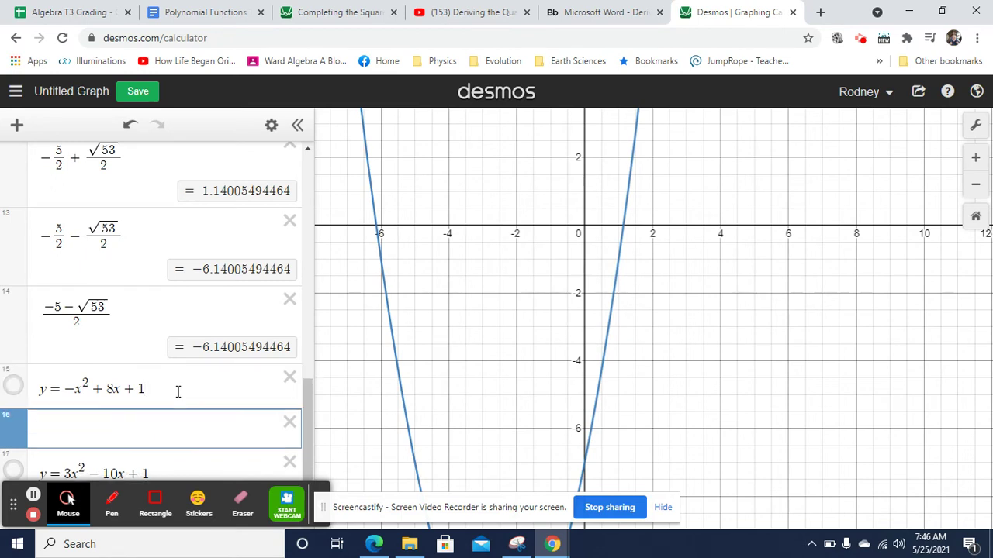
click(17, 126)
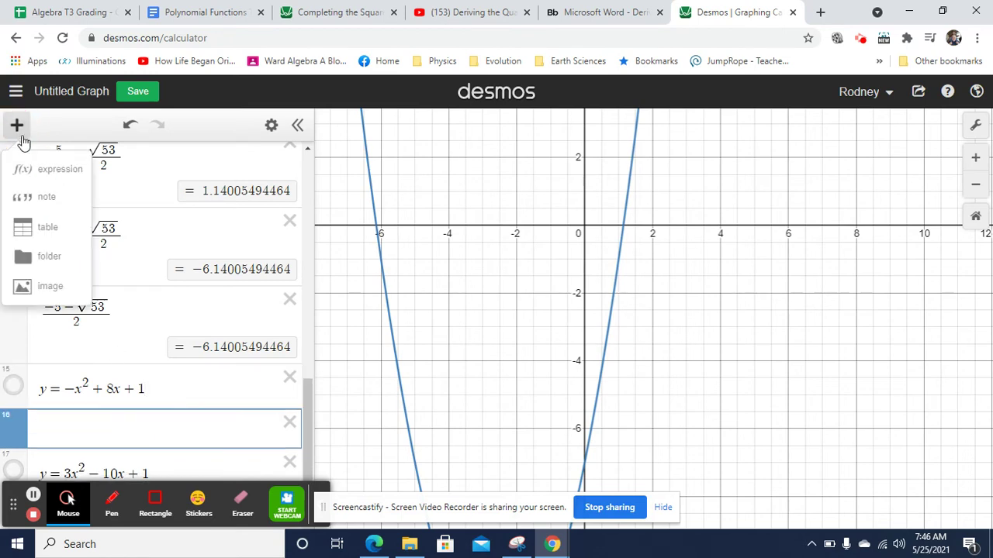
click(54, 203)
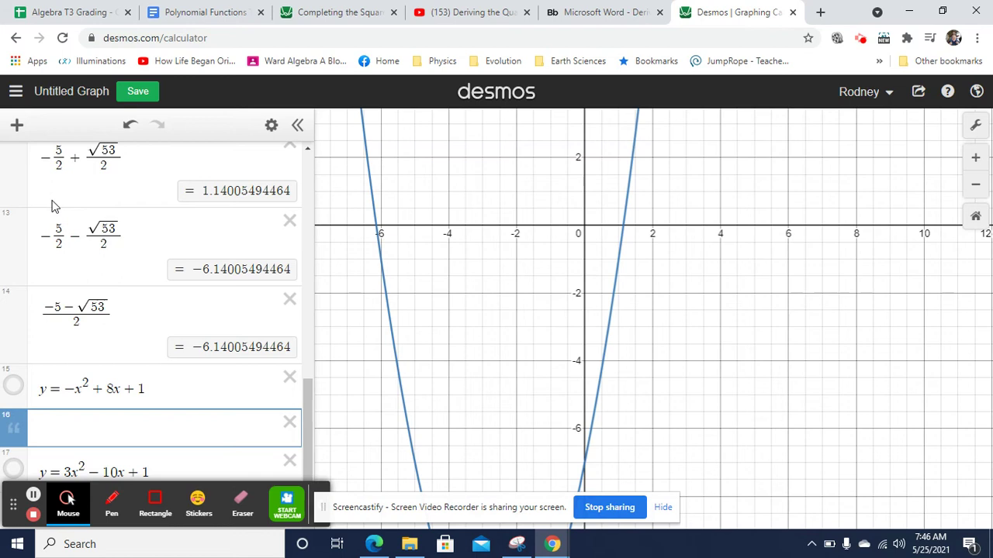
text(a = -1, b =-)
key(BackSpace)
text(8, c = 1)
Enter the general quadratic formula (−b+√(b²−4ac))/2a in a new row.
key(Return)
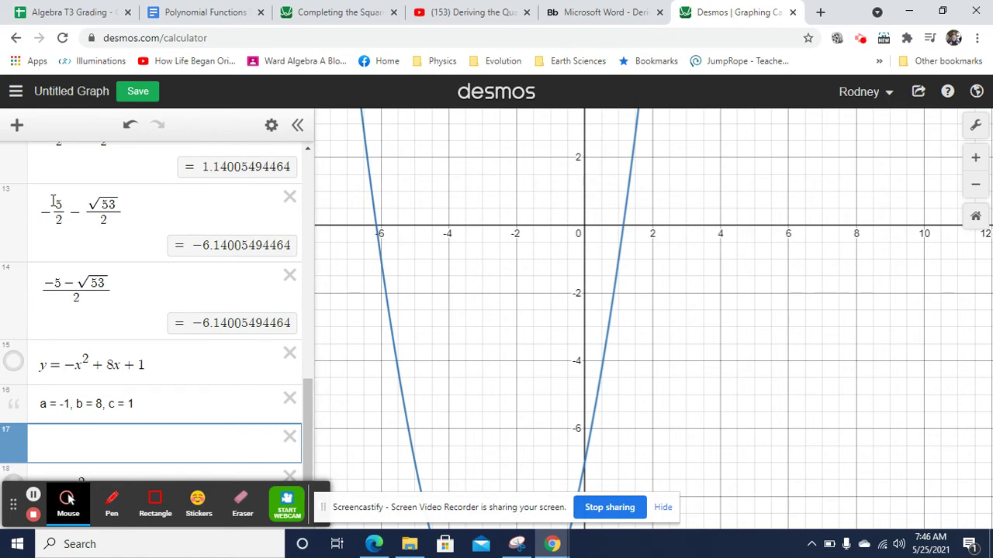
text((-b)
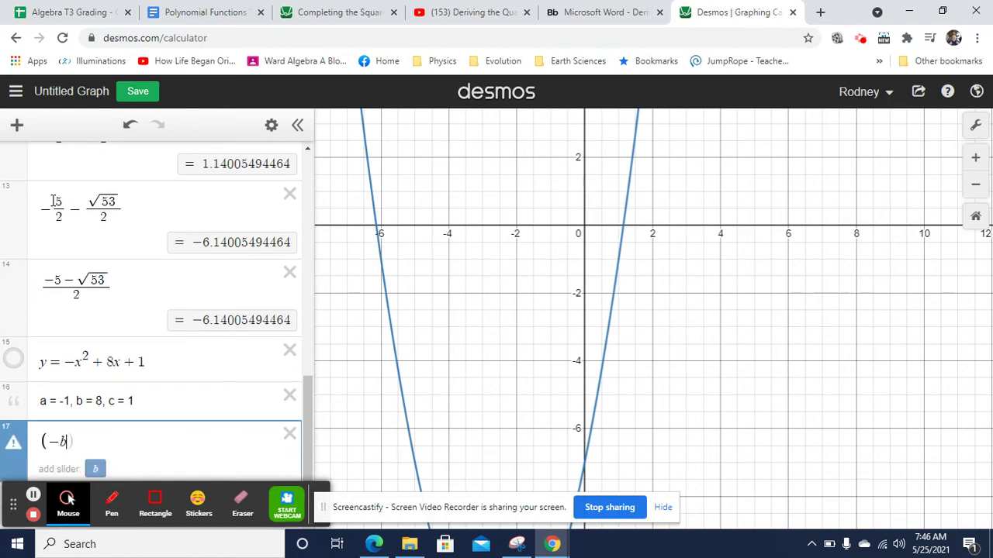
text(+)
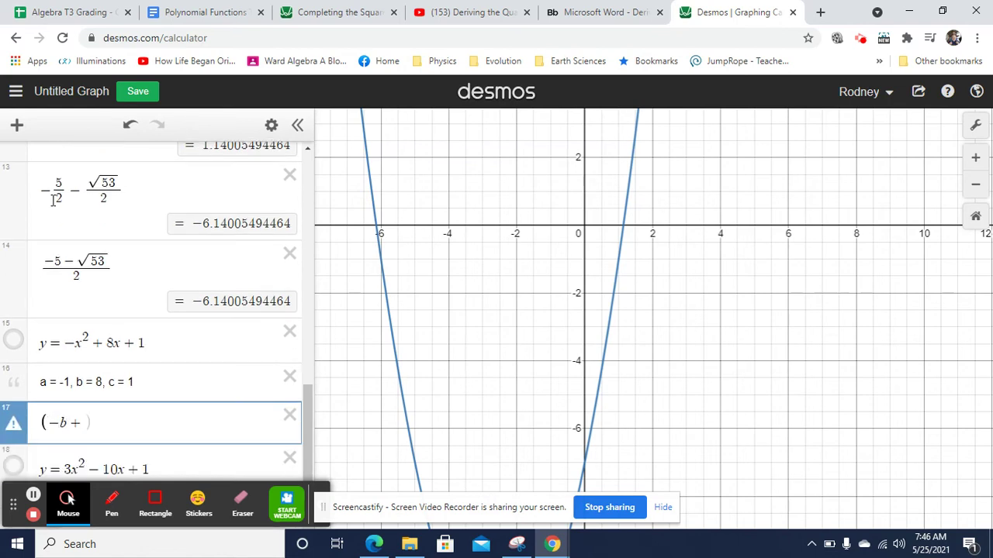
text(sqrtb)
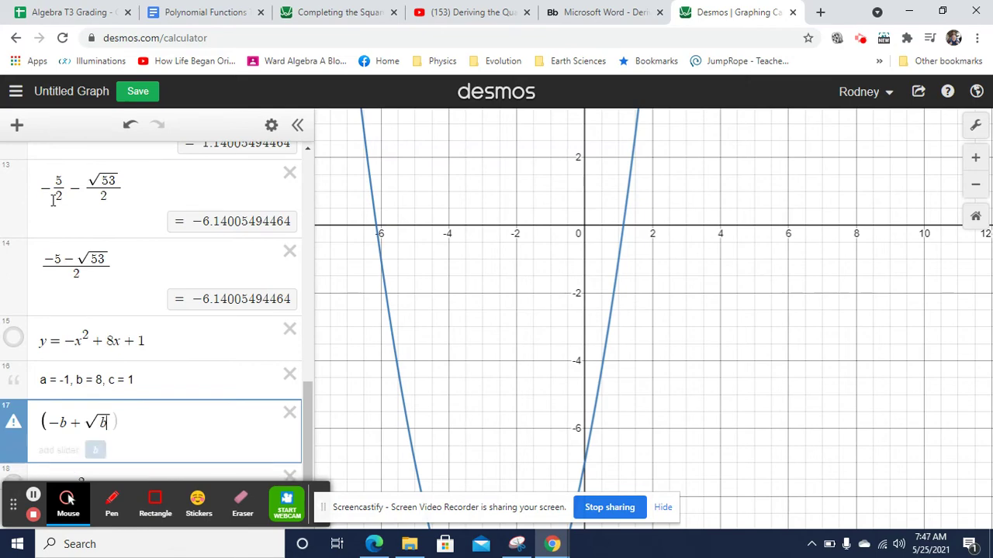
text(^2)
key(Right)
text(-4)
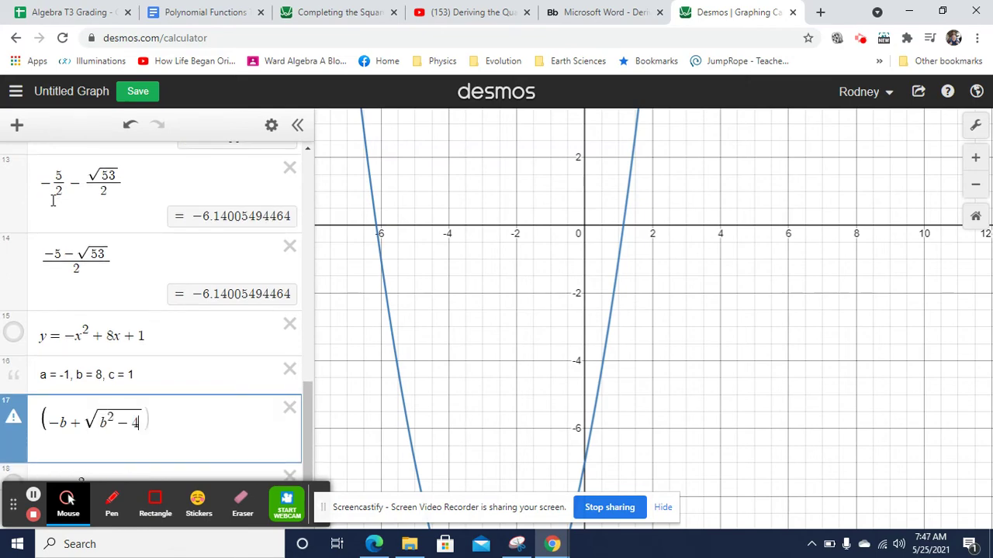
text(ac)
key(Right)
key(Right)
text(/)
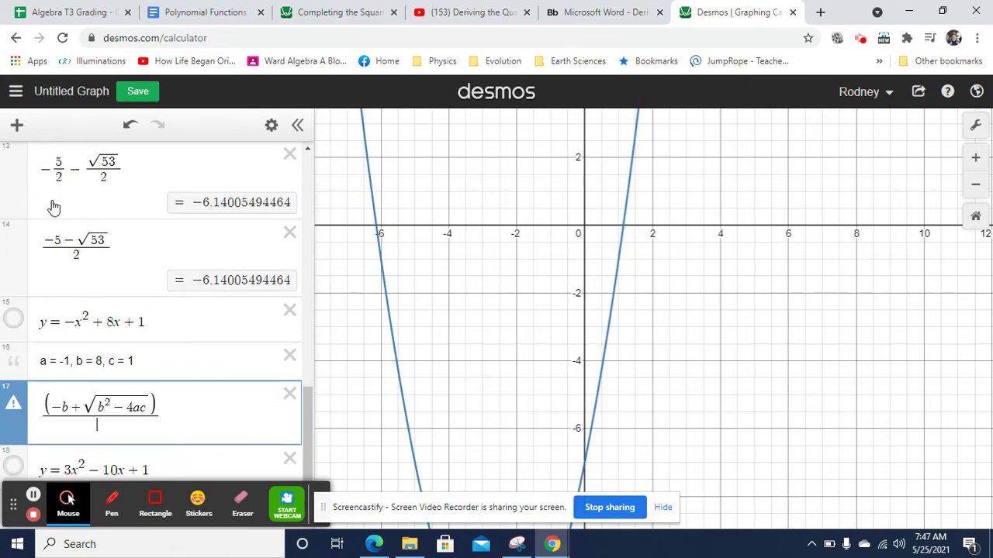
text(2a)
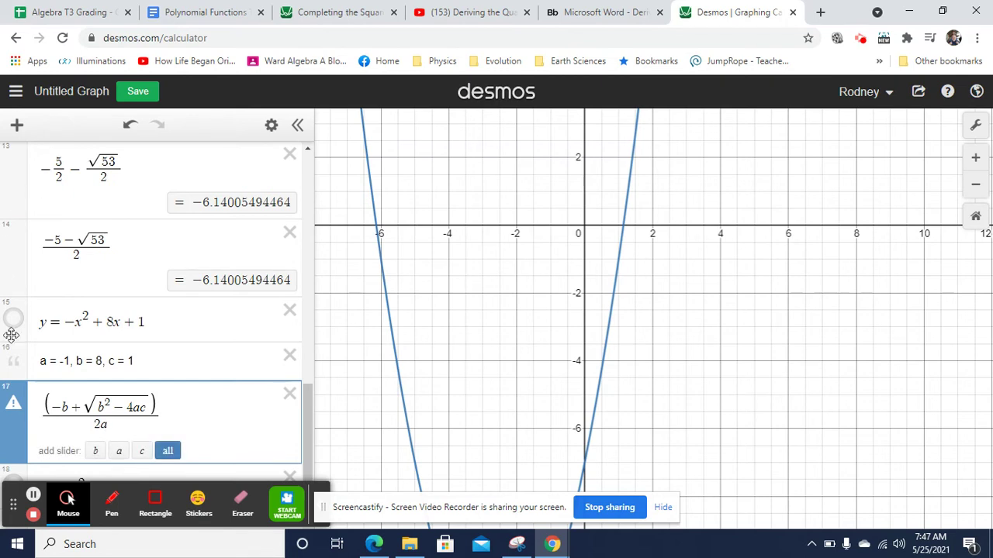
Remove the numerator parentheses and substitute b = 8 in both places.
click(48, 404)
key(BackSpace)
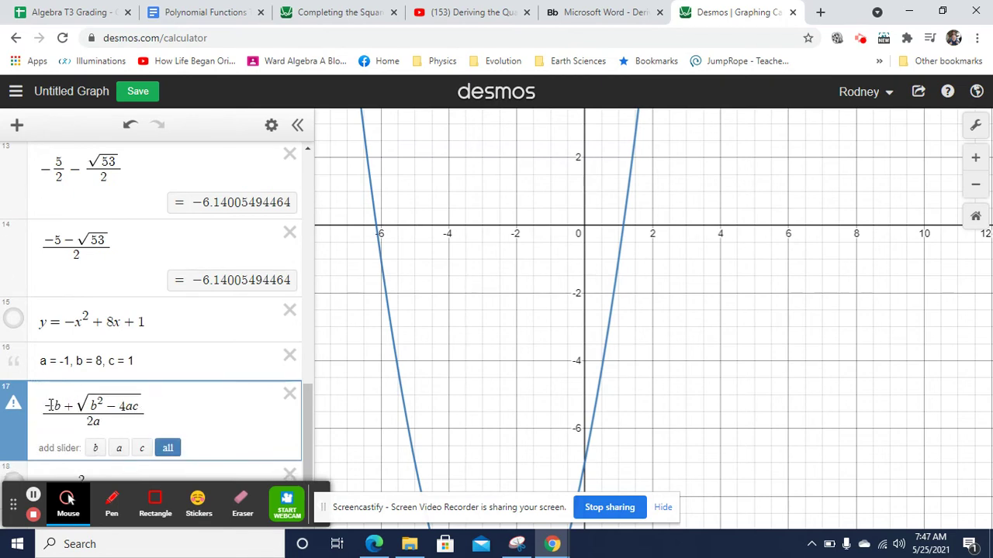
key(Right)
key(Right)
key(BackSpace)
text(8)
key(BackSpace)
text(8)
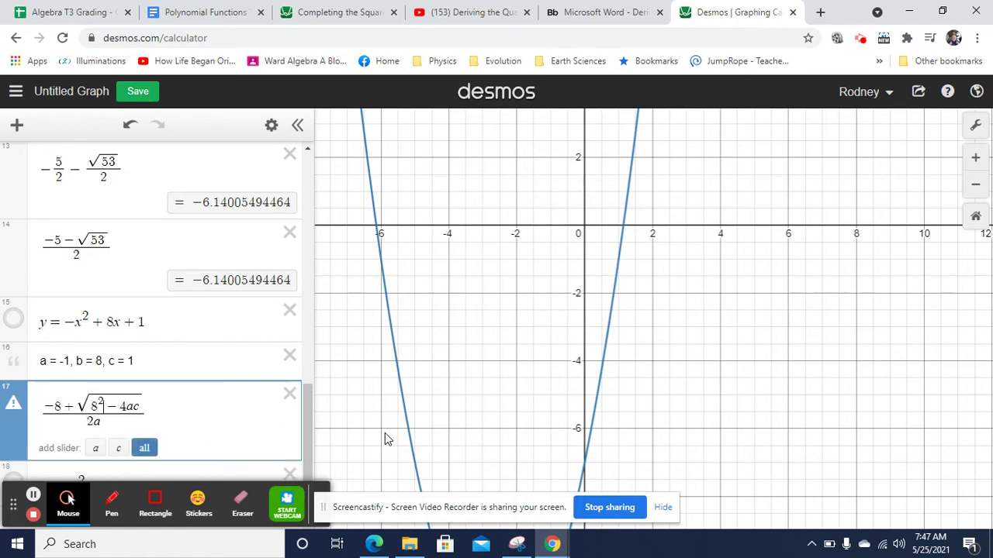
Substitute a = −1 and c = 1 with denominator 2·−1, giving −0.123105625618.
key(BackSpace)
text(*)
text(-1)
text(*)
text(1 · 1)
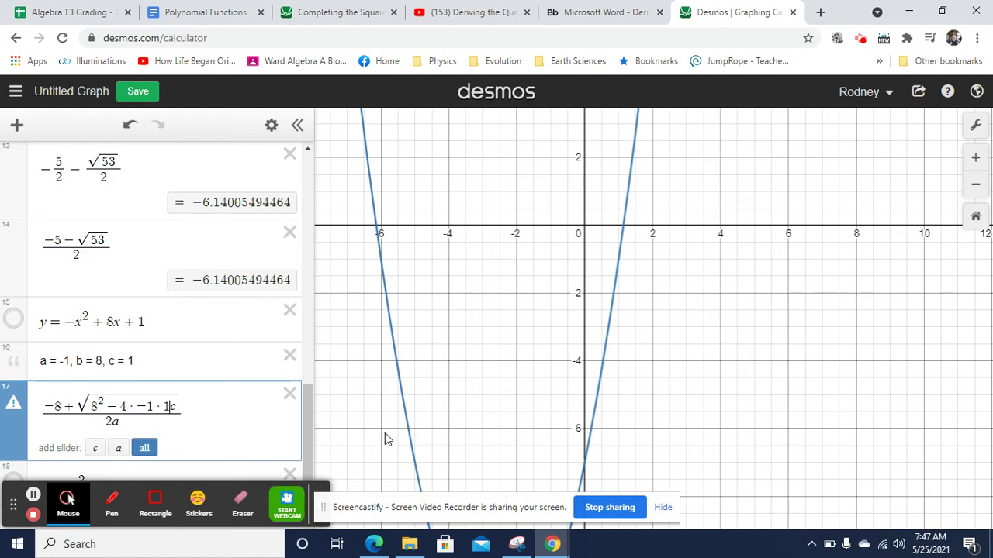
key(Delete)
key(BackSpace)
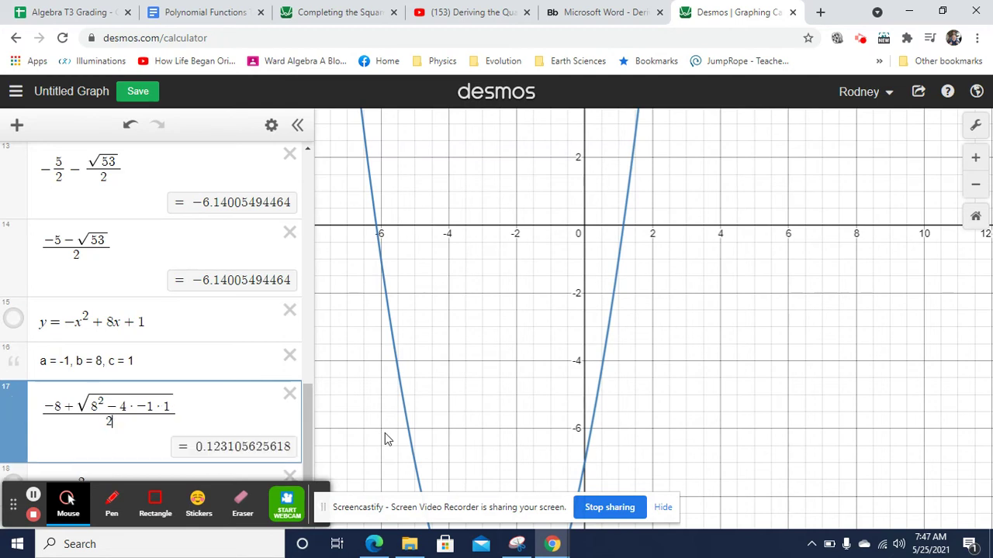
text(*-)
text(1)
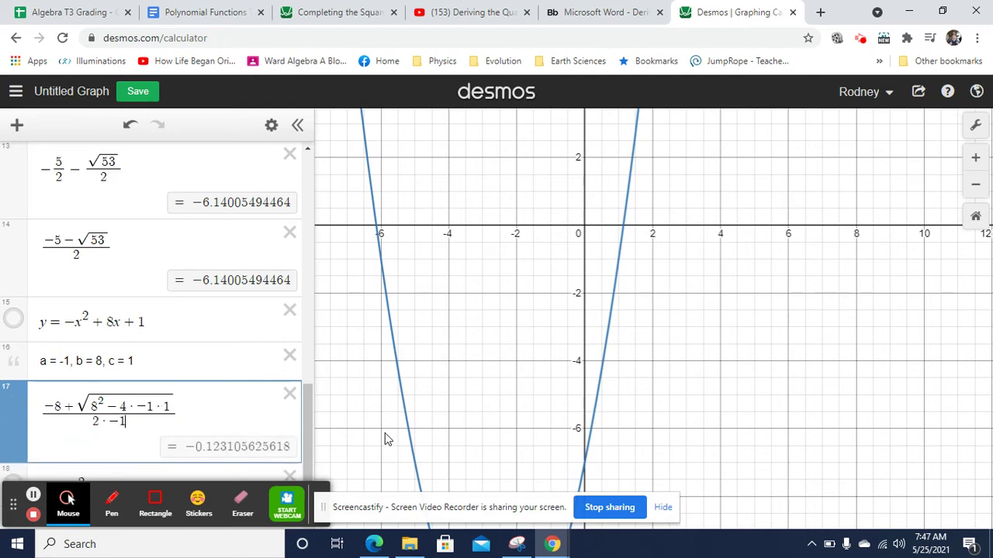
key(shift+Left)
key(shift+Left)
key(shift+Left)
key(shift+Left)
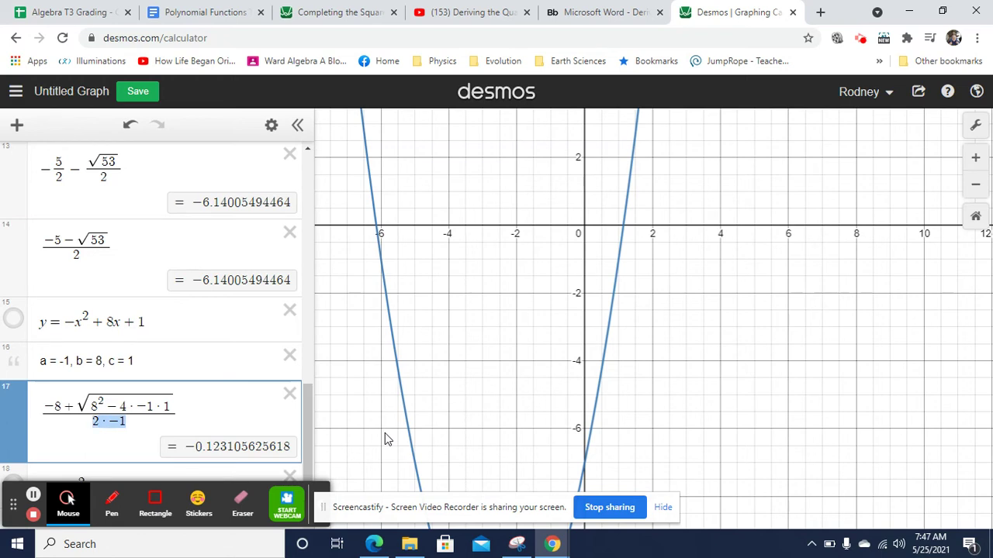
text(-2)
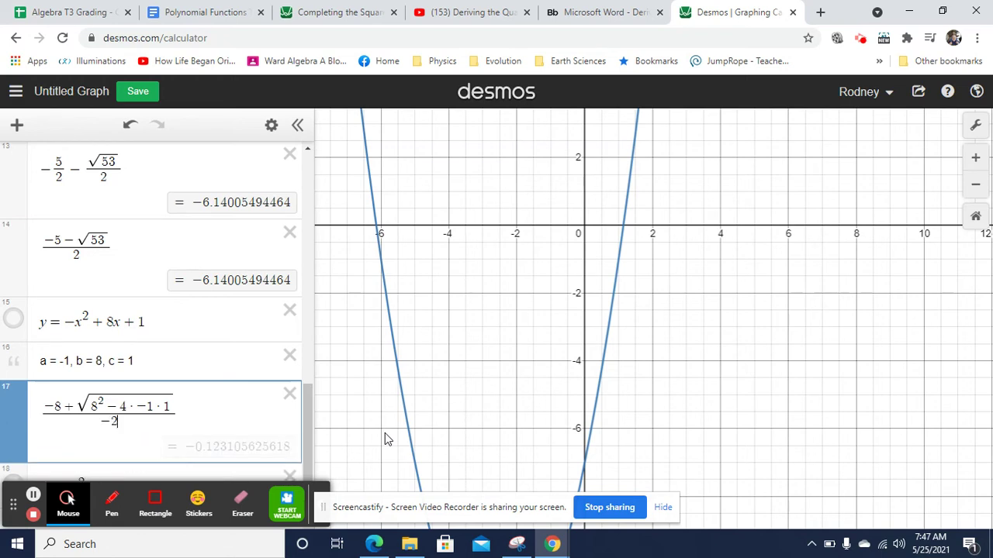
key(BackSpace)
key(BackSpace)
text(2*-1)
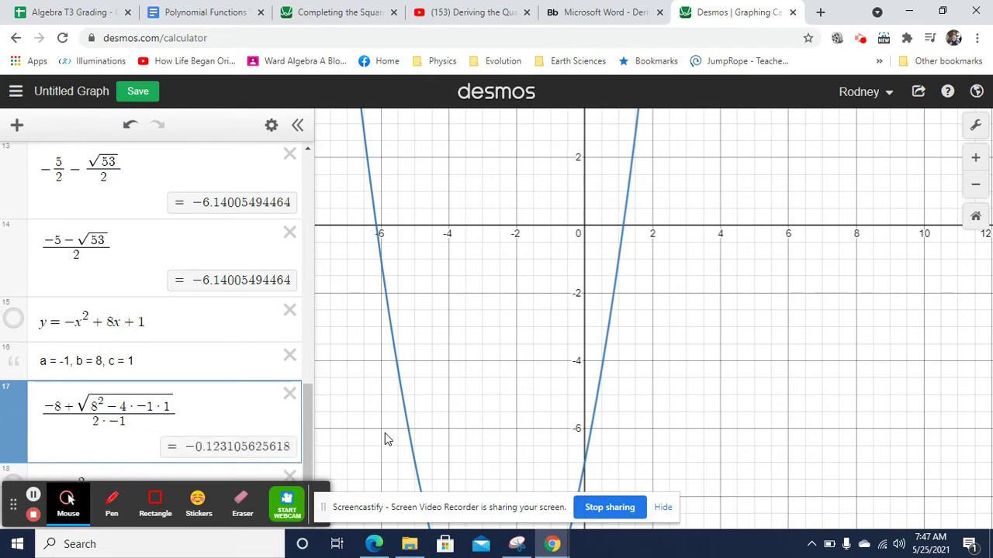
Copy expression 17 into row 18 and rewrite its denominator as −2.
key(ctrl+a)
key(Return)
text(\frac{-8+\sqrt{8^{2}-4\cdot-1\cdot1}}{2\cdot-1})
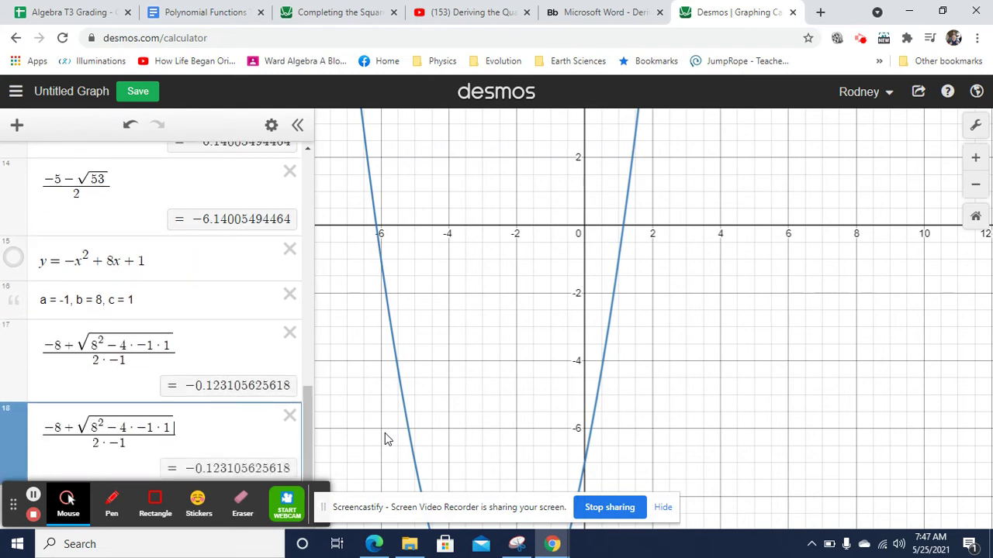
key(BackSpace)
key(BackSpace)
key(BackSpace)
key(BackSpace)
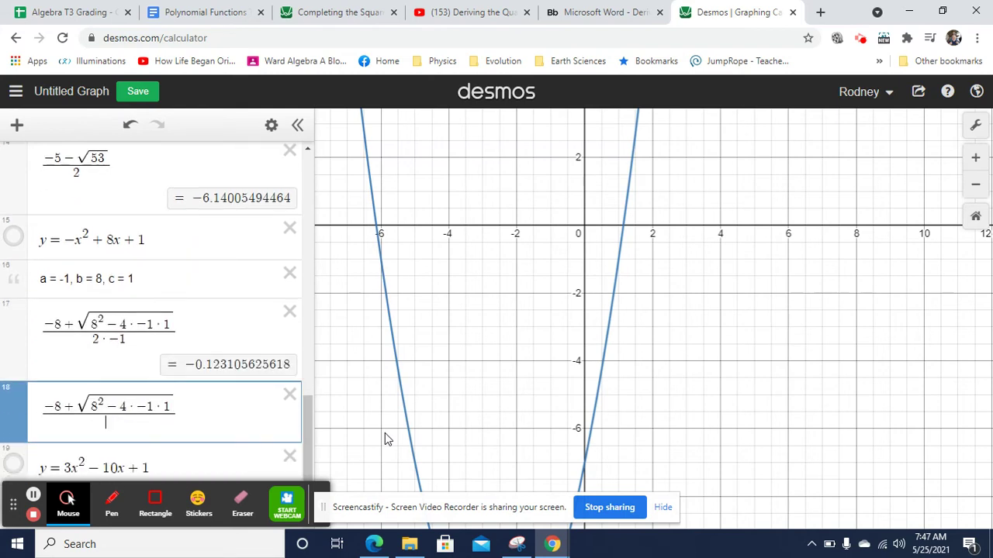
text(-2)
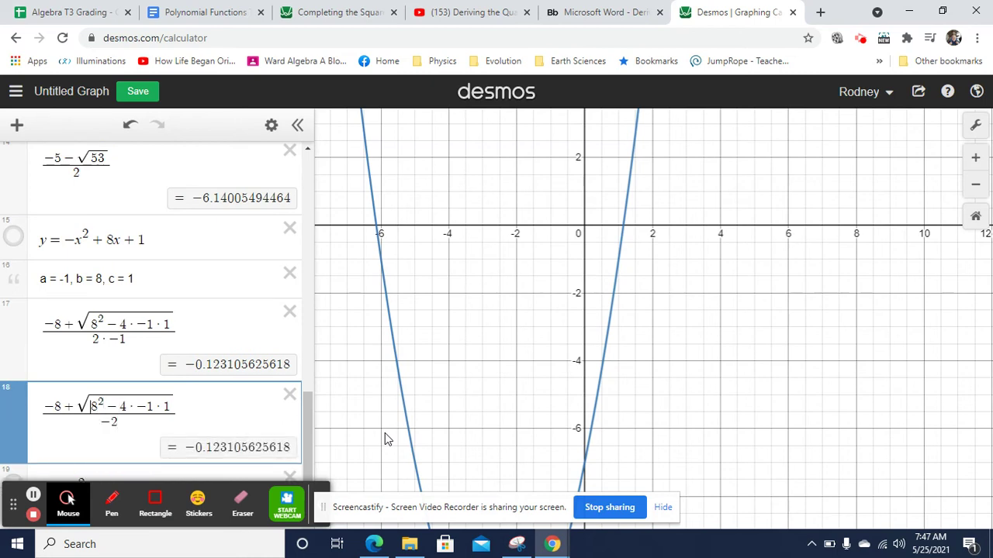
Reduce the radicand 8² − 4·−1·1 to 68.
key(shift+Right)
key(shift+Right)
text(64)
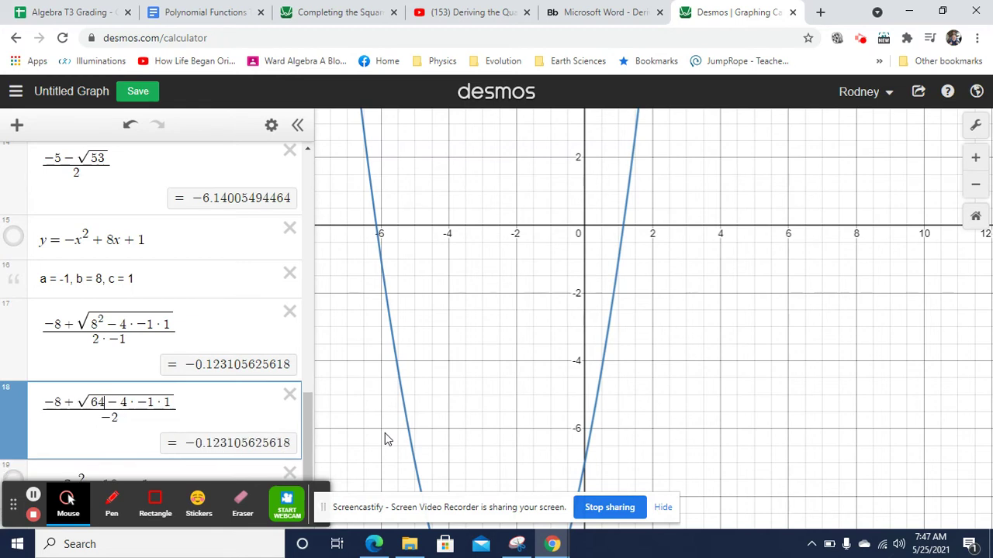
key(Right)
key(shift+Right)
key(shift+Right)
key(shift+Right)
key(shift+Right)
text(-4)
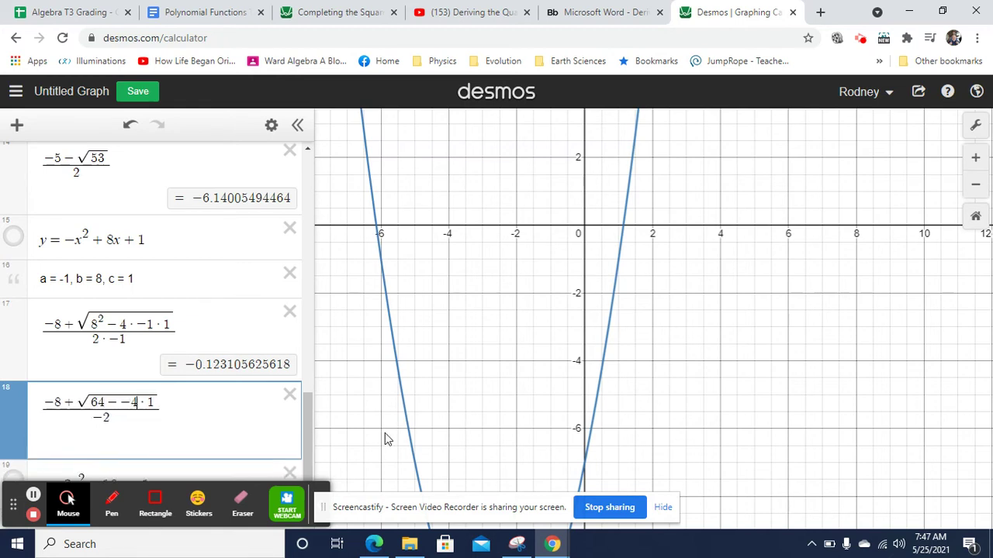
key(shift+Right)
key(shift+Right)
key(BackSpace)
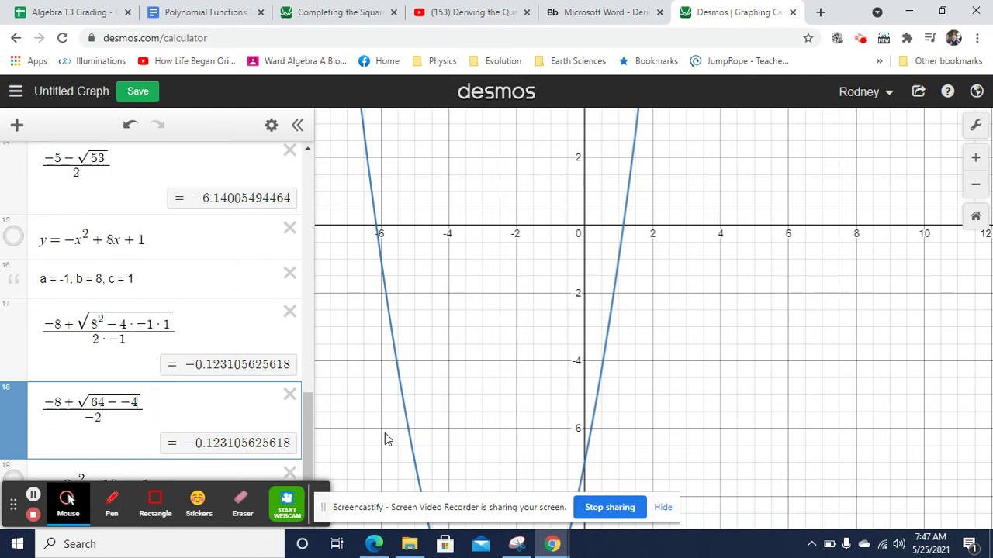
key(shift+Left)
key(shift+Left)
key(shift+Left)
key(Right)
key(BackSpace)
key(BackSpace)
key(BackSpace)
key(BackSpace)
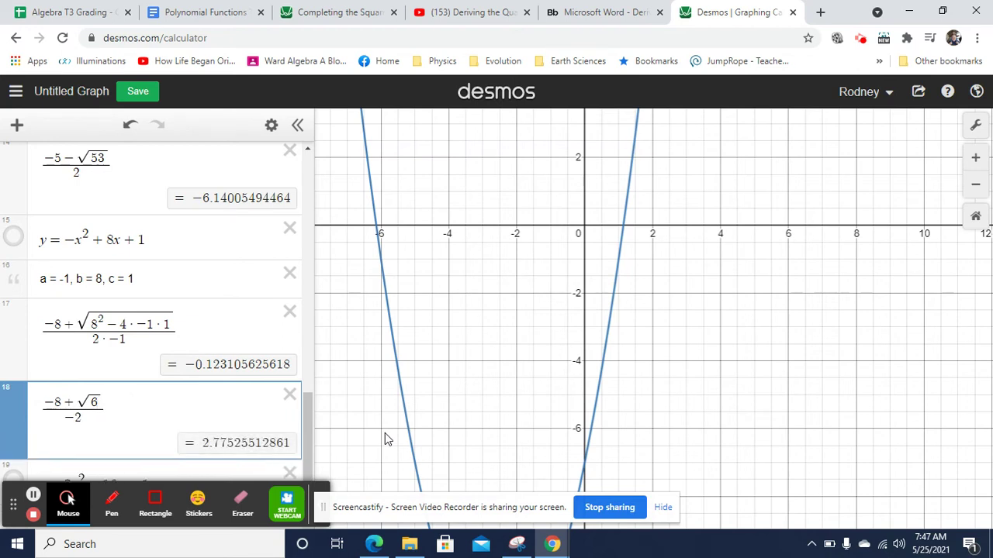
text(8)
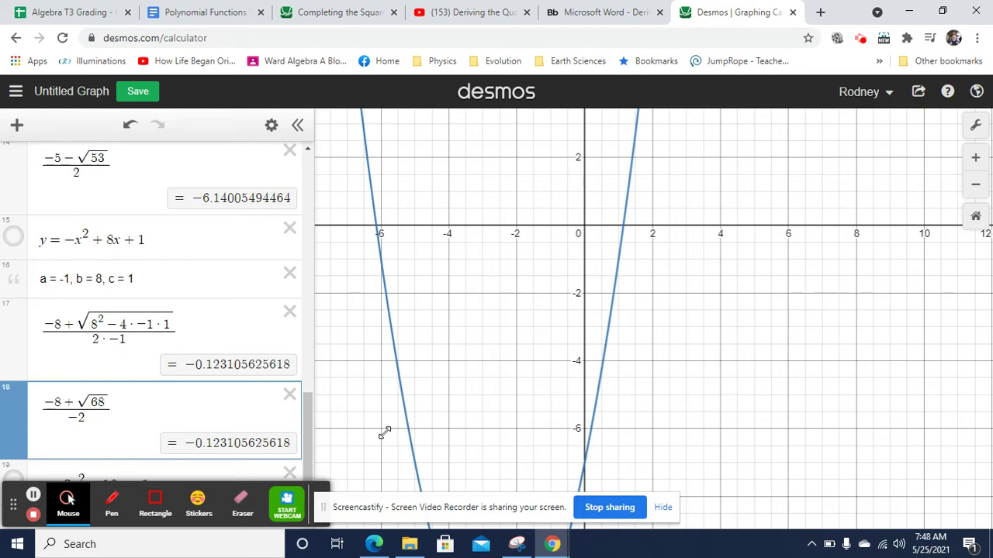
Rewrite √68 as 2√17, leaving (−8 + 2√17)/−2.
key(shift+Left)
key(shift+Left)
text(4*17)
key(Left)
key(Left)
key(shift+Left)
key(shift+Left)
key(BackSpace)
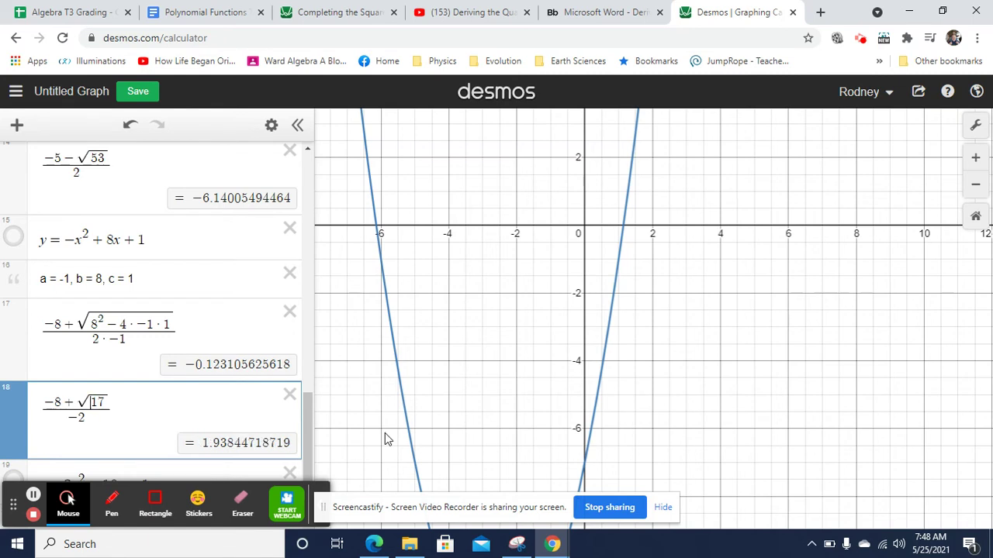
text(2)
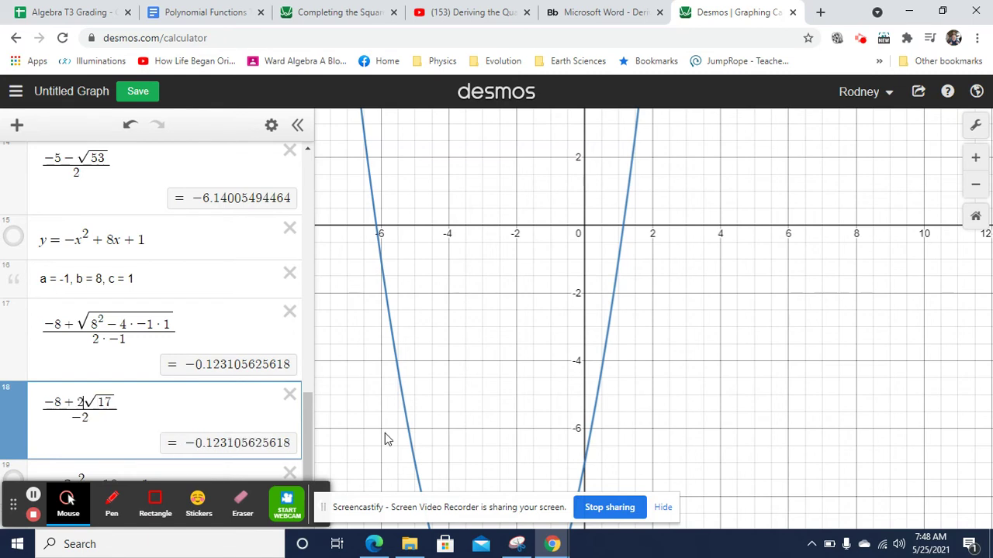
key(ctrl+a)
key(Right)
key(Left)
key(Left)
key(Left)
key(Left)
key(Right)
key(shift+Left)
key(shift+Left)
key(Right)
key(shift+Left)
key(shift+Left)
key(Up)
Cancel the −2 denominator and reduce row 18 to 4 − √17 (−0.123105625618).
key(Right)
key(shift+Left)
key(shift+Left)
key(BackSpace)
key(BackSpace)
key(Left)
key(Left)
key(Left)
key(Left)
key(Left)
key(Left)
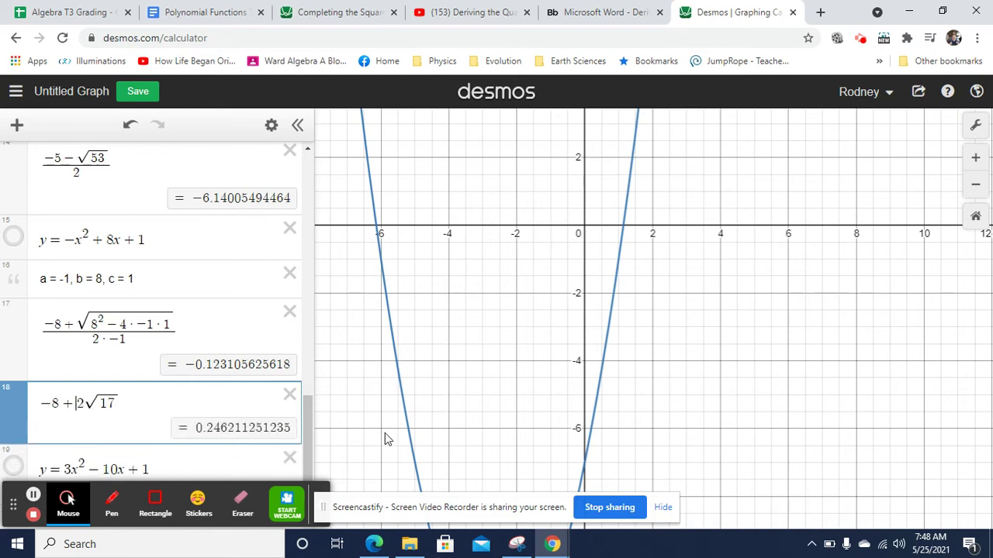
key(Delete)
key(BackSpace)
text(4)
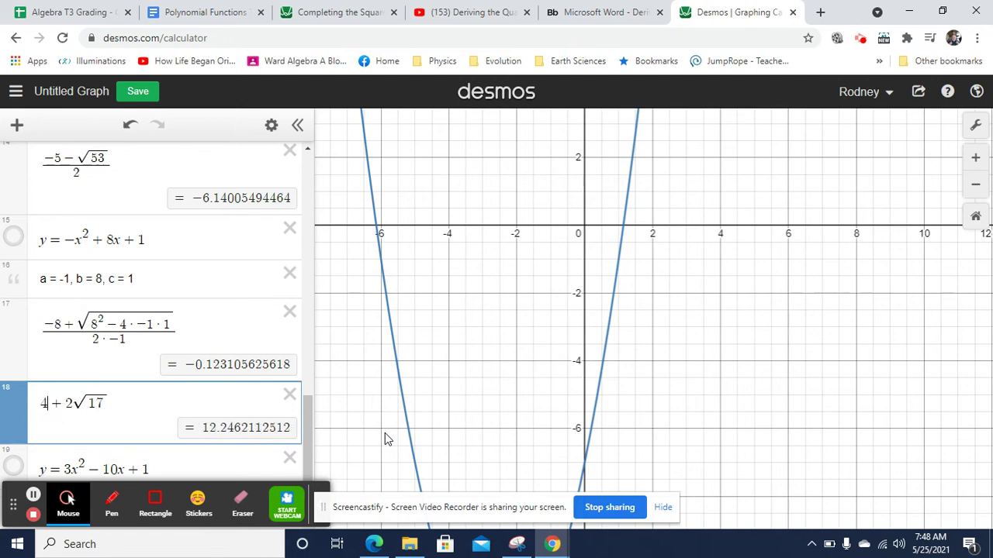
key(BackSpace)
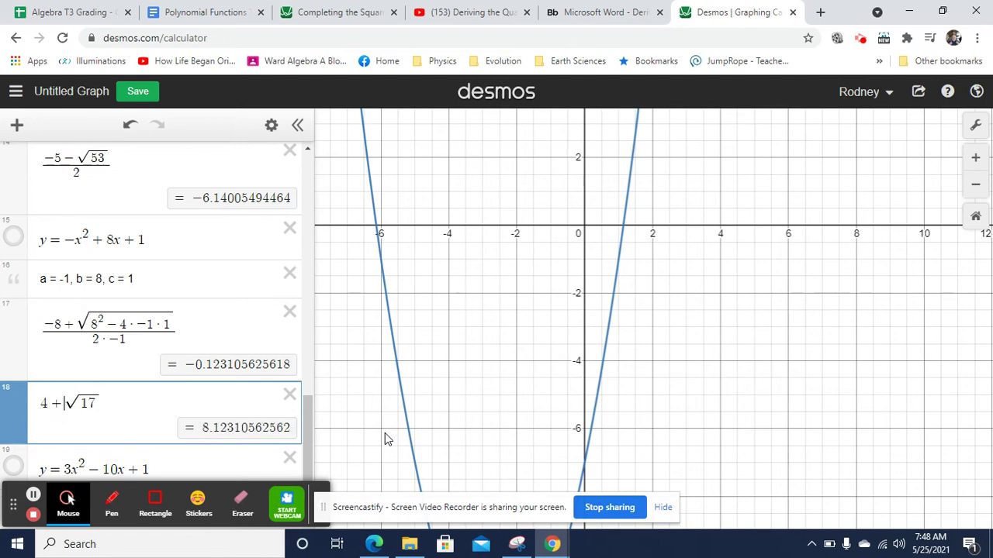
key(BackSpace)
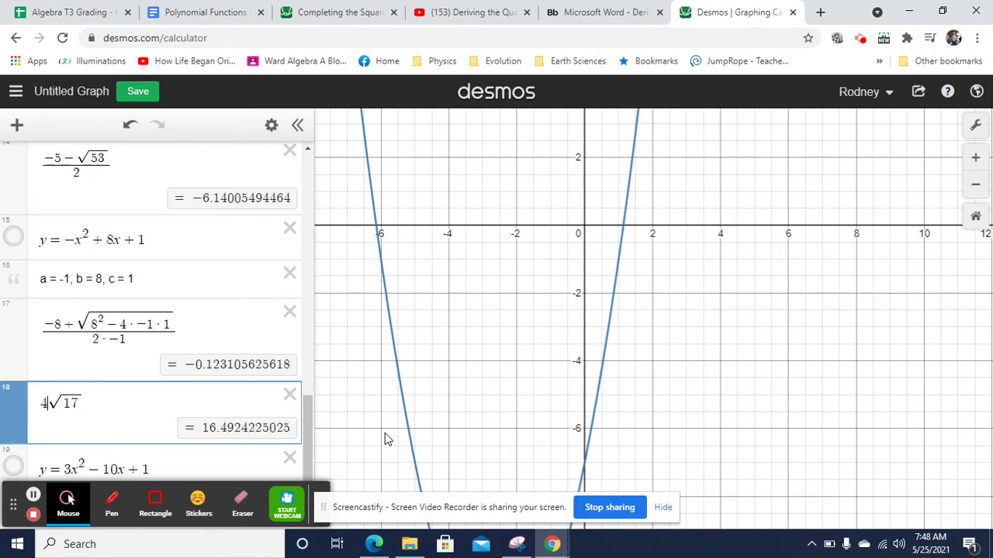
text(-1)
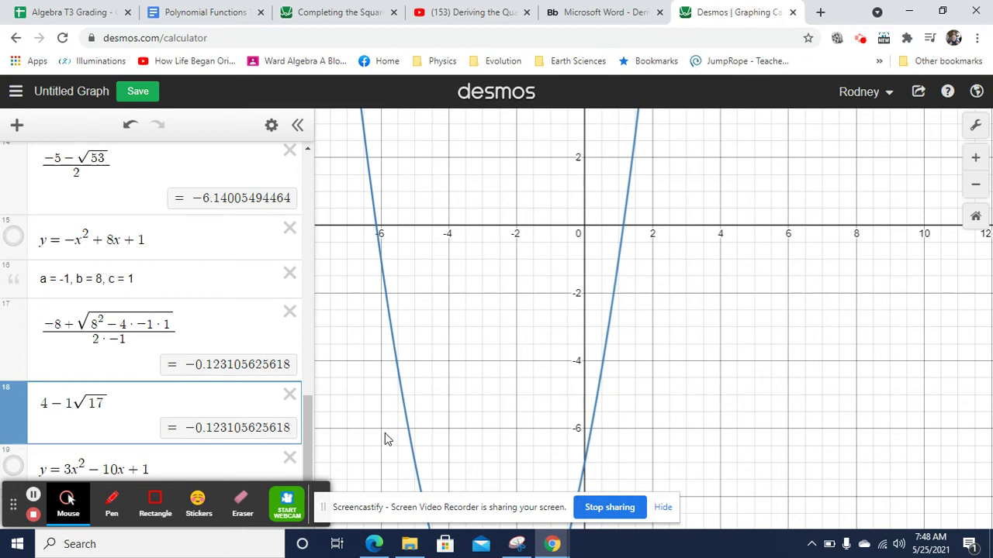
key(BackSpace)
Duplicate it as a new row reading 4 + √17, equal to 8.12310562562.
key(ctrl+a)
key(ctrl+c)
key(Return)
key(ctrl+v)
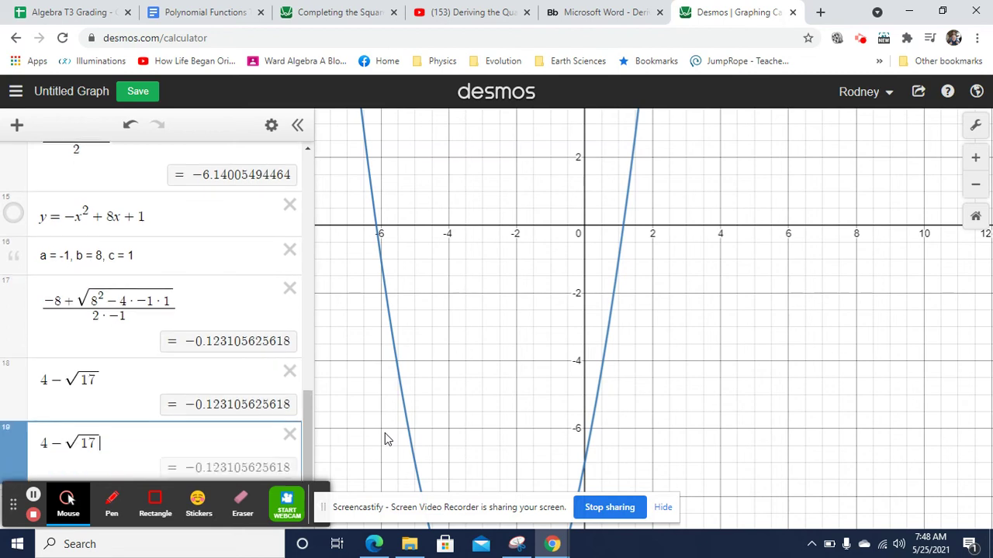
key(Left)
key(Left)
key(Left)
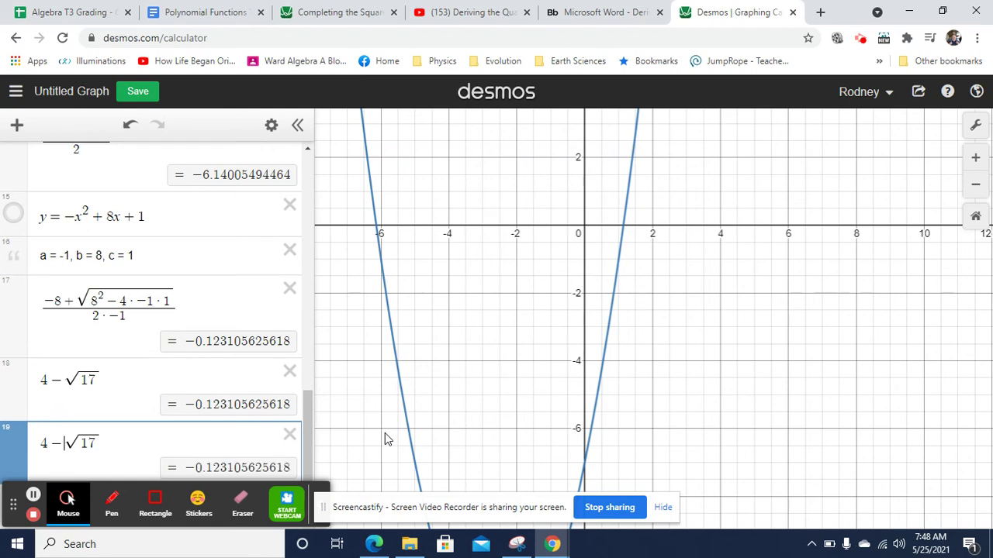
key(BackSpace)
text(+)
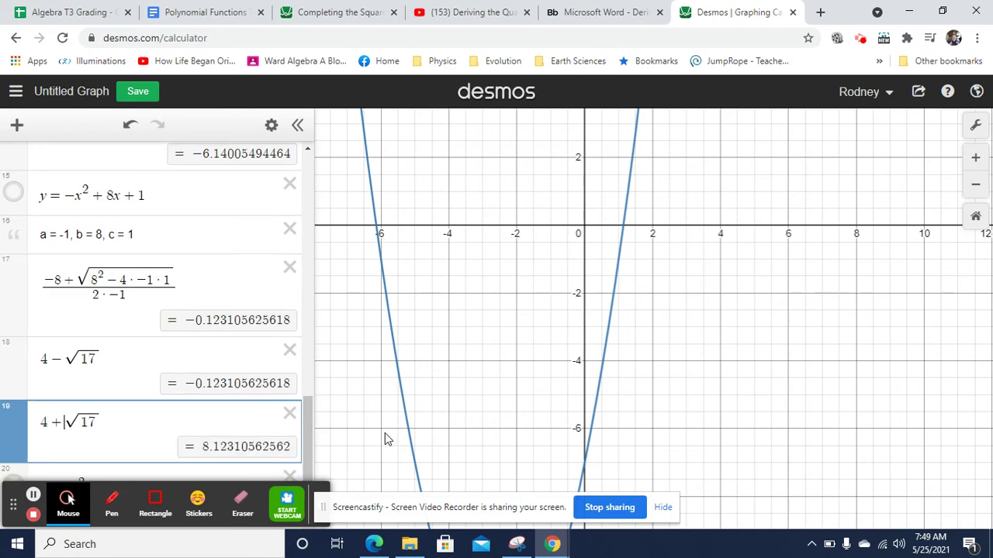
text(-1)
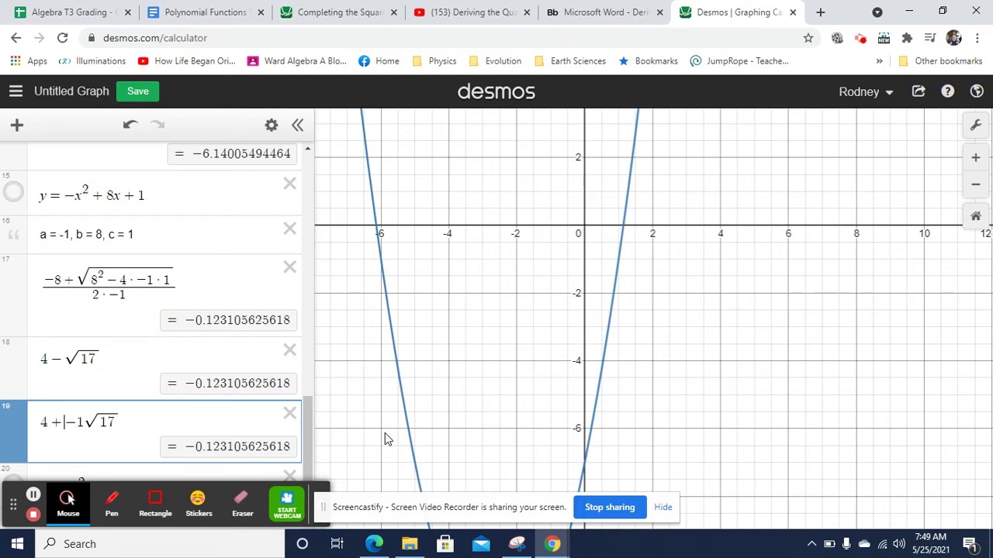
key(BackSpace)
text(-)
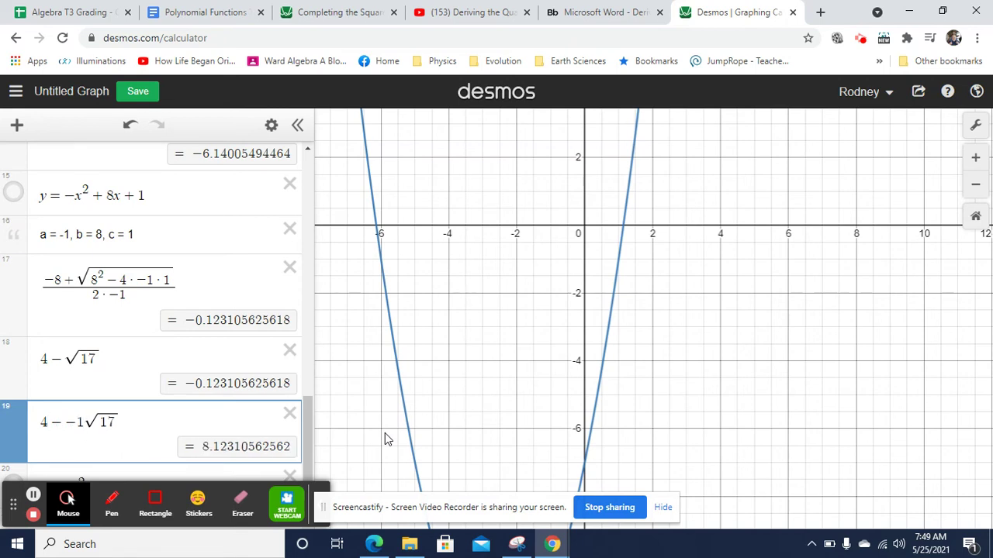
key(BackSpace)
key(BackSpace)
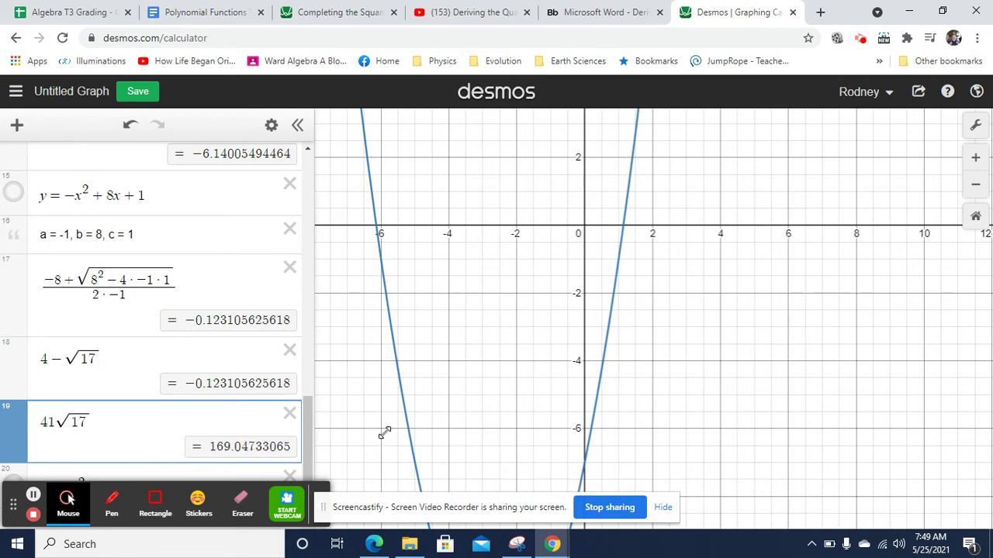
text(+)
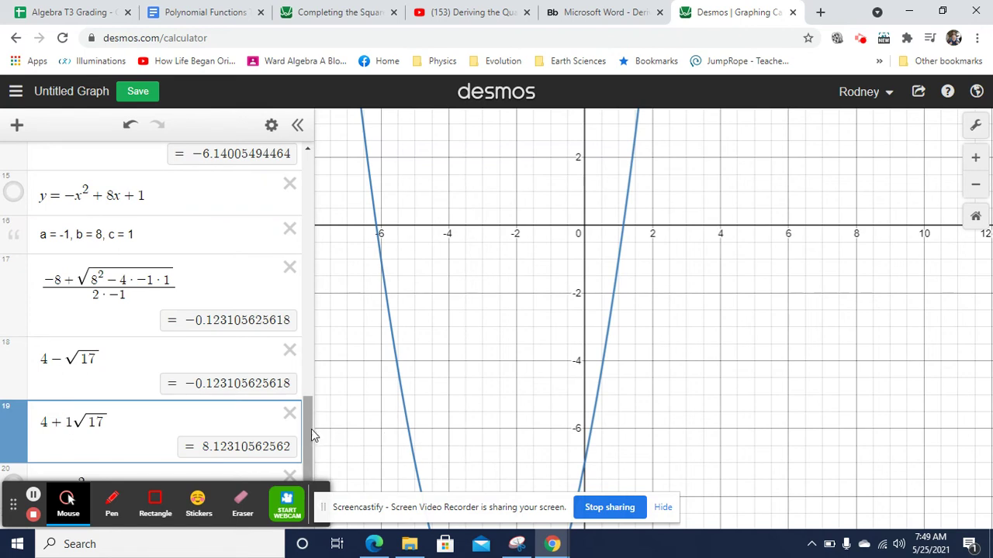
key(BackSpace)
Show the hidden parabola y = −x² + 8x + 1 and label its x-intercepts at 8.123 and −0.123.
click(311, 432)
drag(310, 433, 304, 410)
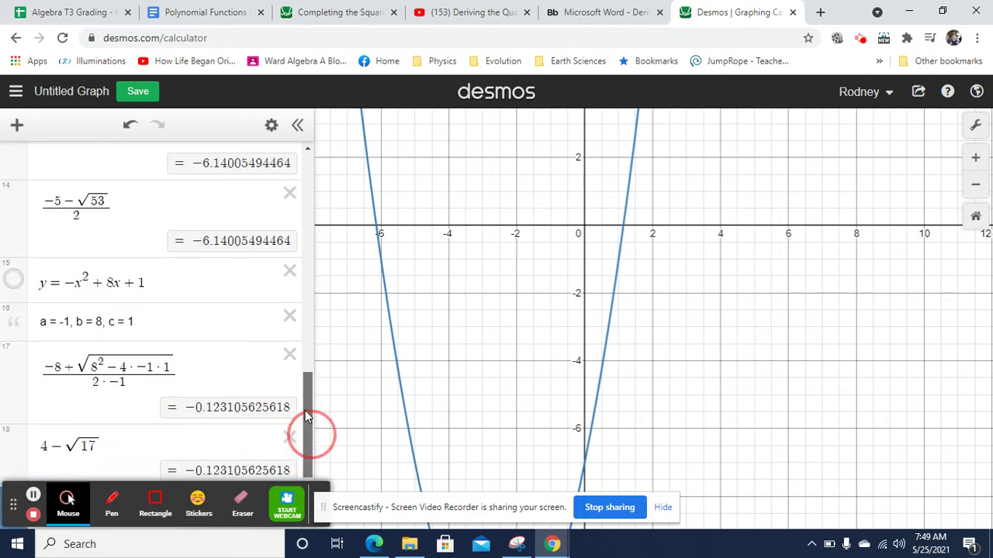
click(11, 284)
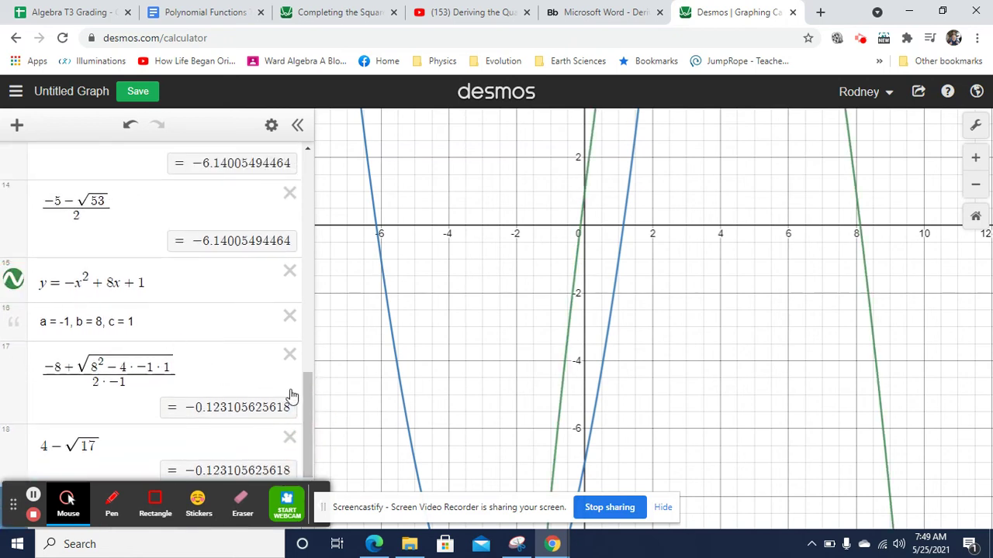
drag(304, 393, 310, 429)
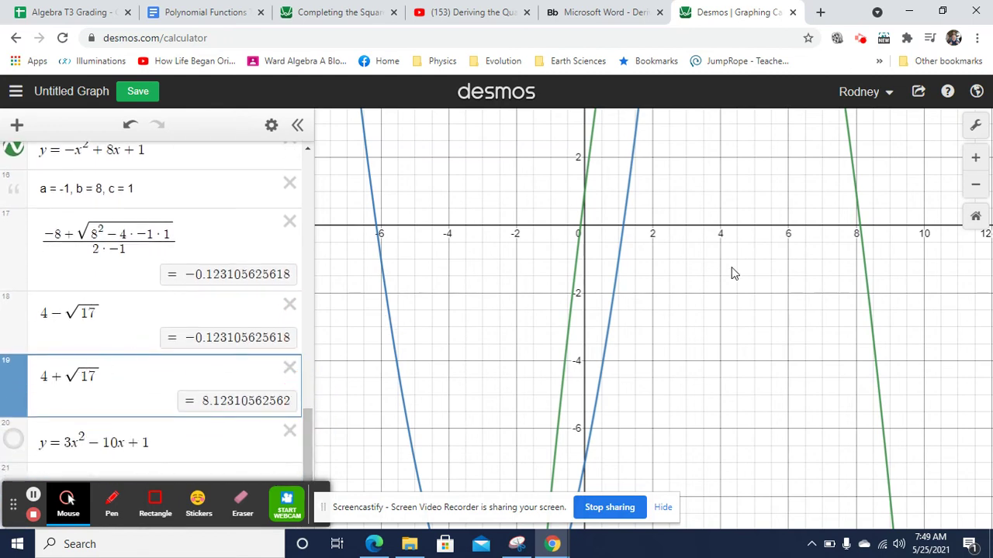
drag(753, 266, 733, 536)
drag(722, 215, 731, 160)
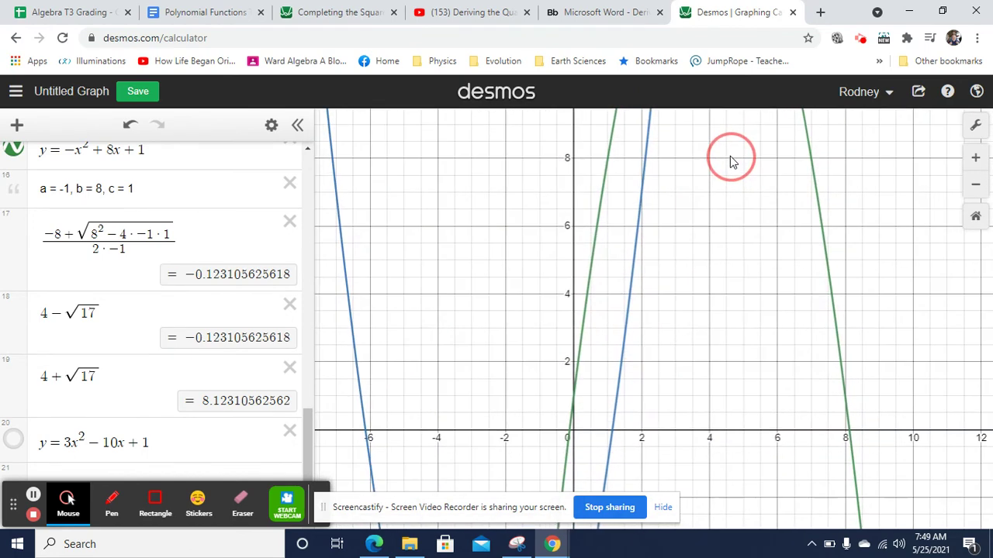
click(852, 430)
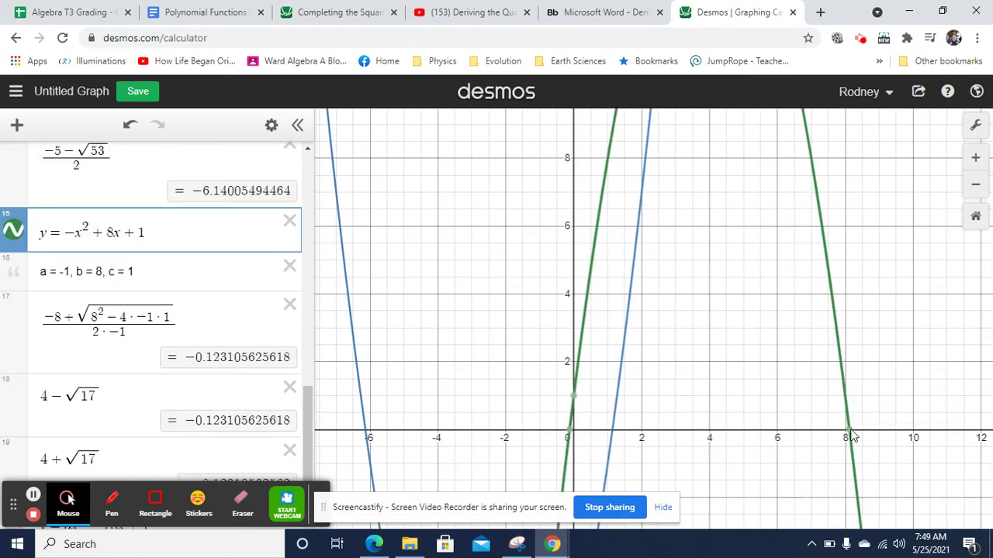
click(571, 431)
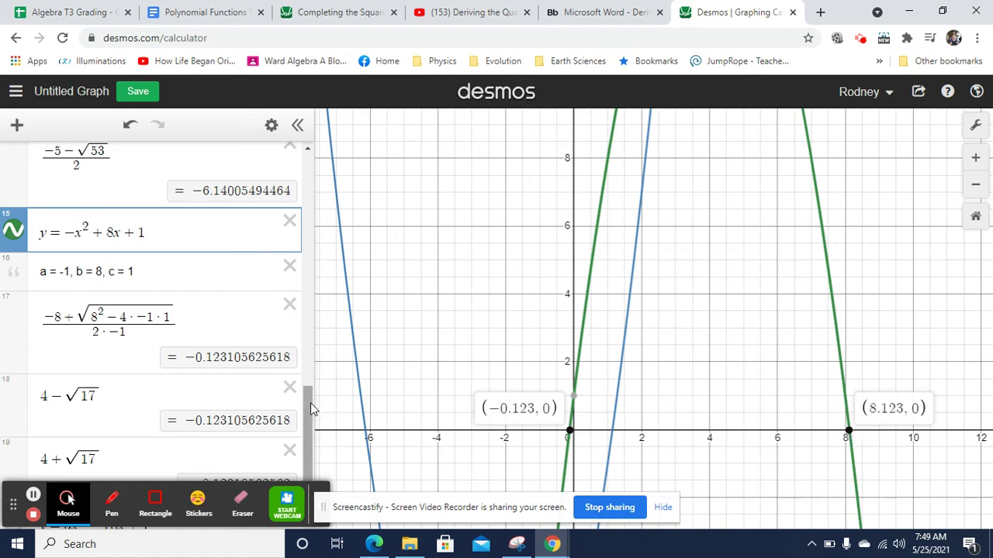
Reveal the parabola's vertex at (4, 17), then deselect it.
drag(310, 405, 310, 423)
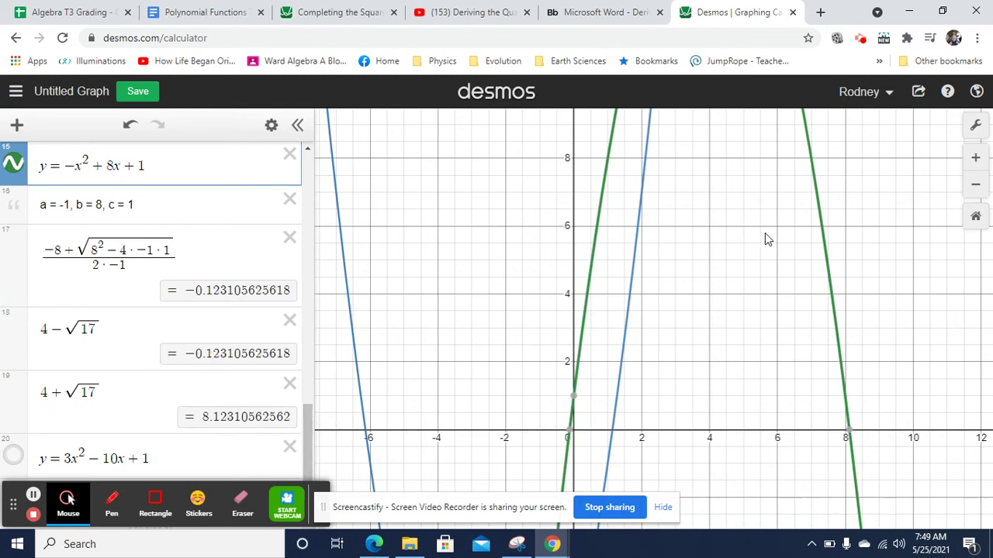
drag(765, 249, 767, 555)
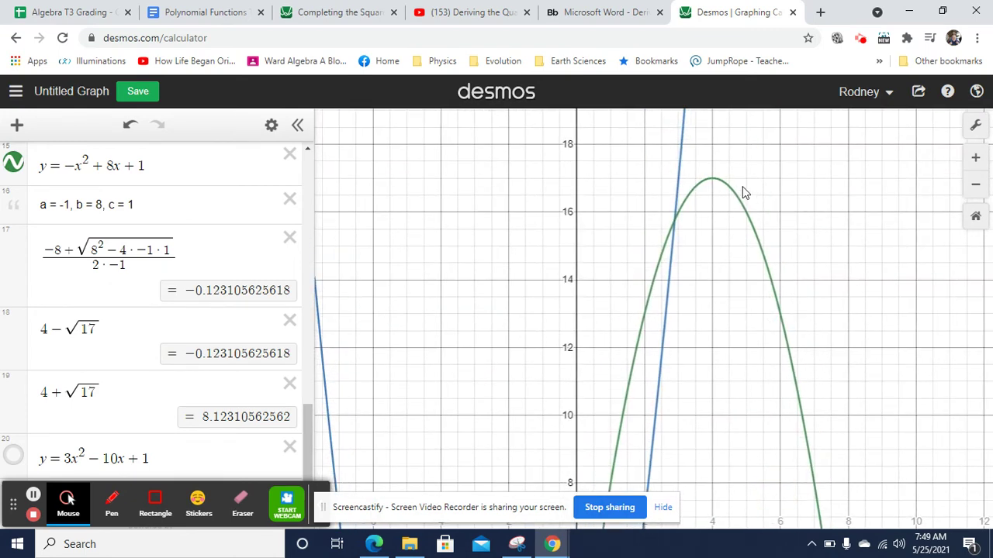
click(714, 182)
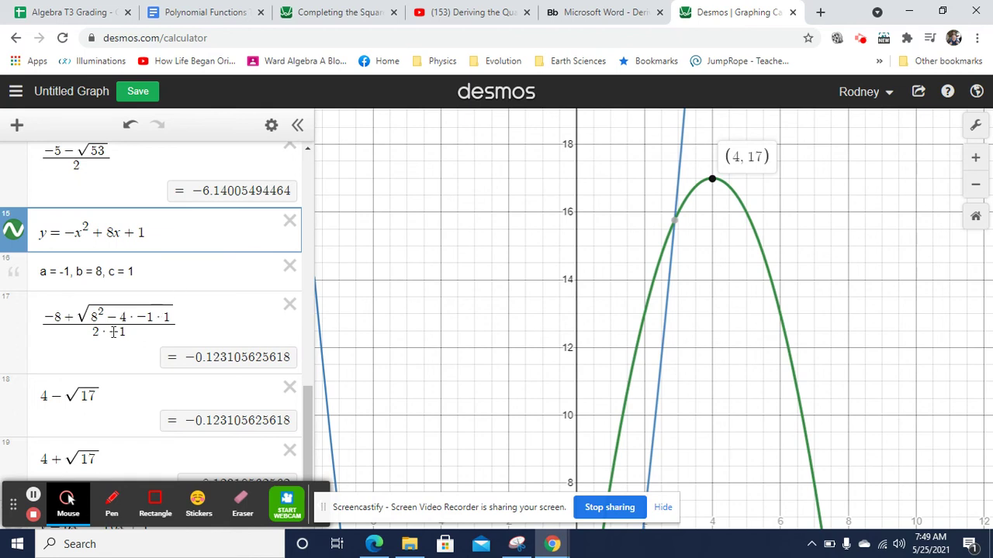
click(34, 494)
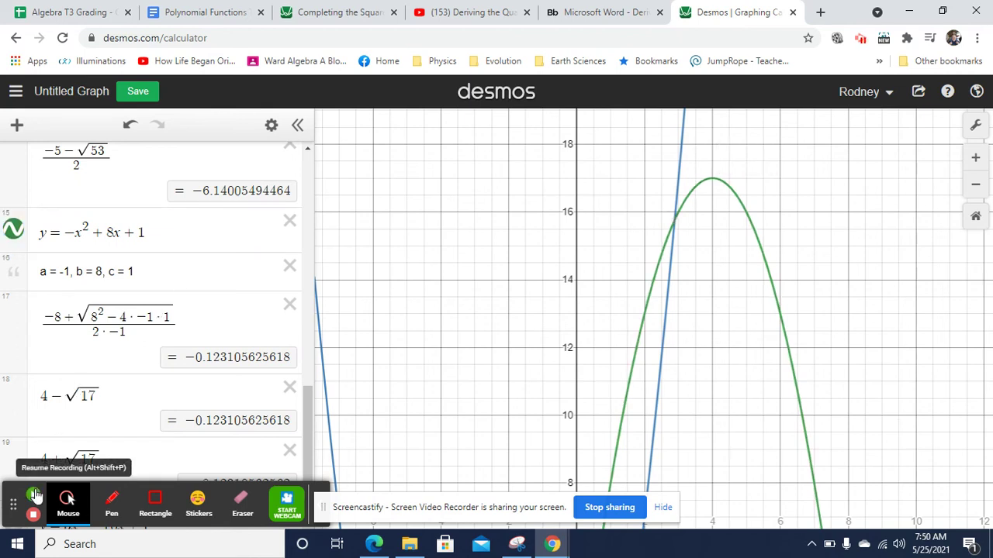
Hide the green parabola and start a new row below y = 3x² − 10x + 1.
click(11, 231)
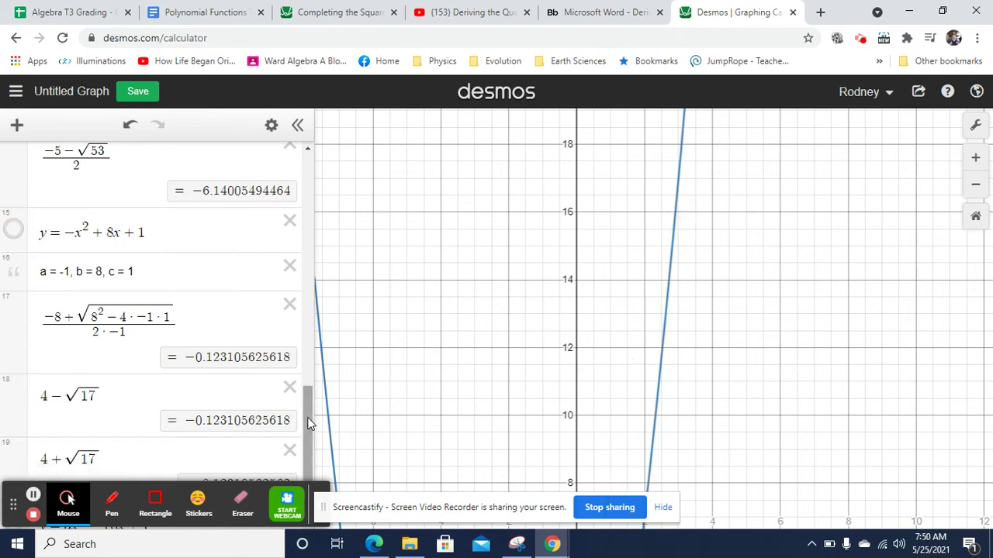
drag(310, 419, 305, 479)
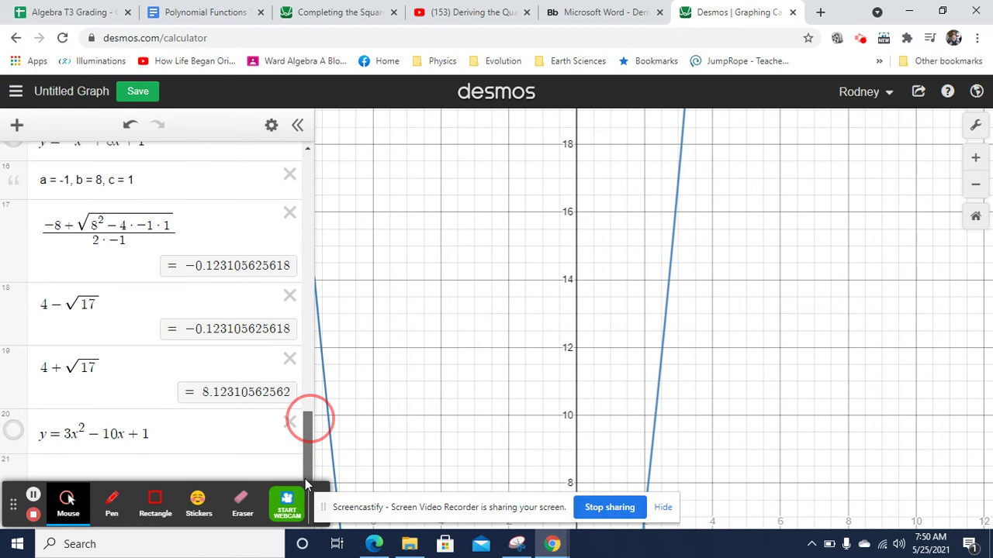
click(187, 430)
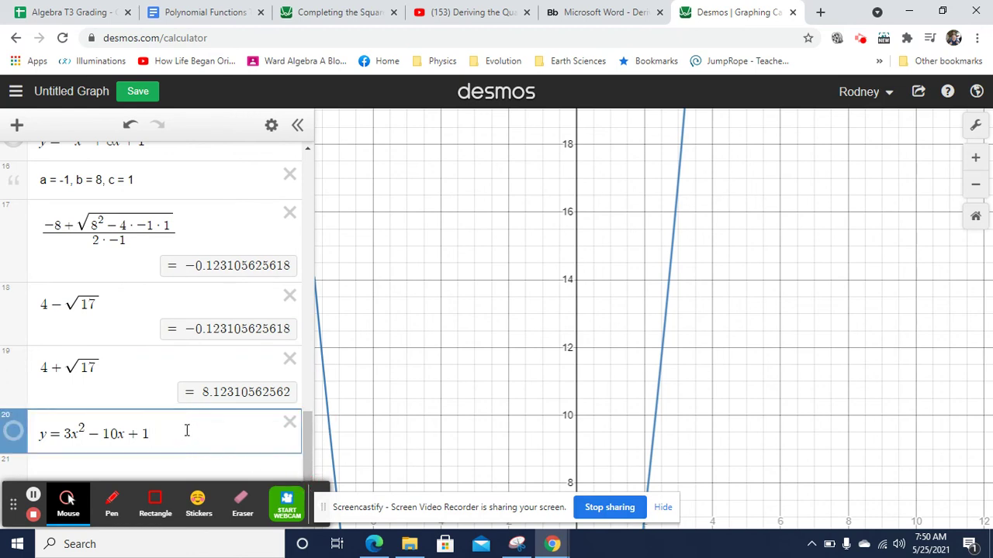
key(Return)
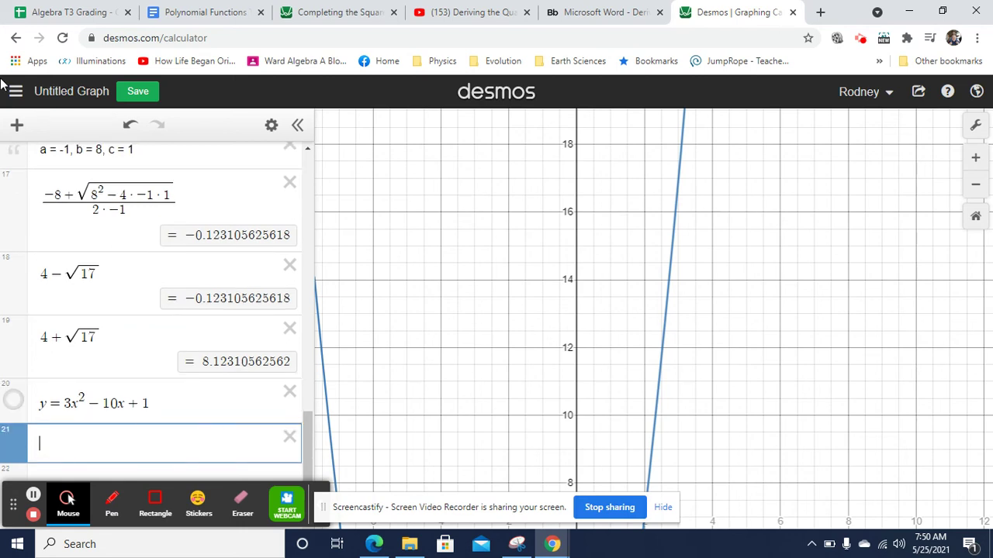
Add a text note reading 'a = 3, b = -10, c =1'.
click(17, 124)
click(48, 198)
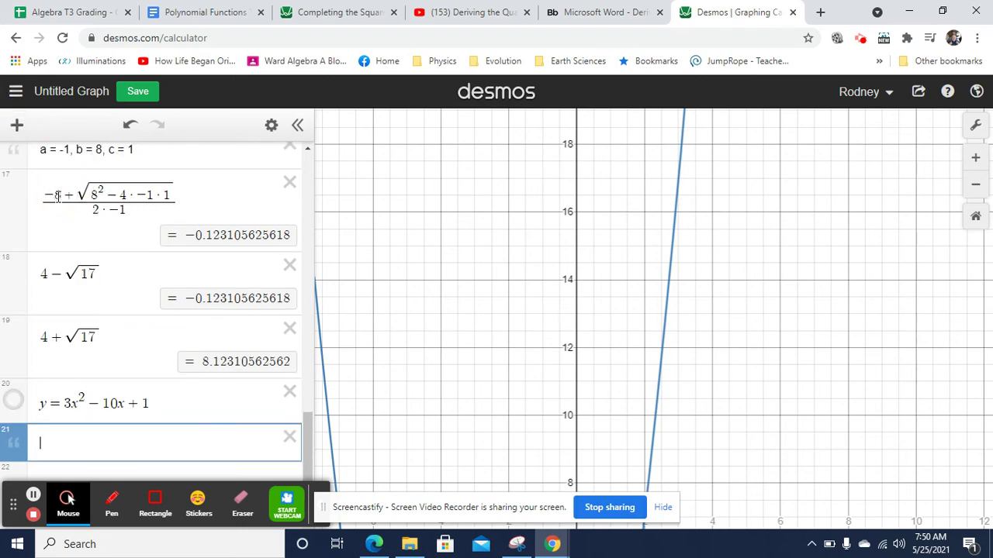
text(a = 3, b = -10, c =)
key(BackSpace)
key(BackSpace)
text(- 1=1)
key(Return)
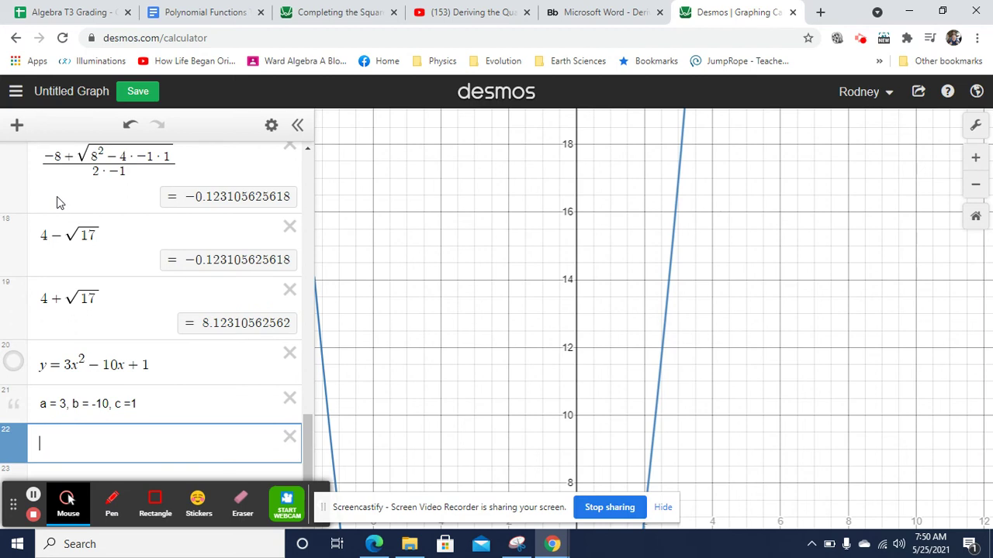
Enter the quadratic formula (−b+√(b²−4ac))/2a and replace the leading b with −10.
text((-b+)
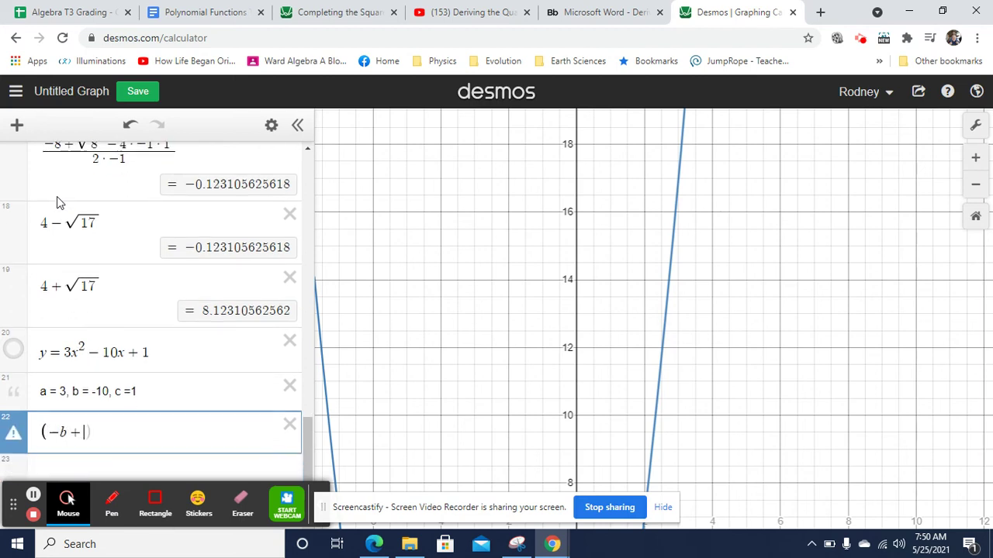
text(sqrt)
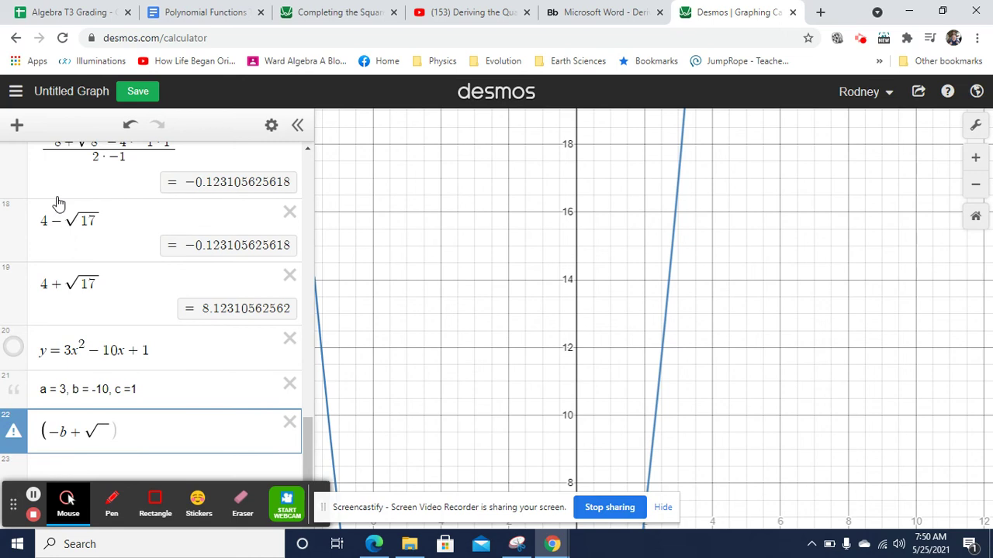
text(b^2-4)
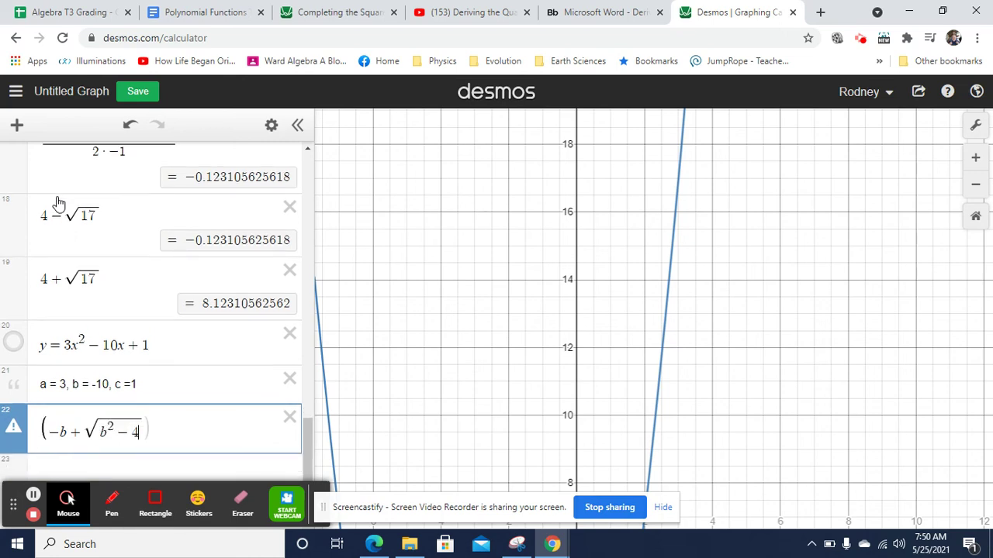
text(ac)
text(/2a)
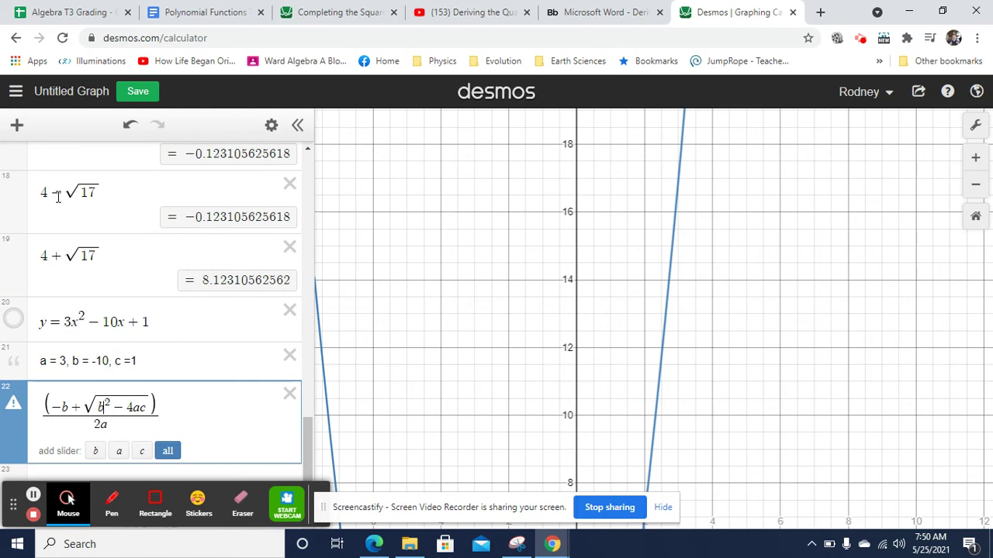
key(Left)
key(Left)
key(Left)
key(Left)
key(BackSpace)
key(Right)
key(Right)
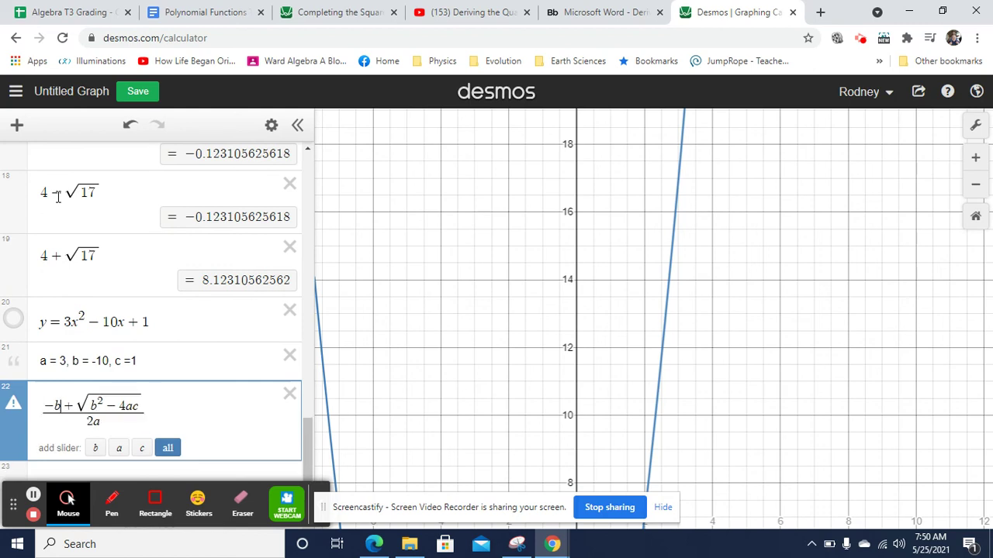
key(BackSpace)
text(-10)
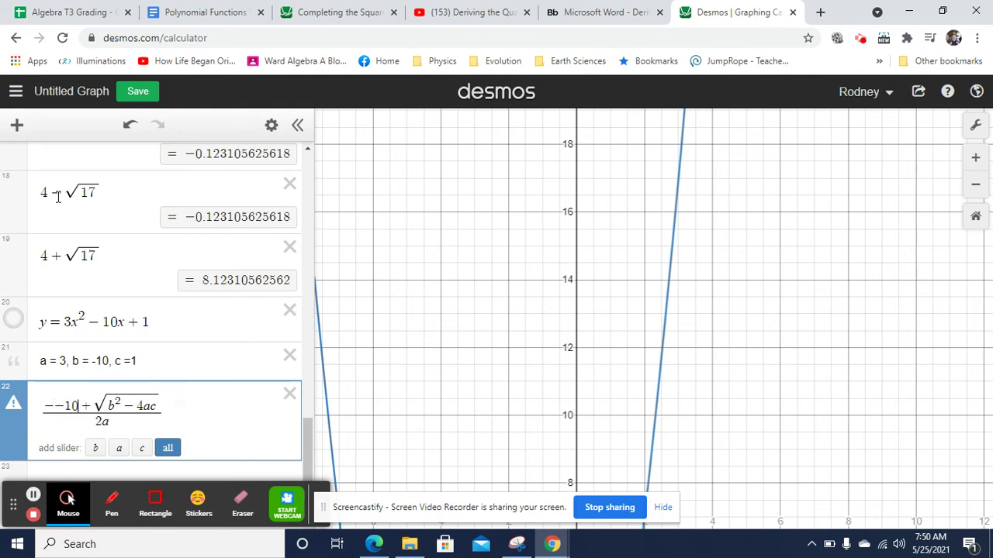
Substitute (−10)², 4·3·1 under the root and 2·3 below, giving 3.23013858661.
key(BackSpace)
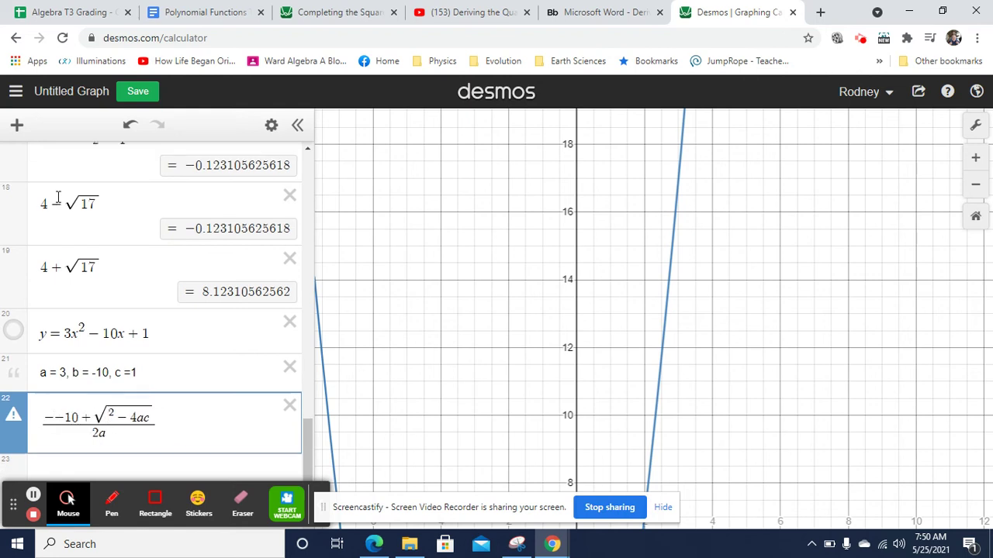
text(()
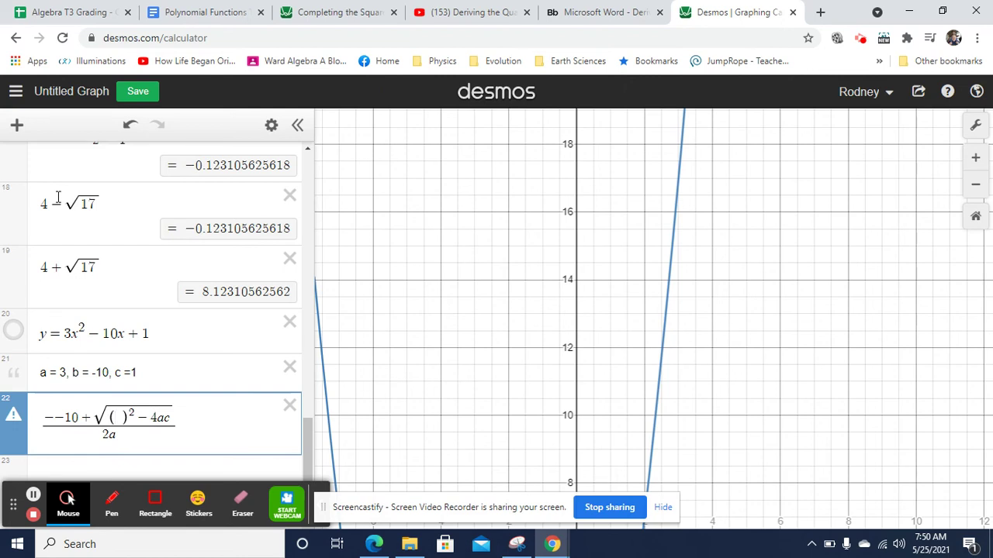
text(-10))
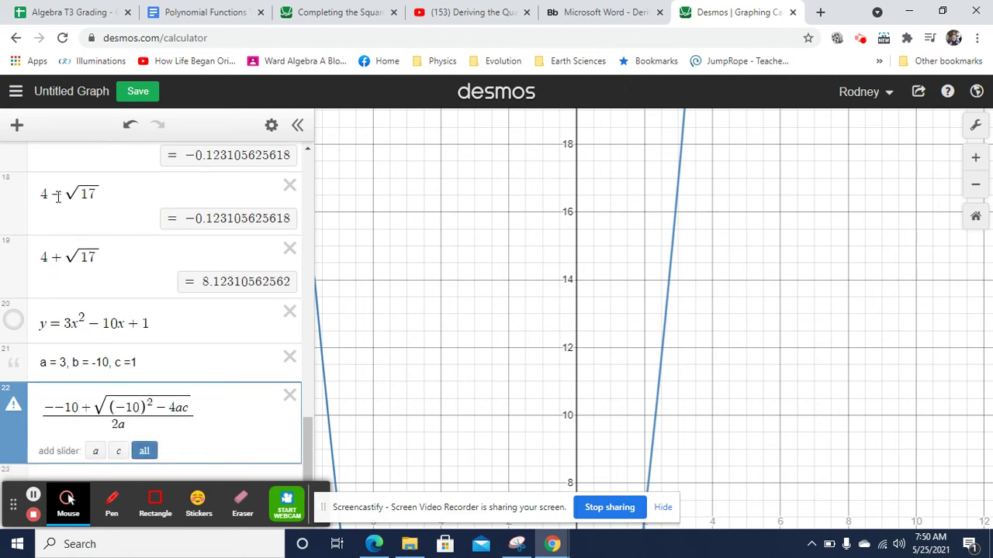
text(3)
key(Delete)
key(Delete)
text(*1)
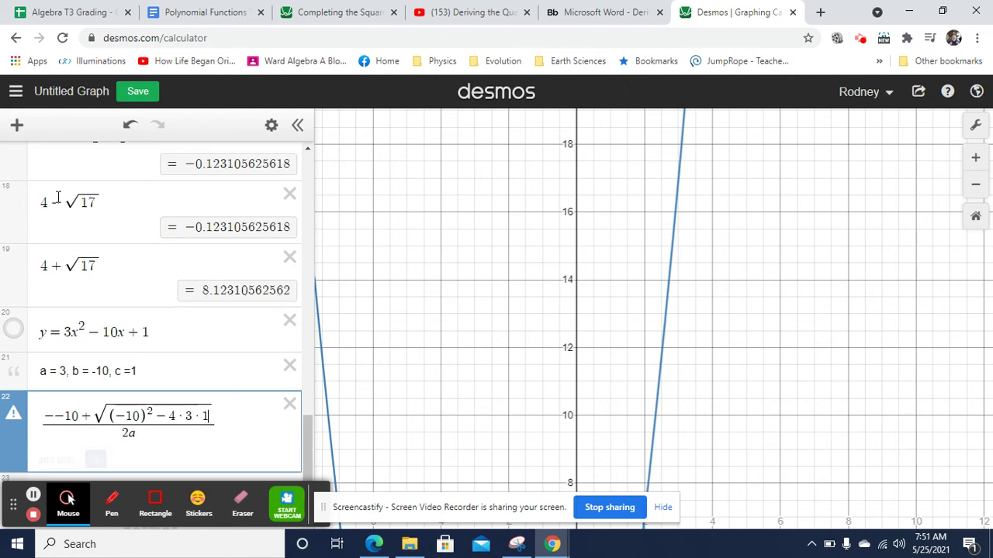
key(Down)
key(BackSpace)
text(*3)
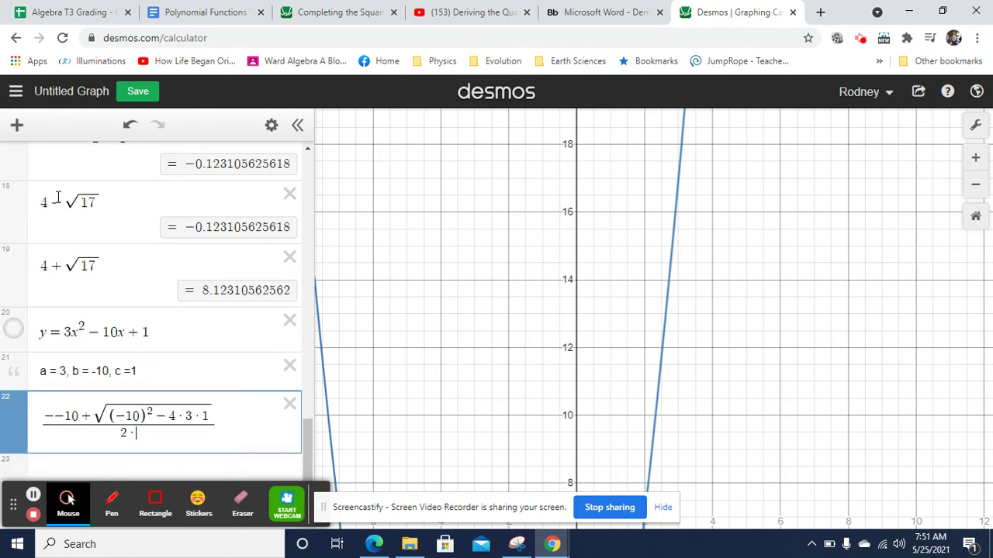
key(ctrl+a)
Duplicate the formula into a new row, with denominator 6 and leading term 10.
key(ctrl+c)
key(Return)
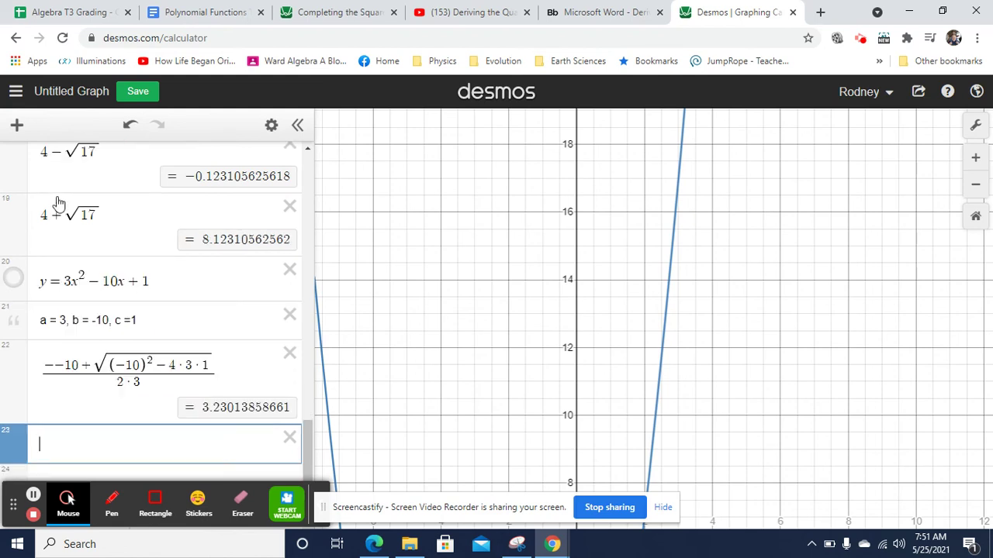
key(ctrl+v)
key(Down)
key(shift+Left)
key(shift+Left)
key(shift+Left)
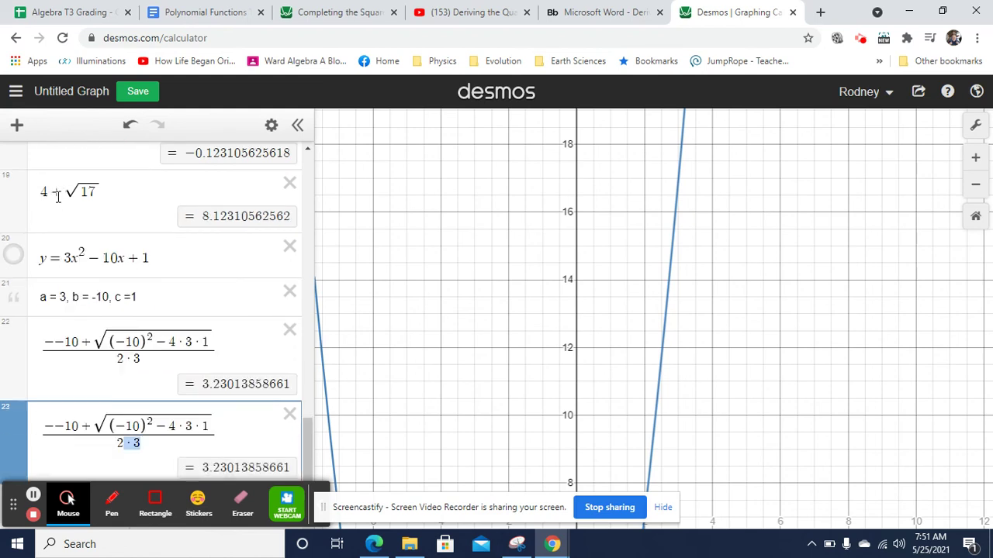
text(6)
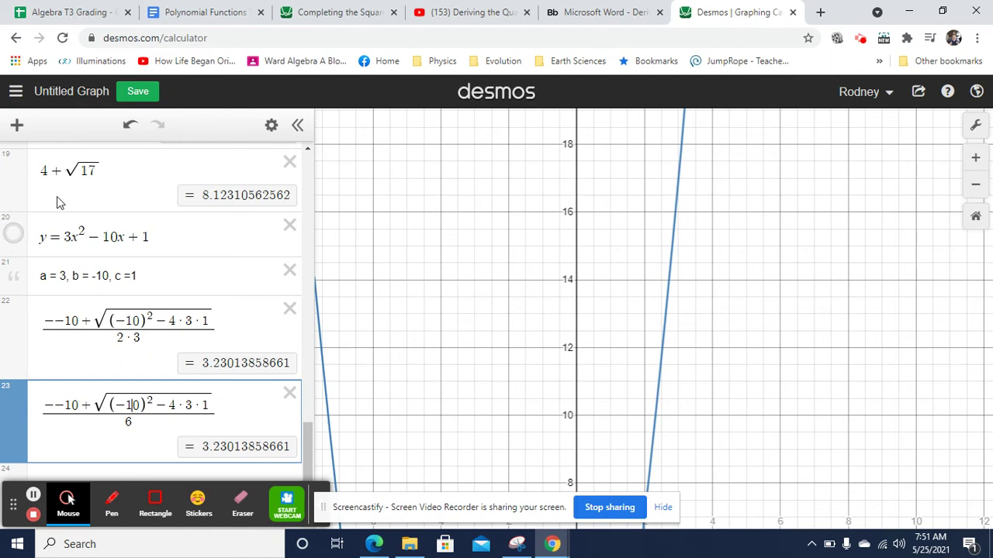
key(shift+Left)
key(shift+Left)
key(BackSpace)
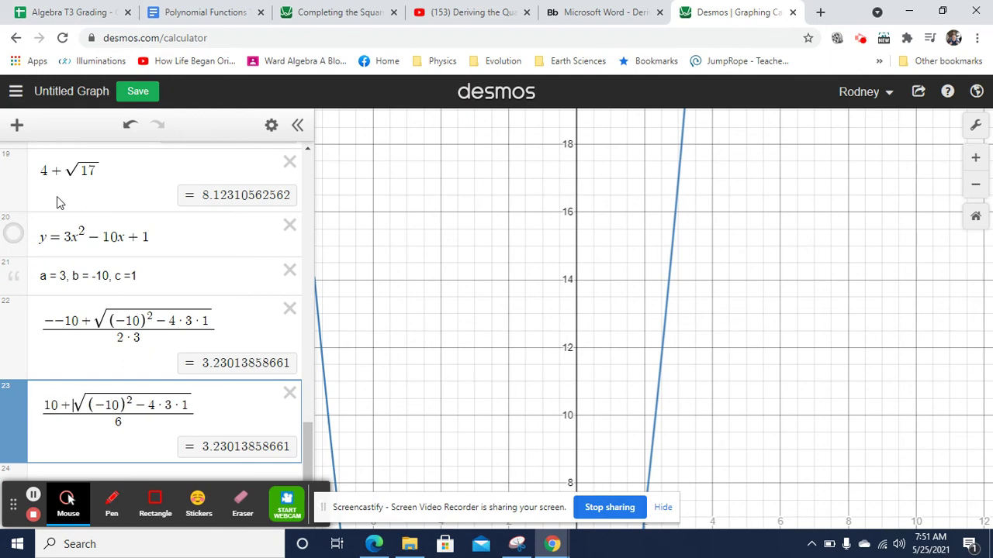
Simplify the square root to √88 so the copy reads (10 + √88)/6.
key(Right)
key(shift+Right)
key(shift+Right)
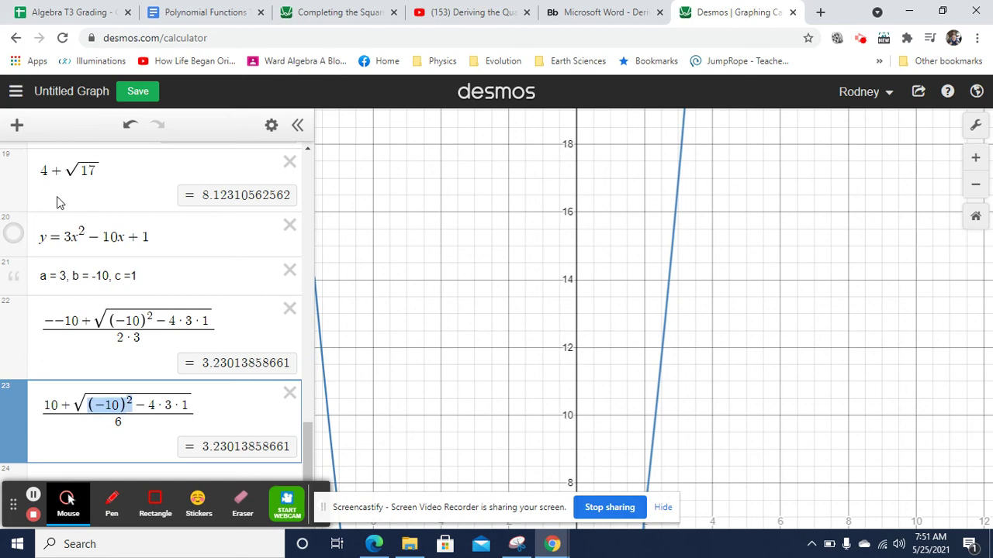
key(BackSpace)
text(100)
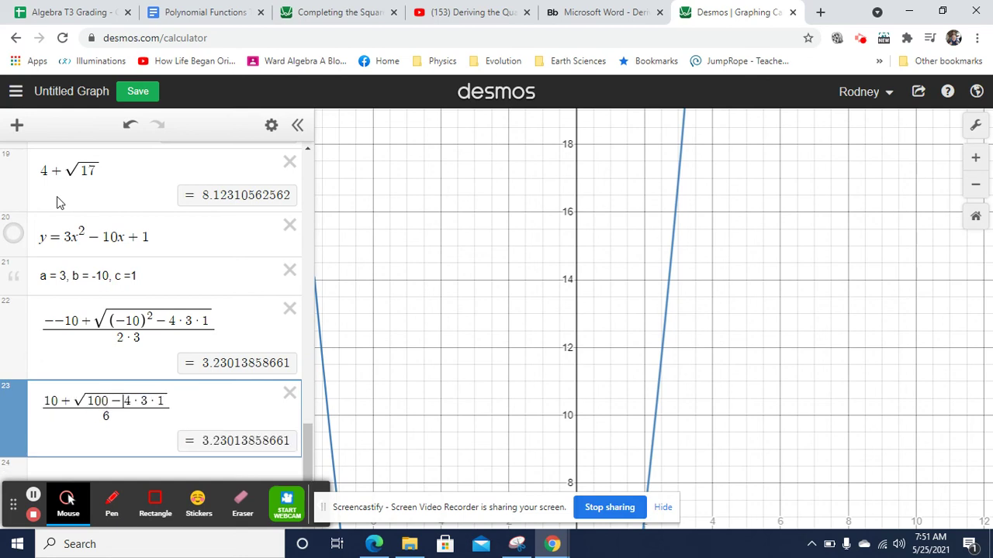
key(shift+Right)
key(shift+Right)
key(shift+Right)
text(12)
key(shift+Right)
key(shift+Right)
key(BackSpace)
key(shift+Left)
key(shift+Left)
key(shift+Left)
key(shift+Left)
key(shift+Left)
key(shift+Left)
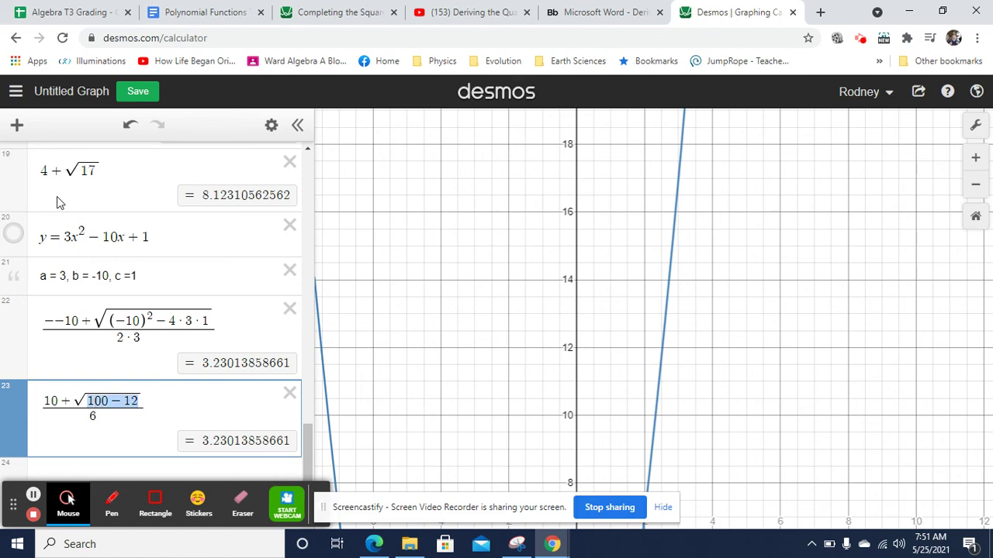
text(88)
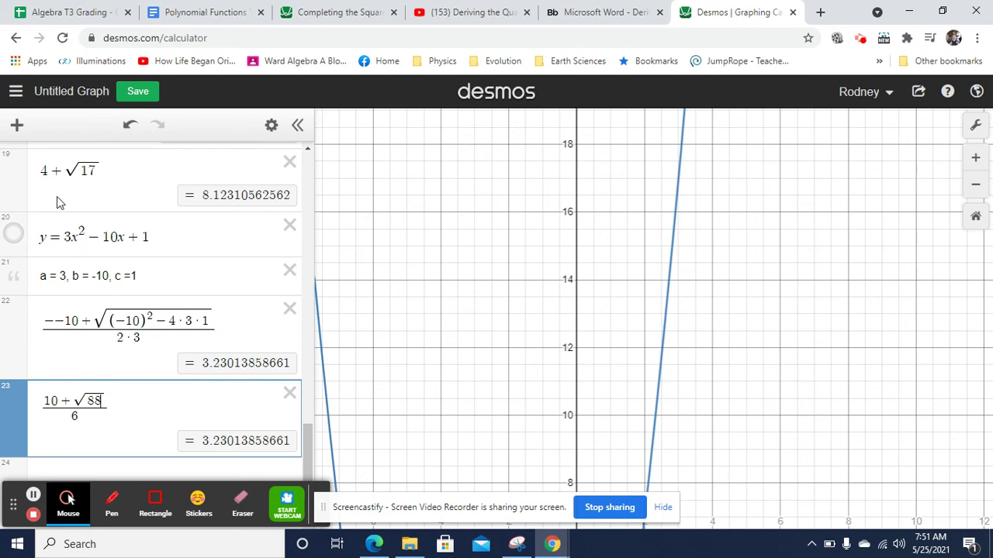
Paste (10 + √88)/6 into a new row and rewrite the root as 2√22.
key(Return)
key(ctrl+v)
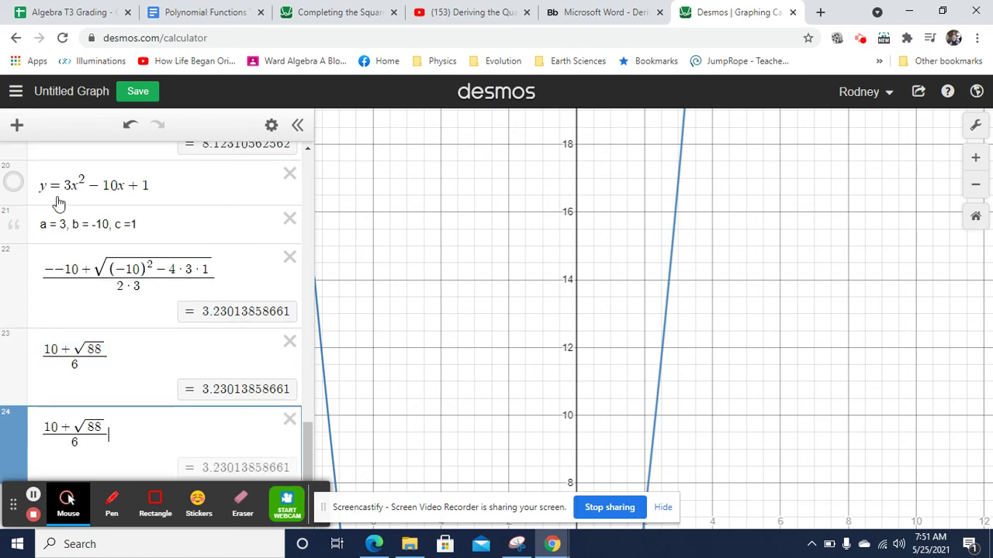
key(BackSpace)
key(BackSpace)
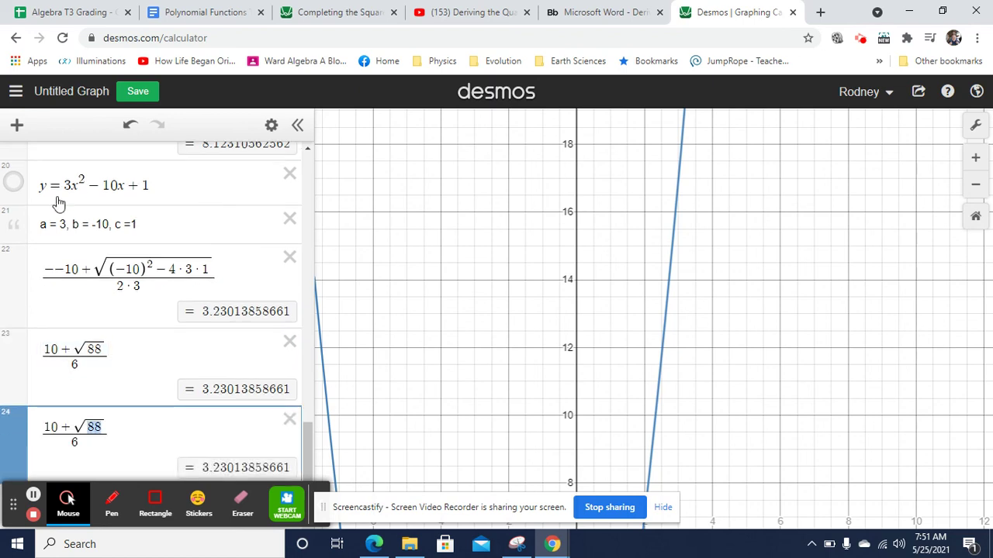
text(4*)
text(22)
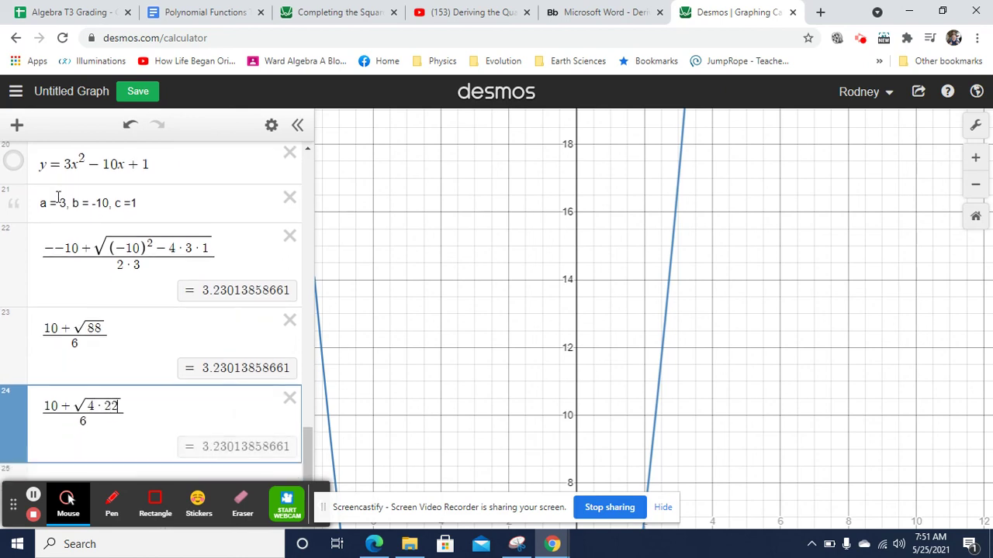
key(shift+Right)
key(shift+Right)
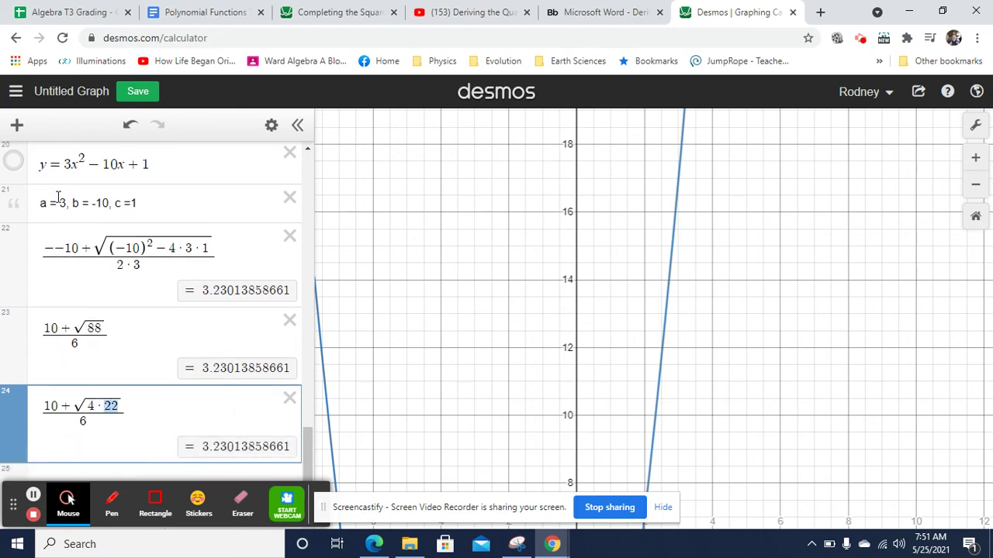
key(Left)
key(BackSpace)
key(BackSpace)
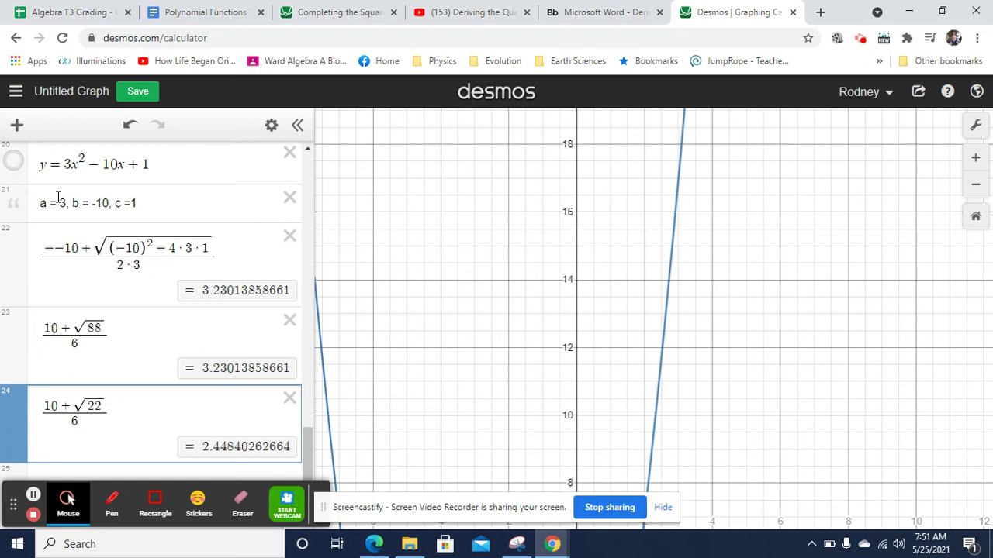
text(2)
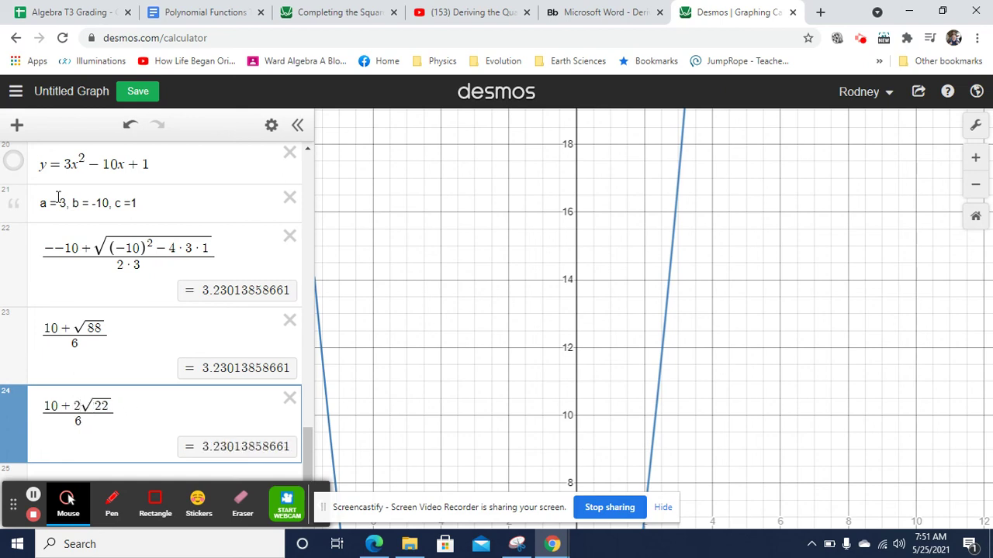
Select and copy the expression (10 + 2√22)/6.
key(ctrl+a)
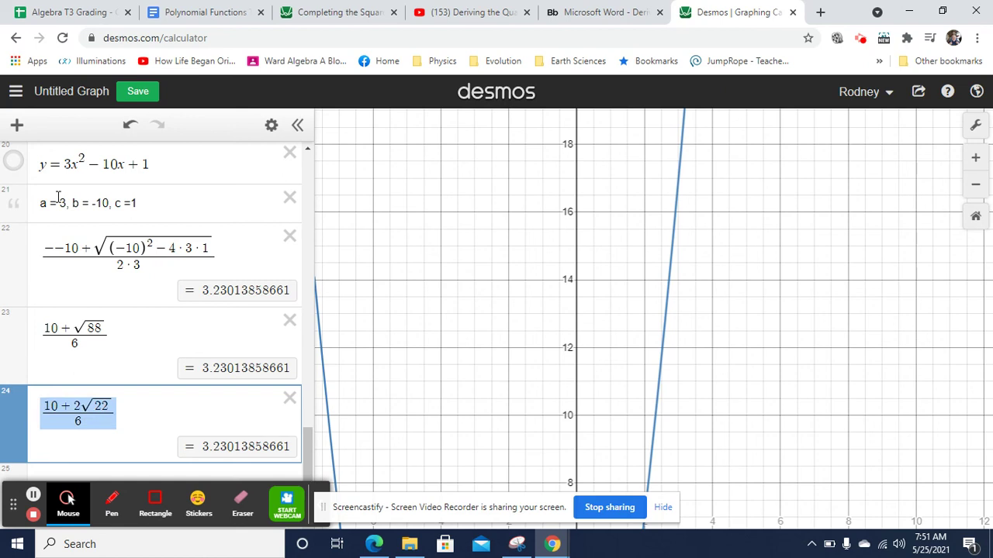
key(Left)
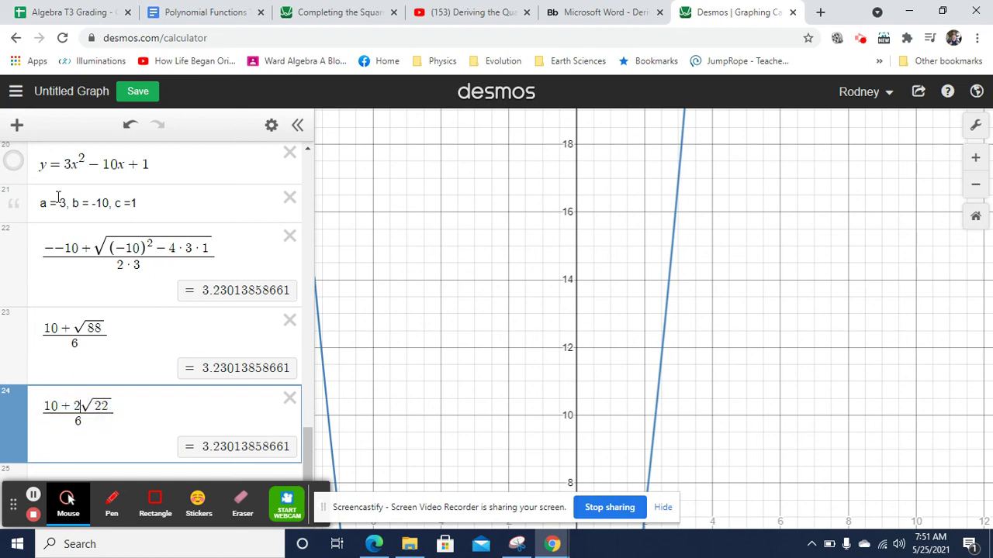
key(ctrl+a)
key(ctrl+c)
Paste a copy into row 25 and reduce it to (5 + √22)/3 = 3.23013858661.
key(Return)
key(ctrl+v)
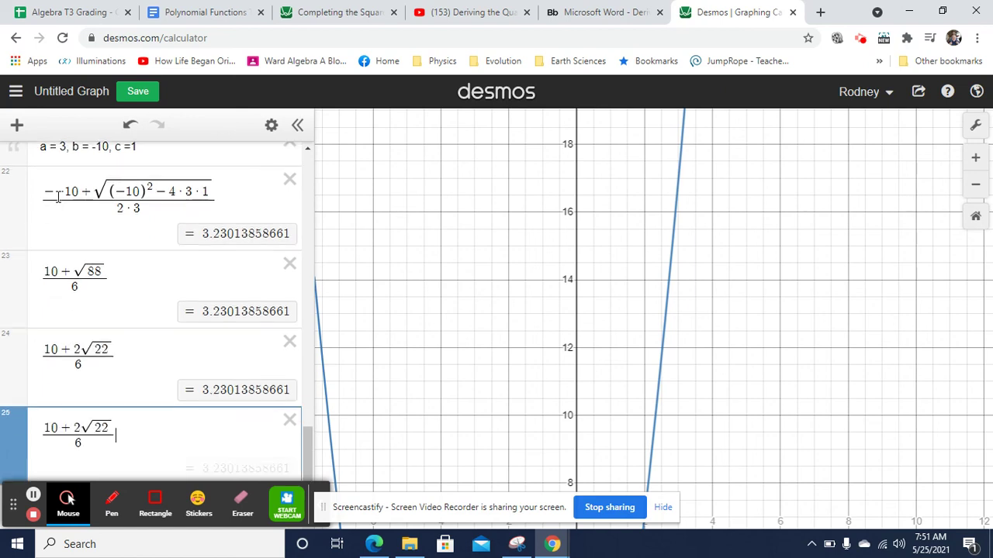
click(83, 448)
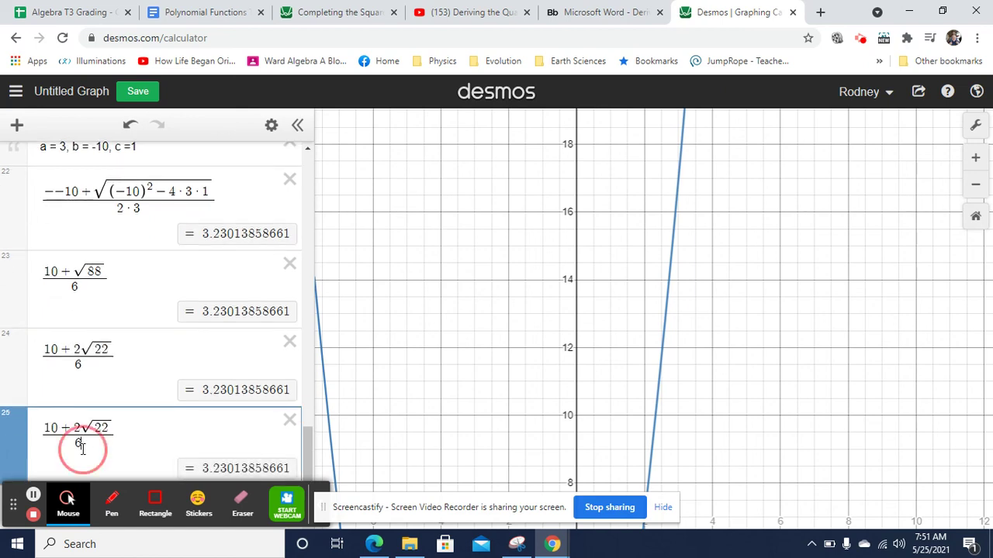
key(BackSpace)
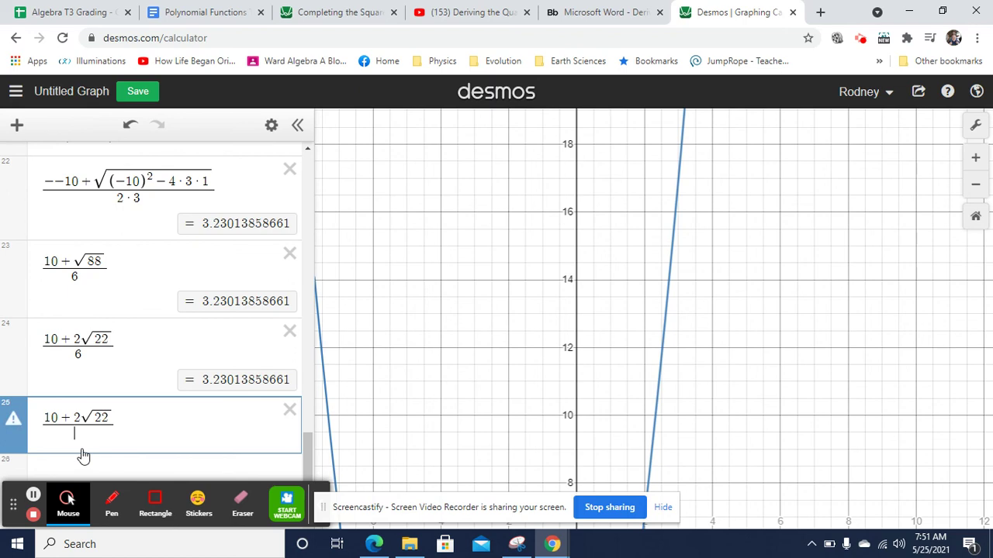
text(3)
key(Up)
key(BackSpace)
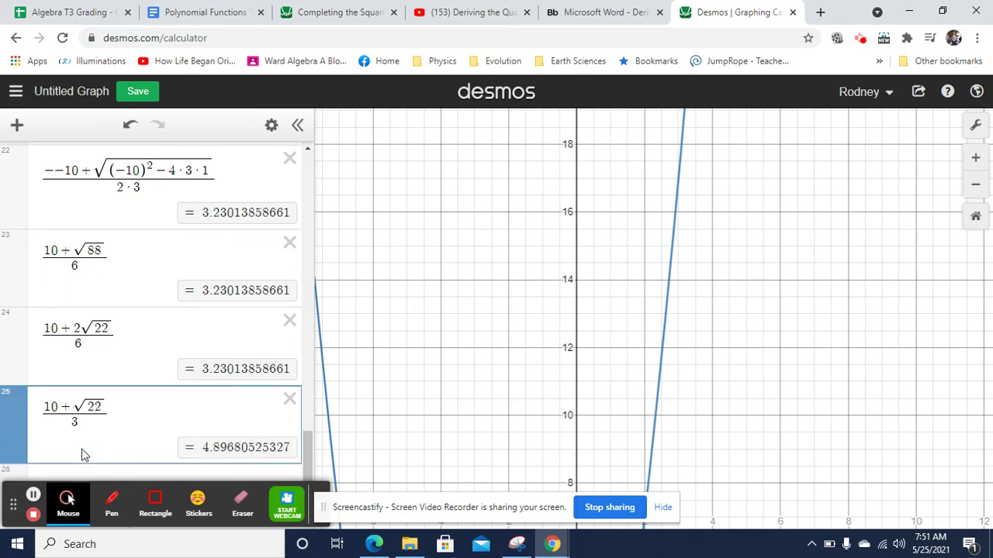
text(1)
key(BackSpace)
key(BackSpace)
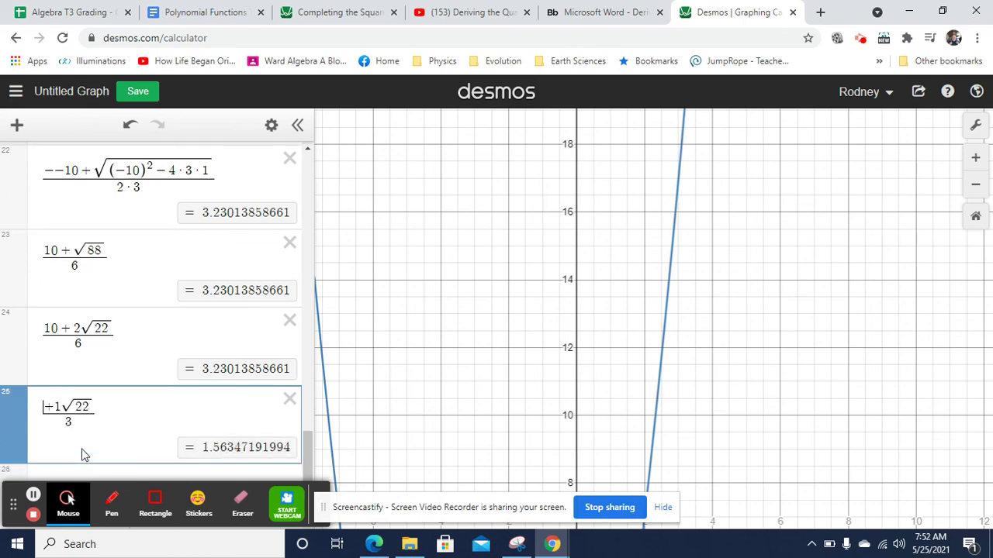
text(5)
key(BackSpace)
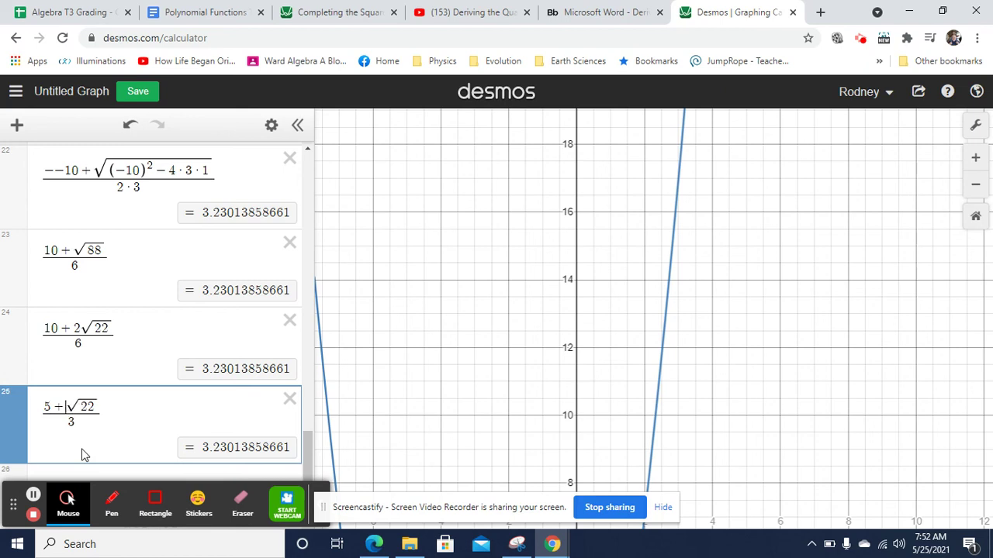
Copy it to row 26 with + changed to −, giving (5 − √22)/3 = 0.103194746726.
key(ctrl+a)
key(ctrl+c)
key(Return)
key(ctrl+v)
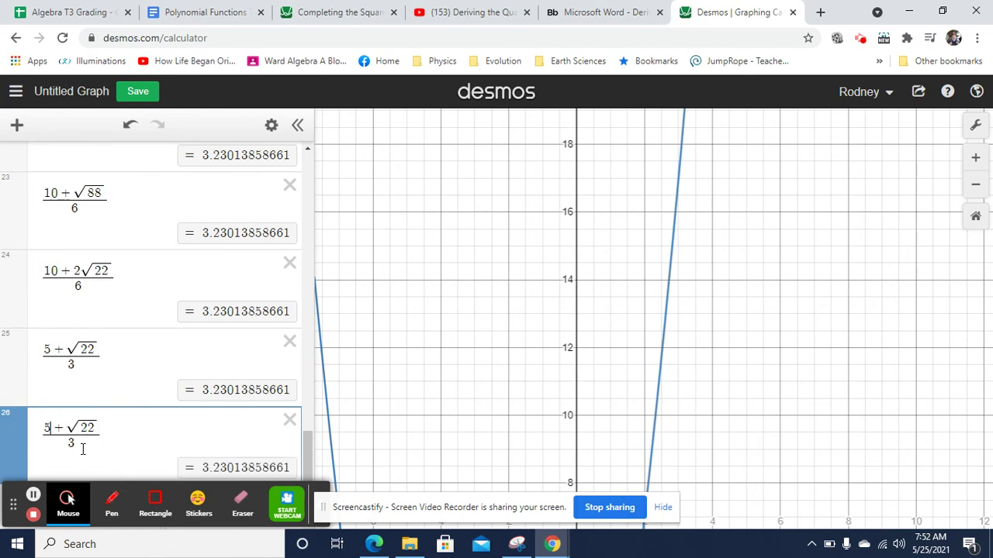
key(BackSpace)
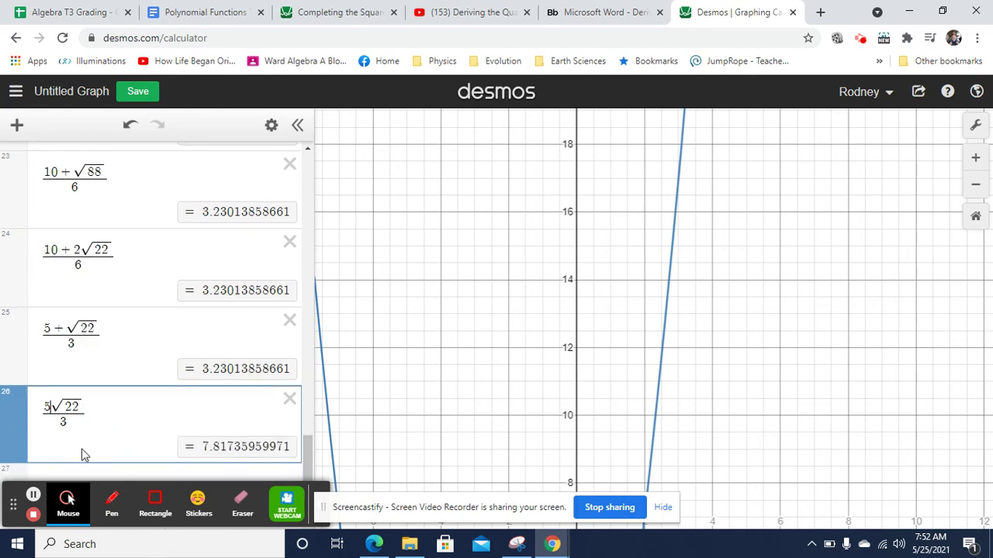
text(-)
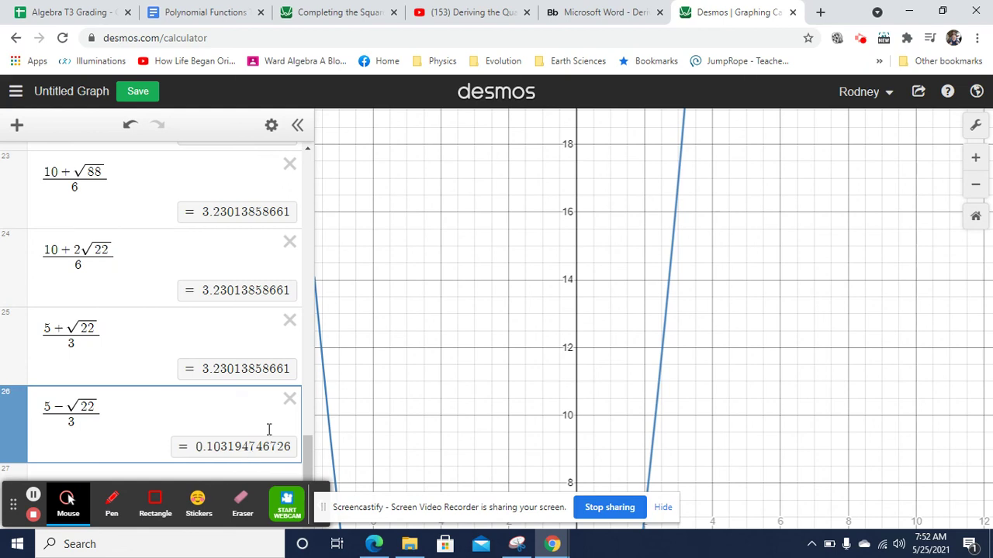
Show the graph of y = 3x² − 10x + 1 with its x-axis crossings in view.
scroll(305, 446, up, 5)
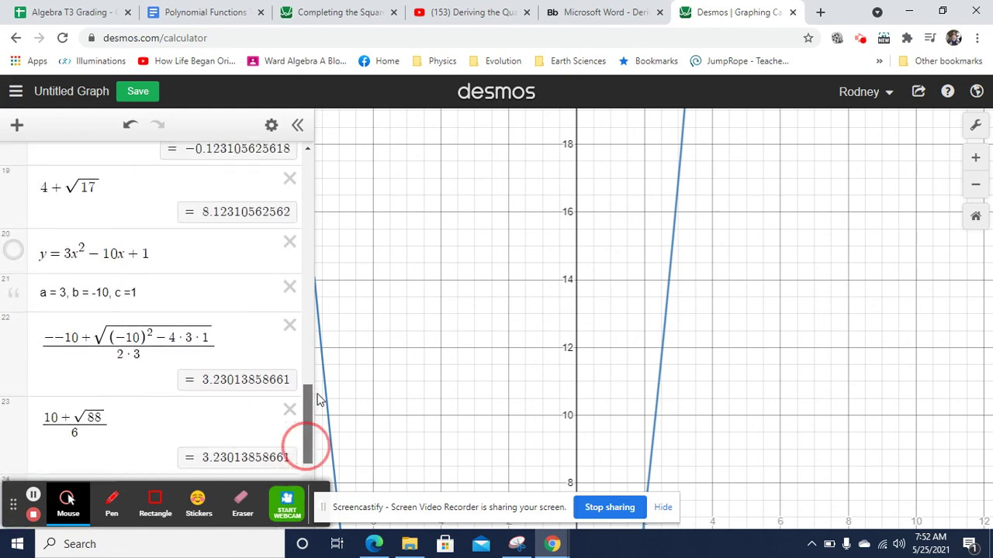
click(14, 291)
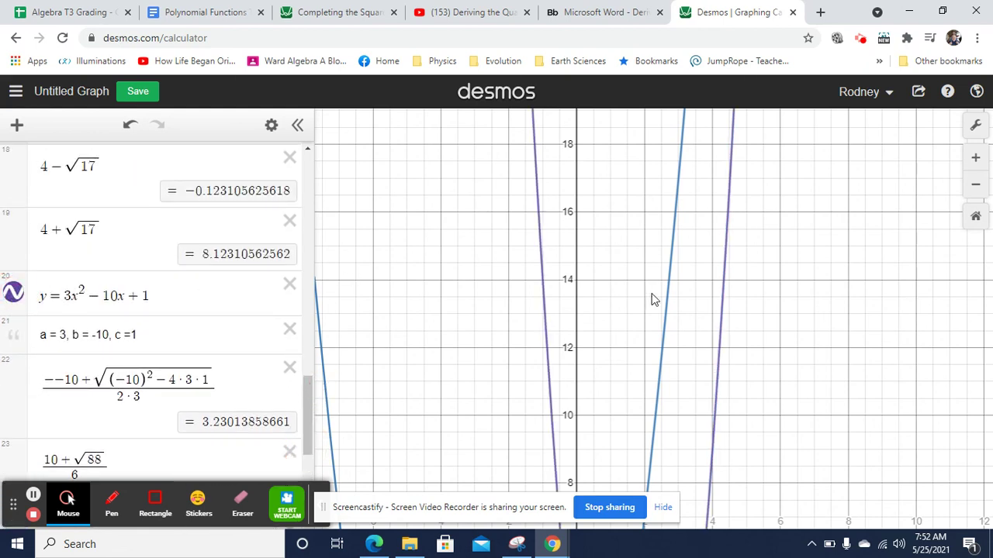
drag(802, 328, 815, 173)
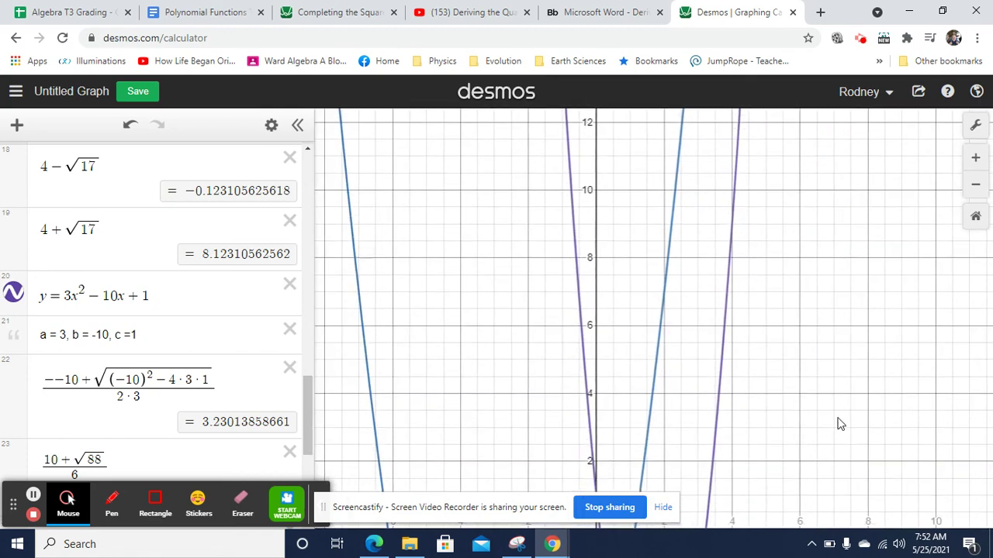
drag(838, 421, 833, 217)
drag(827, 396, 831, 350)
Label the roots (3.23, 0) and (0.103, 0) and the vertex (1.667, −7.333).
click(705, 283)
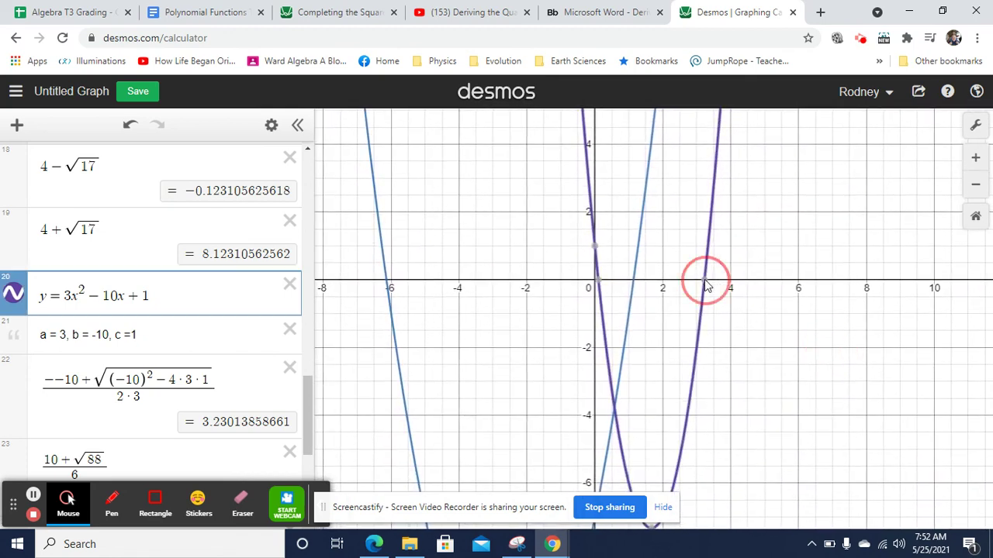
click(597, 281)
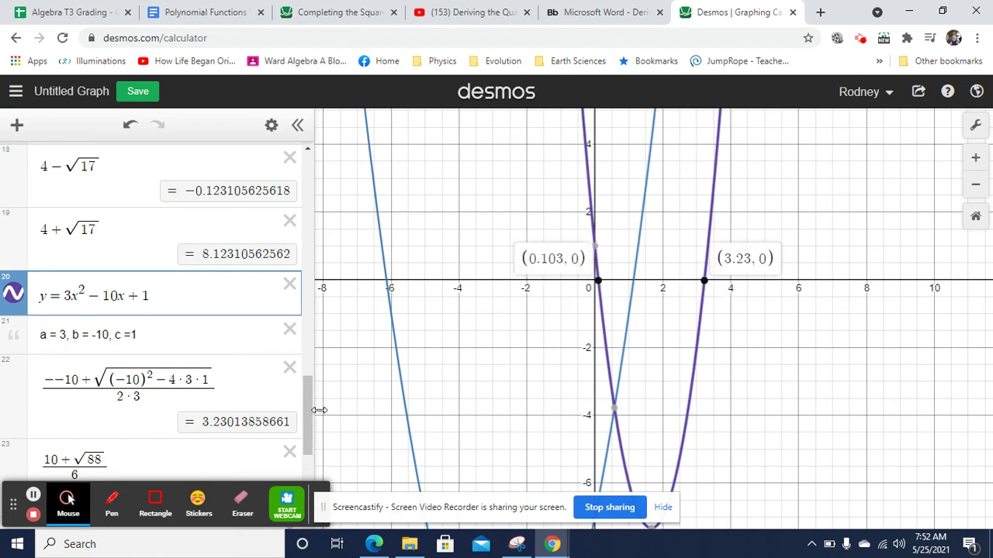
drag(309, 394, 313, 485)
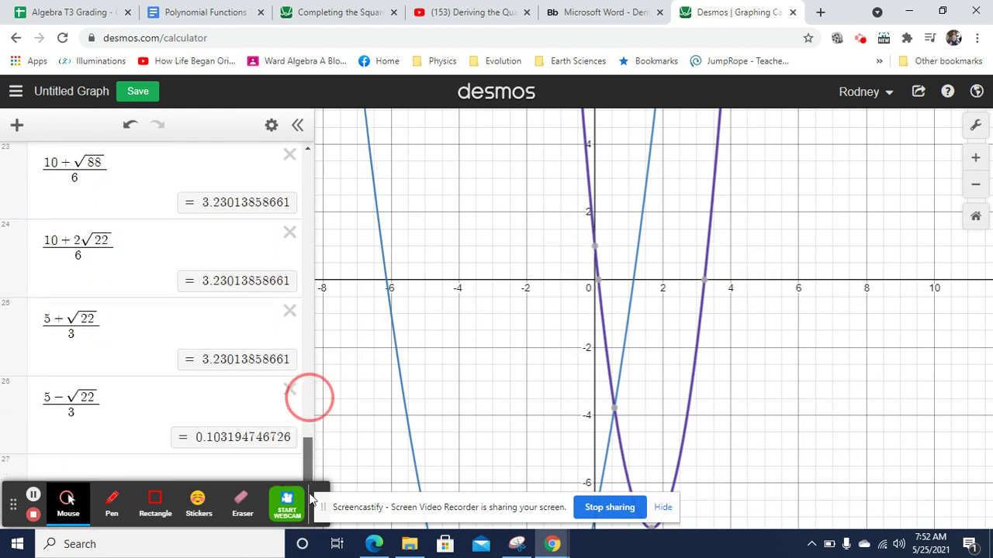
click(598, 279)
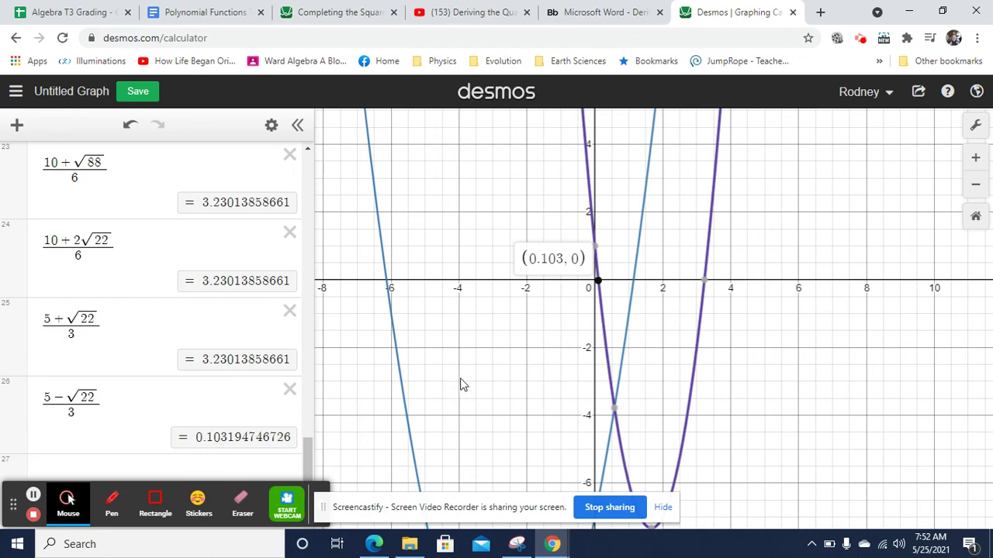
drag(465, 387, 465, 212)
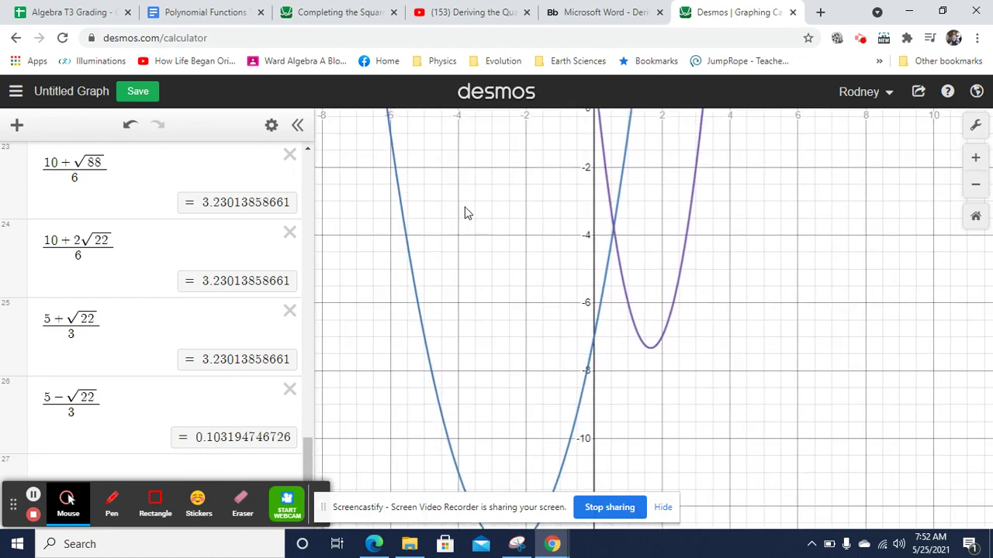
click(654, 353)
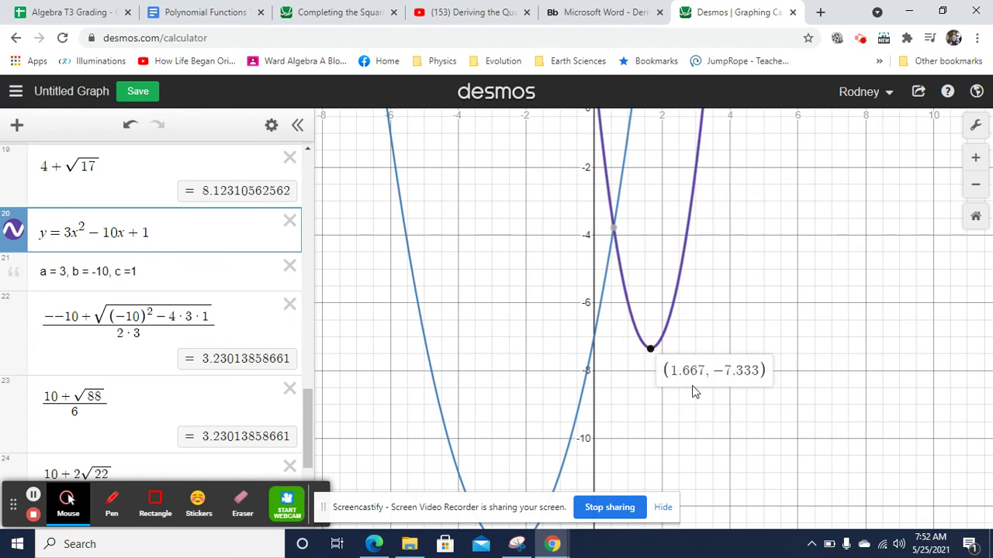